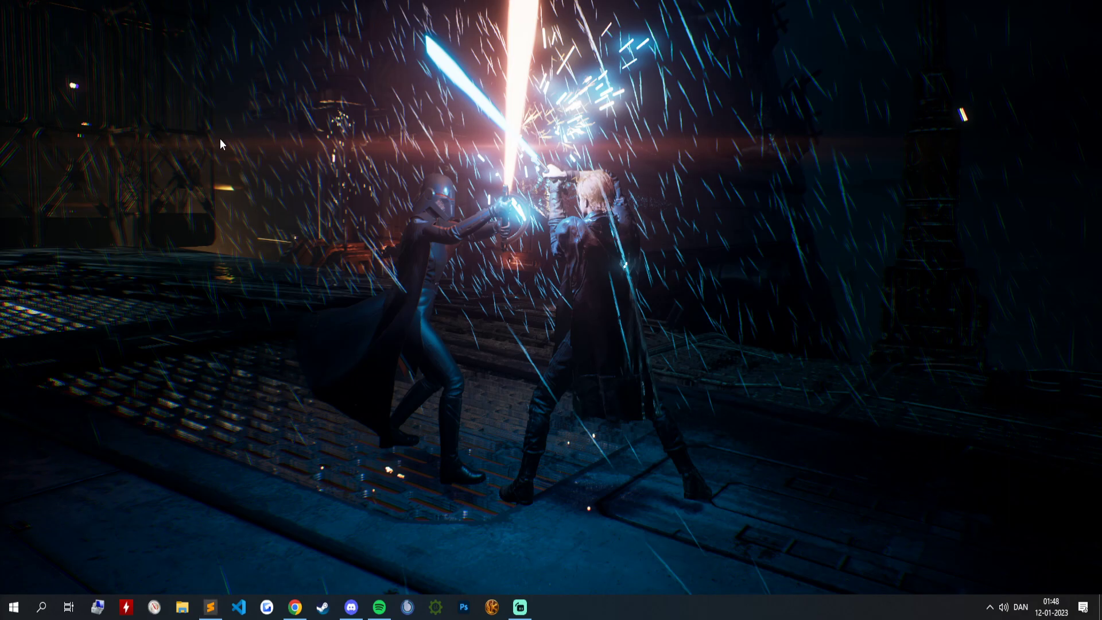
Open File Explorer on This PC and toggle file name extensions off and back on.
left_click(186, 607)
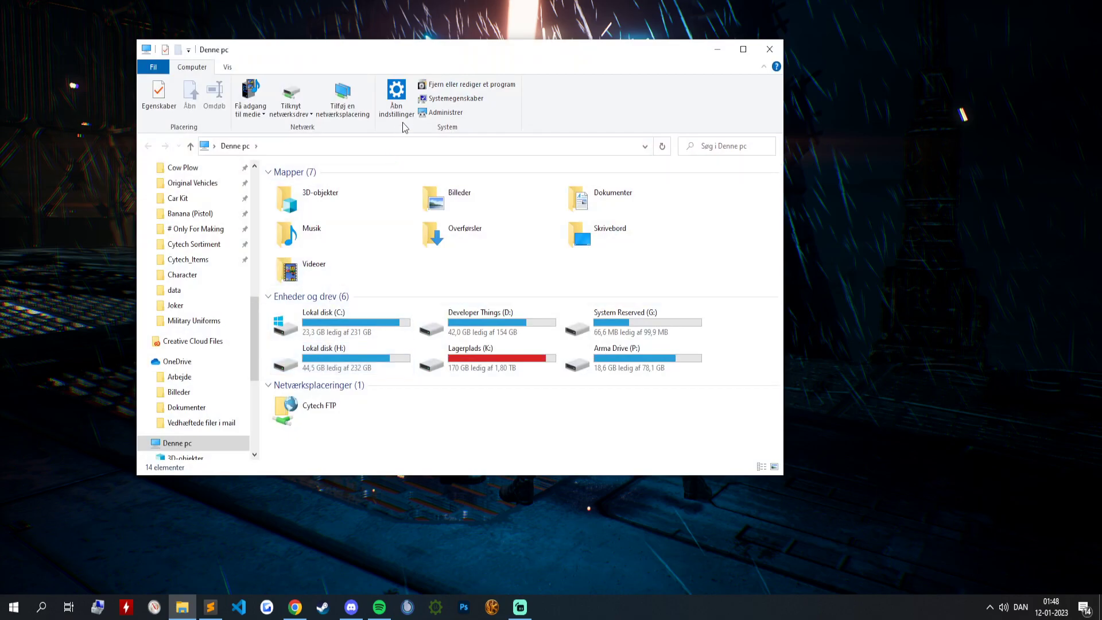
left_click_drag(395, 47, 378, 45)
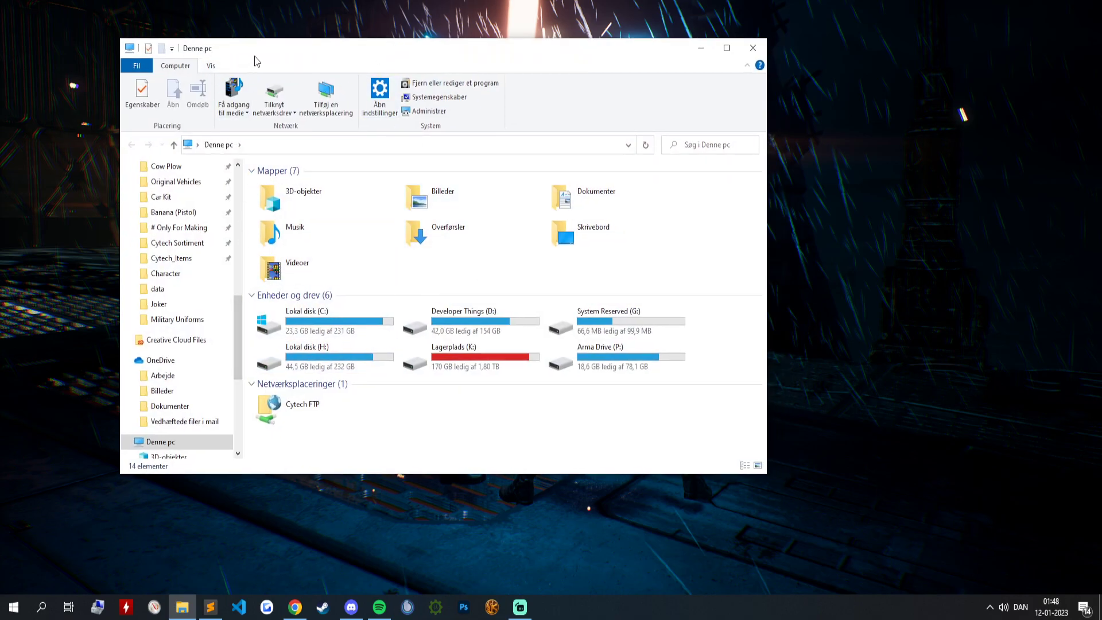
left_click_drag(256, 53, 284, 82)
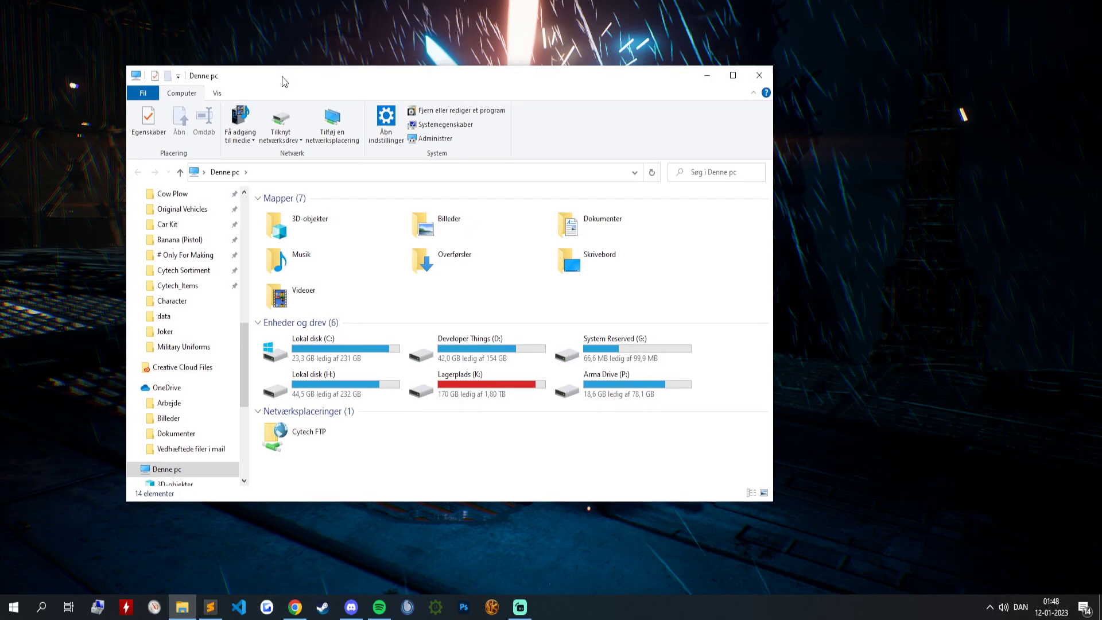
left_click(218, 94)
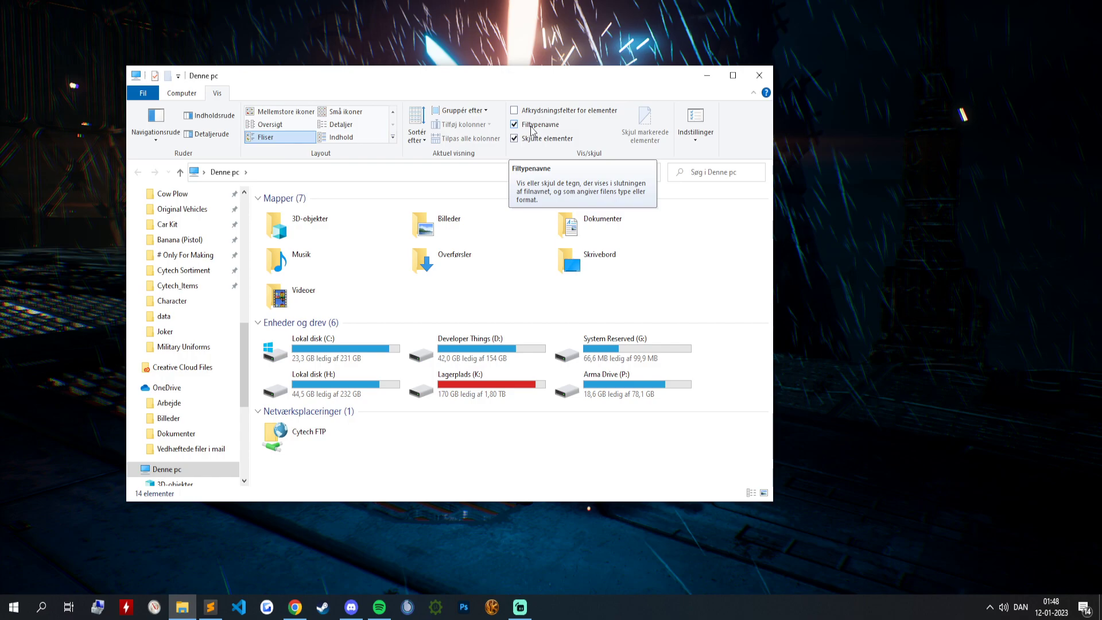
left_click_drag(504, 81, 500, 79)
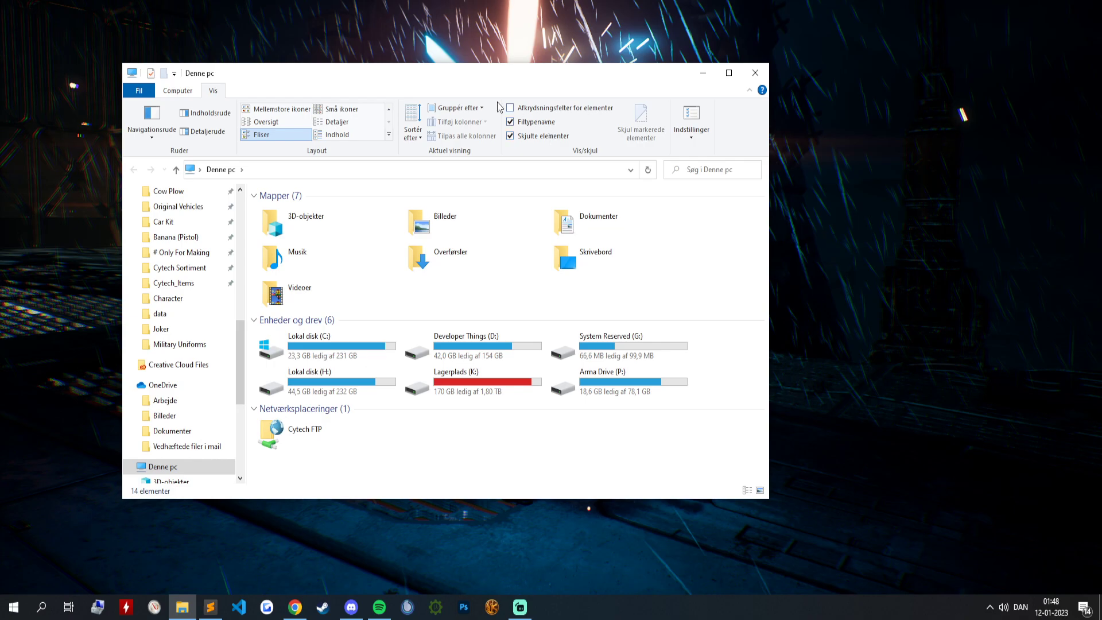
left_click(518, 123)
left_click(512, 123)
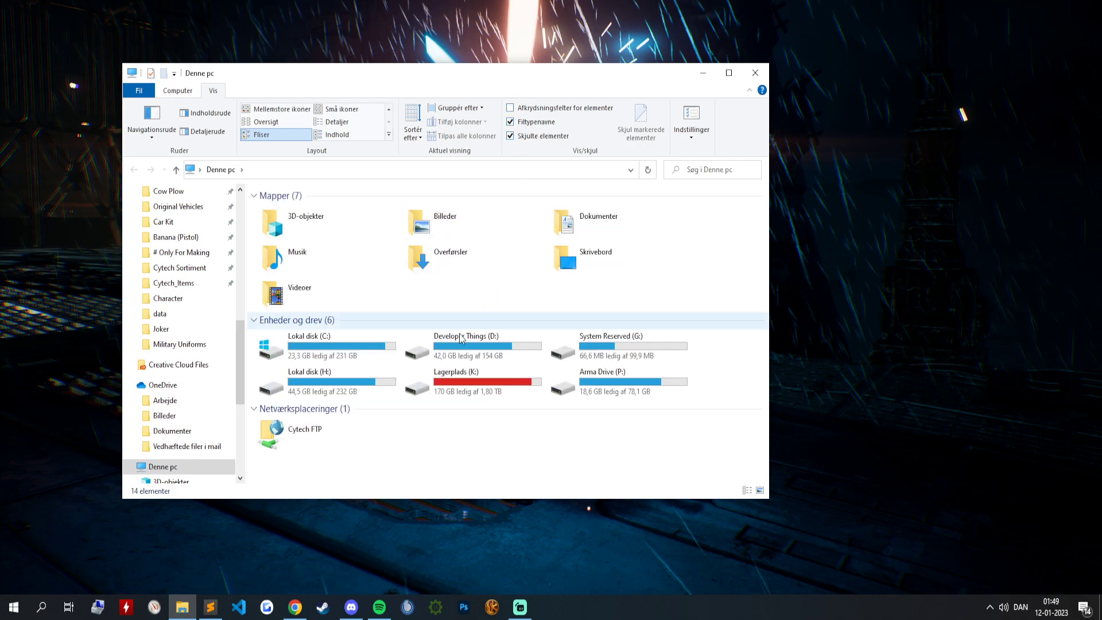
Check the .png extensions in the Military Uniforms folder, then close File Explorer.
left_click(180, 344)
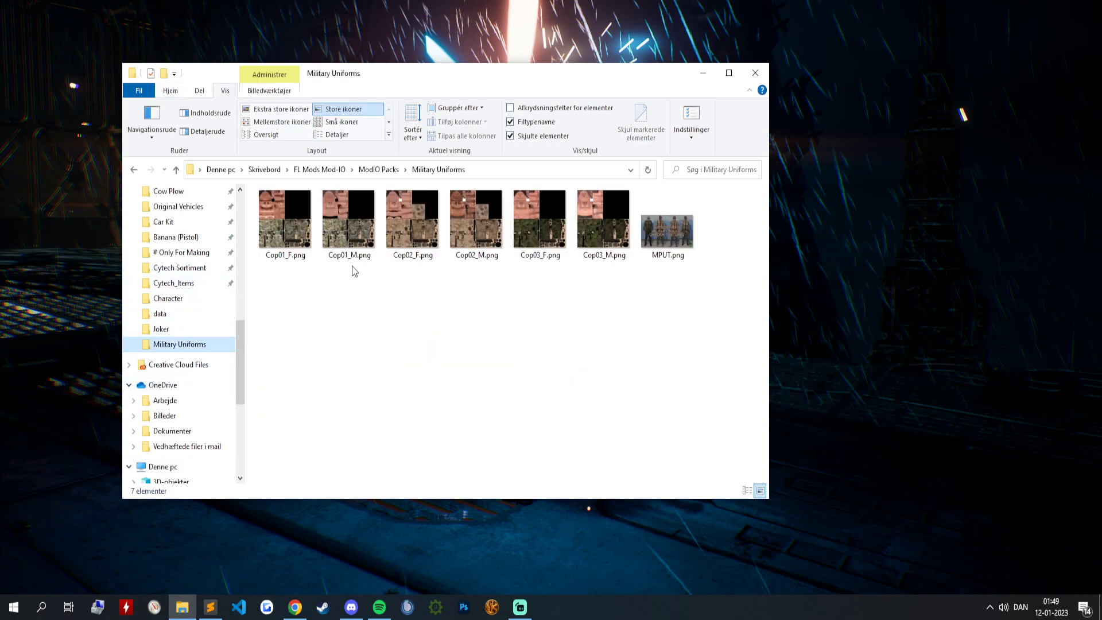
left_click(510, 122)
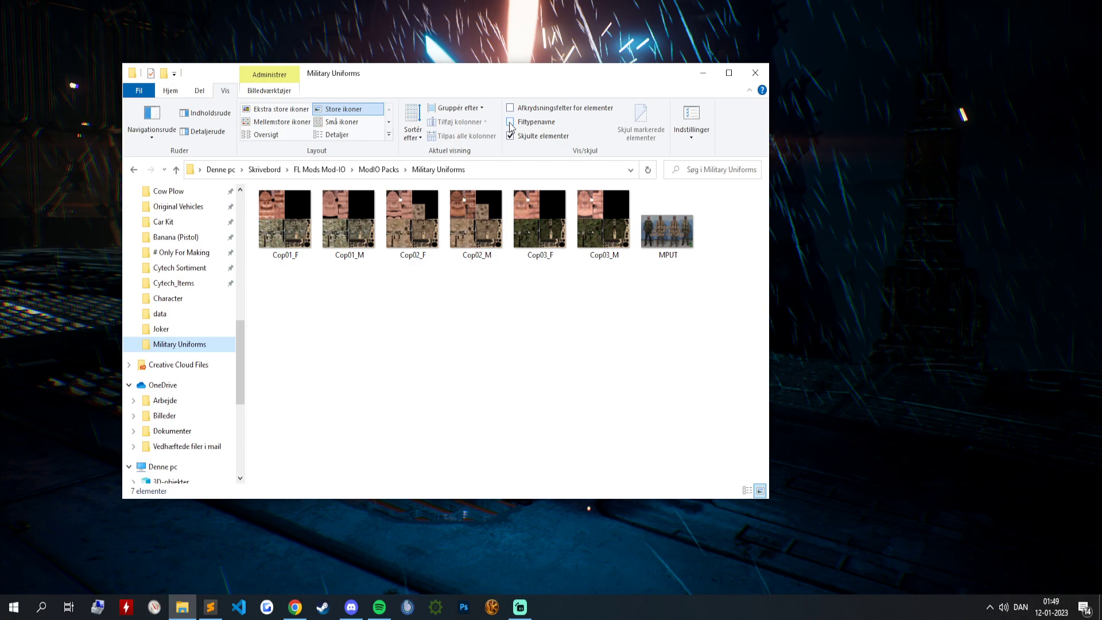
left_click(510, 123)
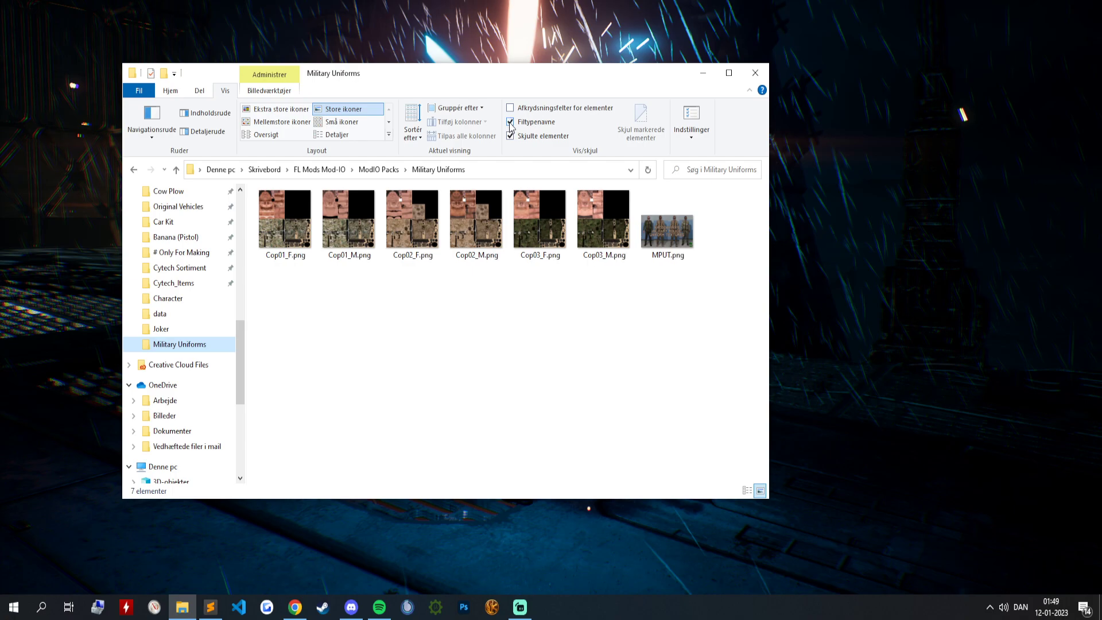
left_click(510, 123)
left_click(510, 123)
left_click_drag(512, 76, 511, 60)
left_click(755, 56)
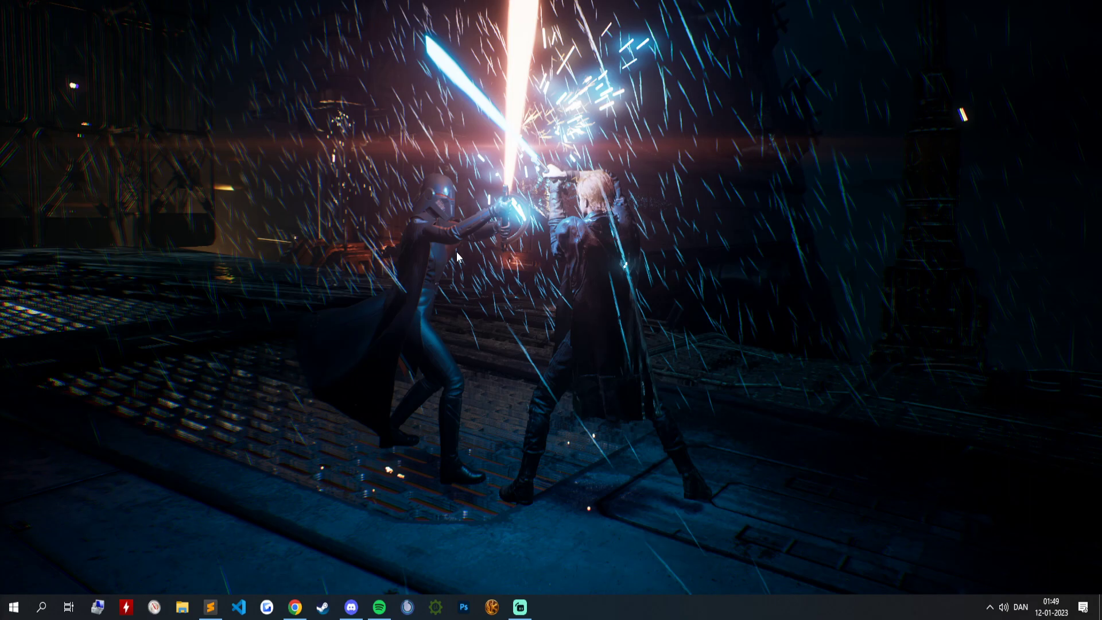
Add a folder called 'For ModIO' to the desktop through the New > Folder context menu.
right_click(341, 241)
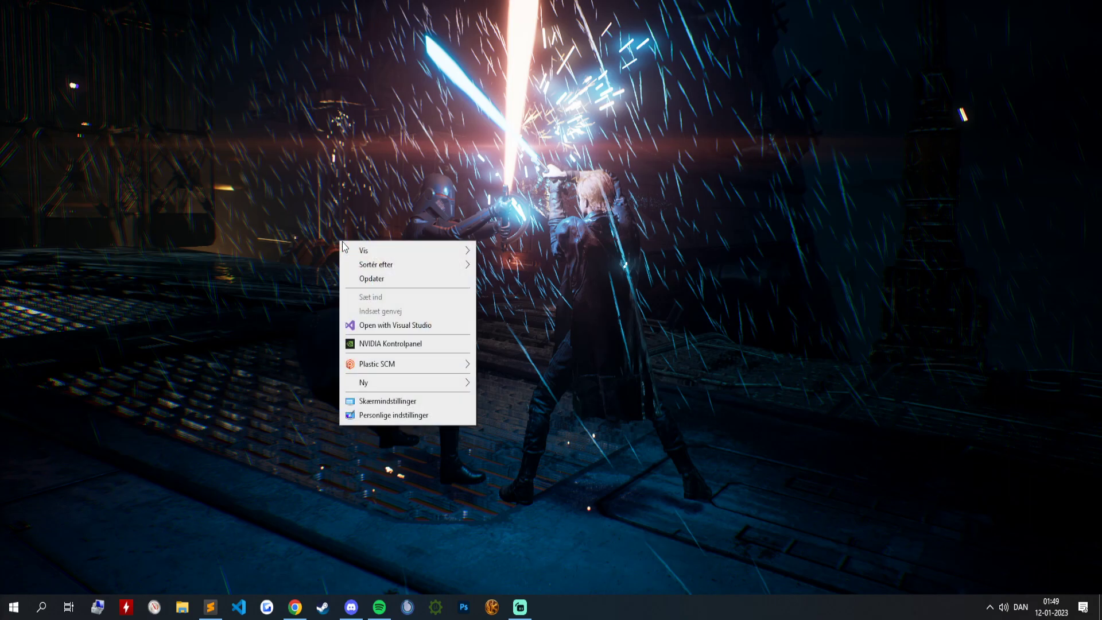
left_click(370, 193)
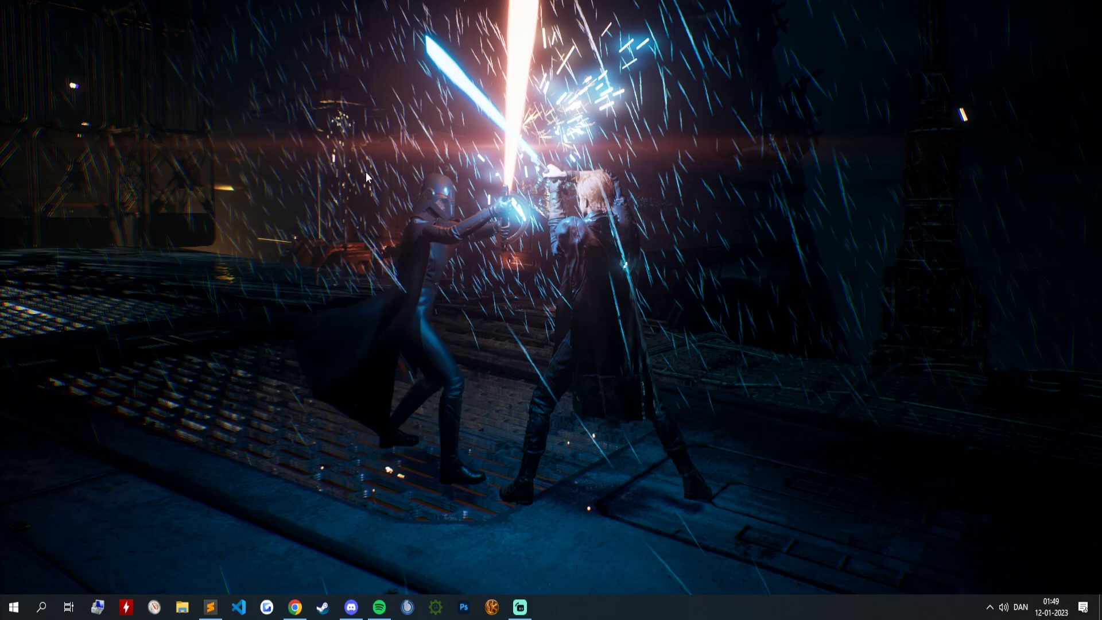
right_click(360, 168)
mouse_move(391, 312)
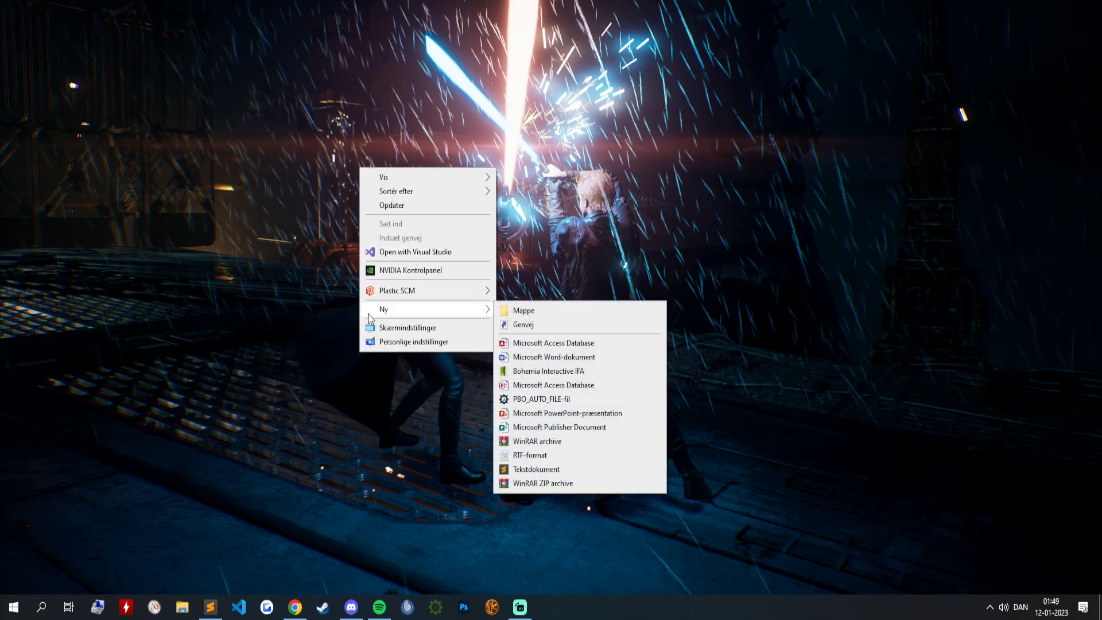
left_click(522, 313)
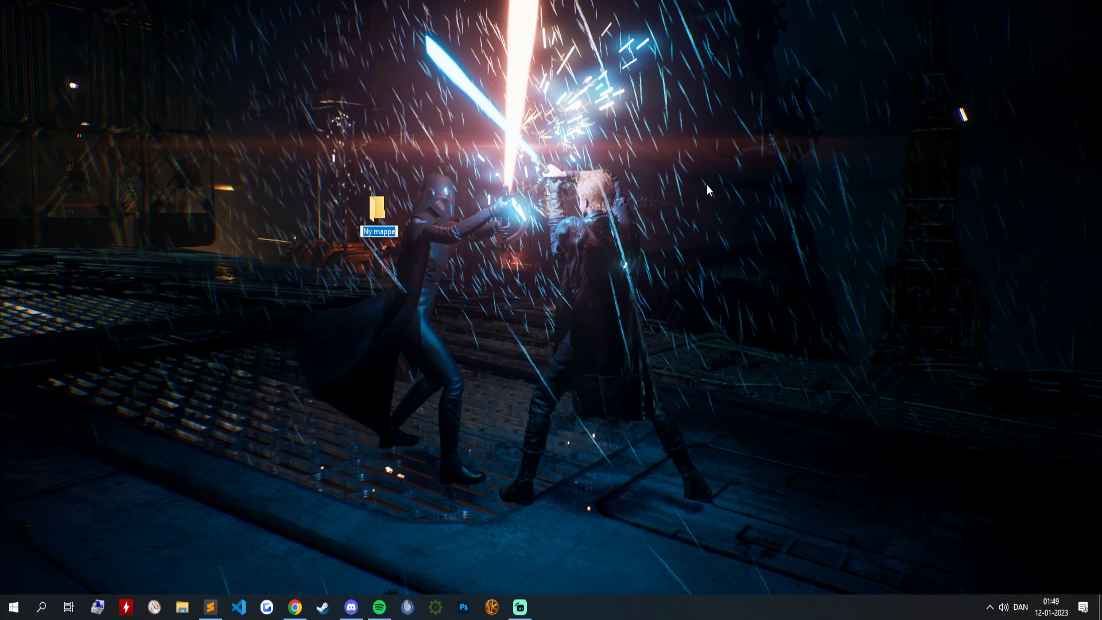
type("For ModIO")
key("Return")
Inside For ModIO, create subfolders 'Uploaded Files' and 'Prep Files'.
double_click(377, 217)
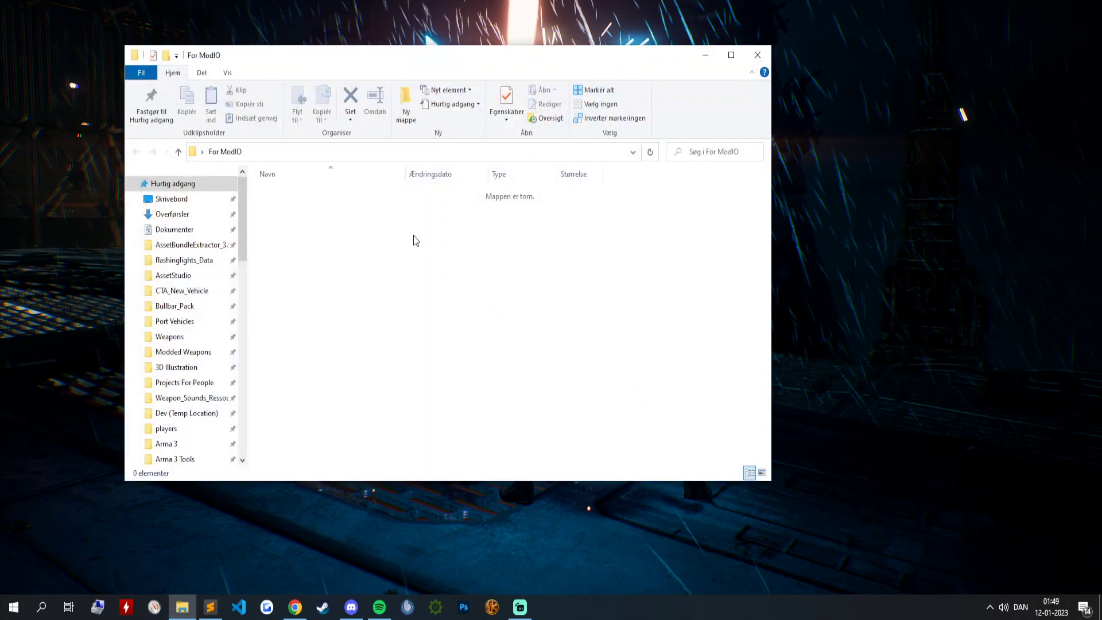
left_click(406, 106)
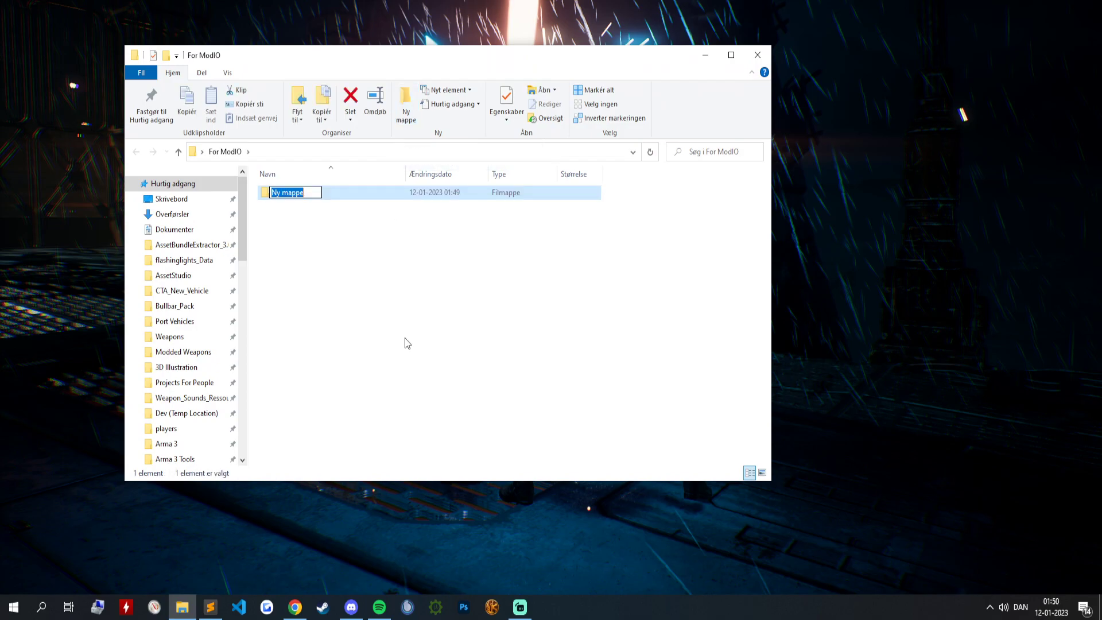
type("Uploaded Files")
key("Return")
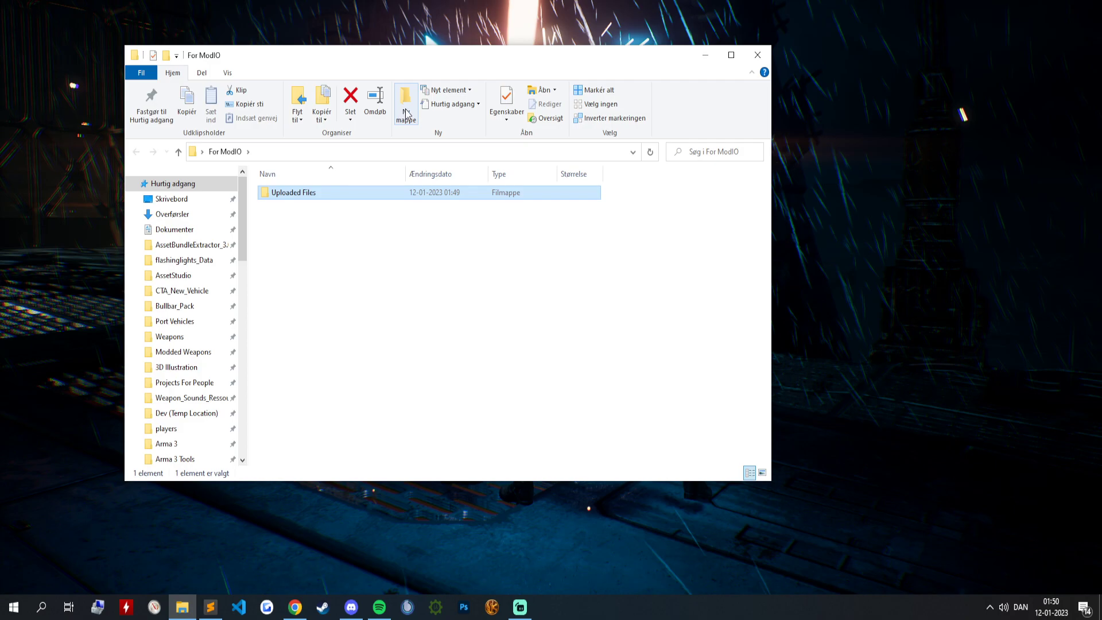
left_click(256, 315)
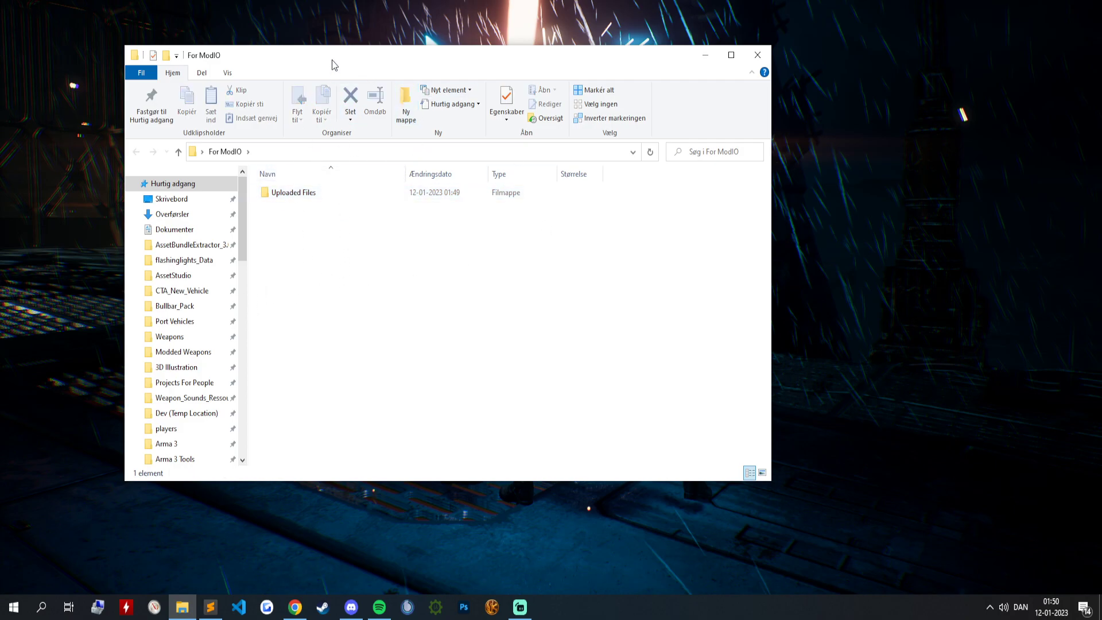
left_click_drag(331, 58, 328, 54)
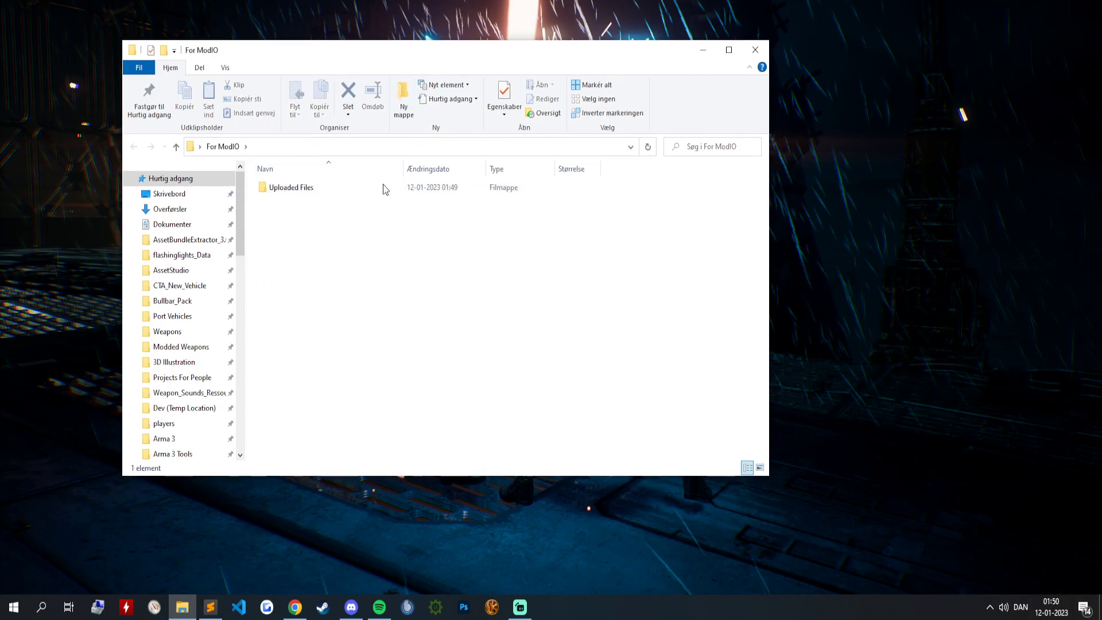
left_click(403, 93)
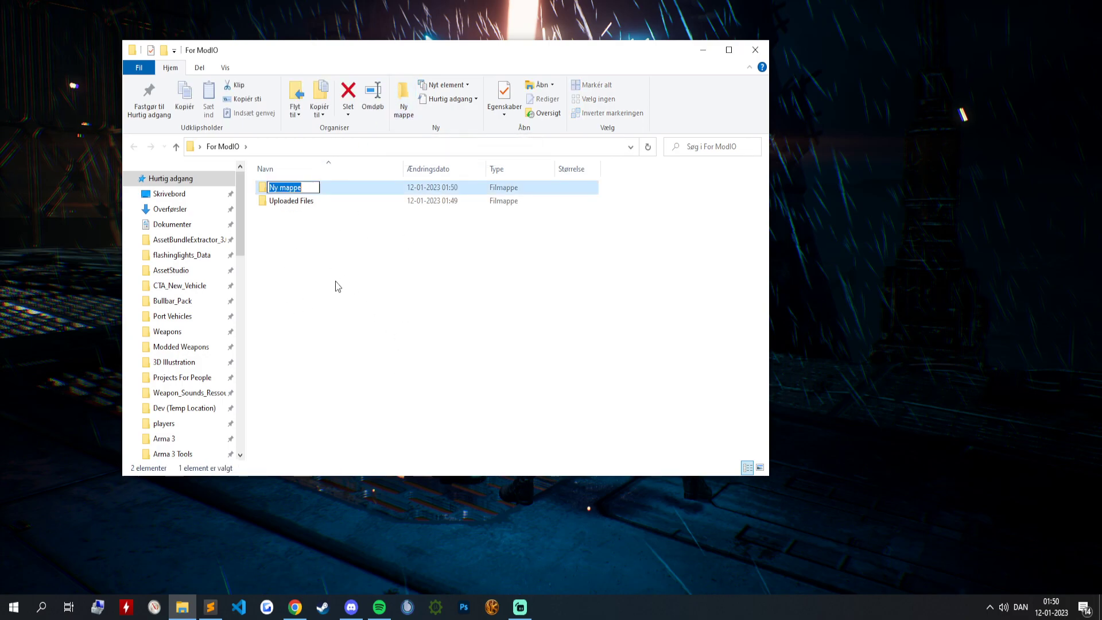
type("Prep Files")
key("Return")
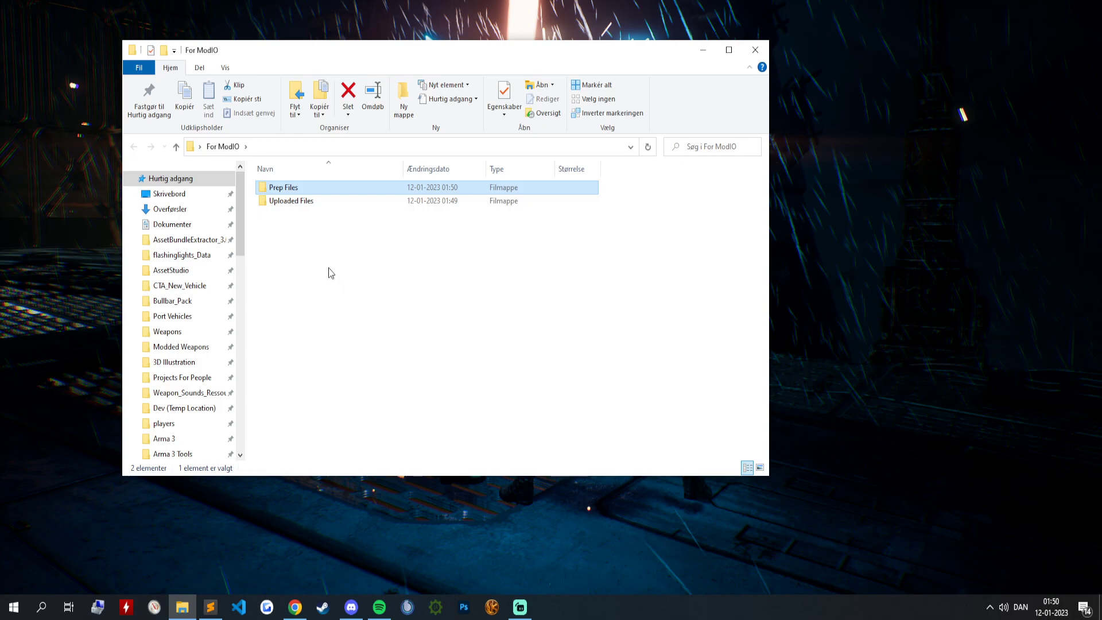
Check the empty Prep Files and Uploaded Files folders, resize the window, and return to For ModIO.
double_click(278, 189)
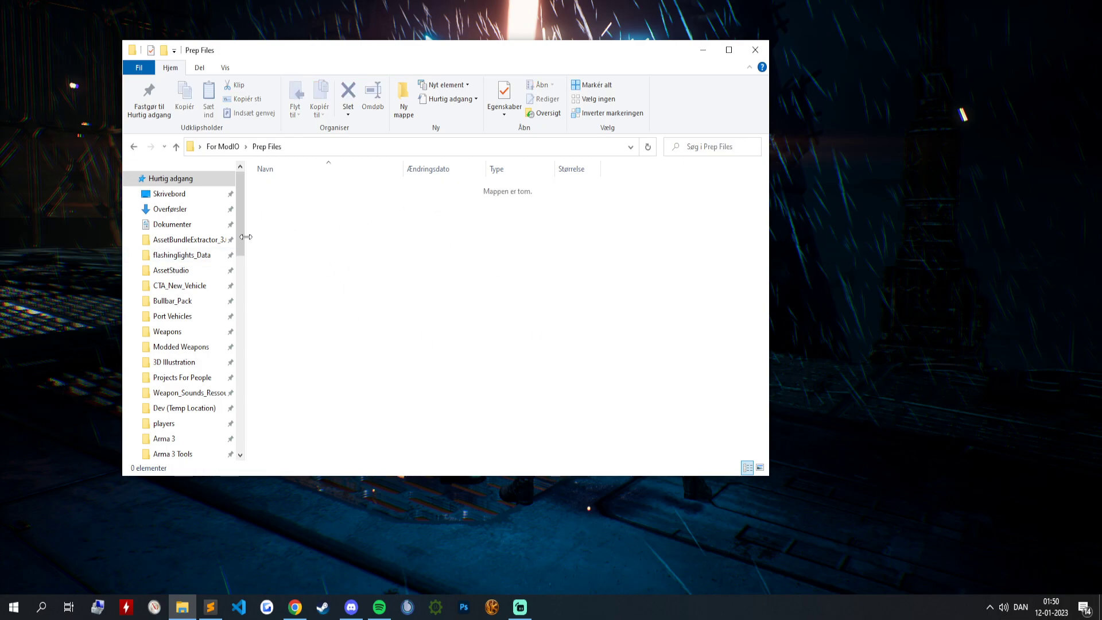
left_click_drag(246, 237, 170, 238)
key("BackSpace")
double_click(259, 201)
left_click_drag(348, 54, 385, 44)
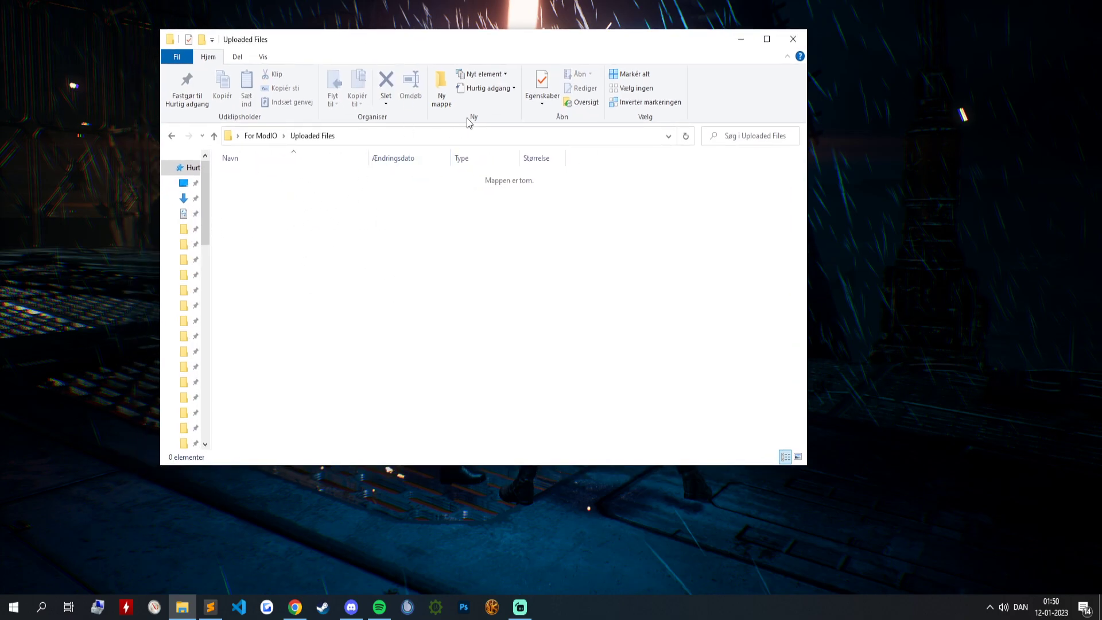
left_click_drag(802, 462, 779, 509)
left_click_drag(353, 47, 325, 42)
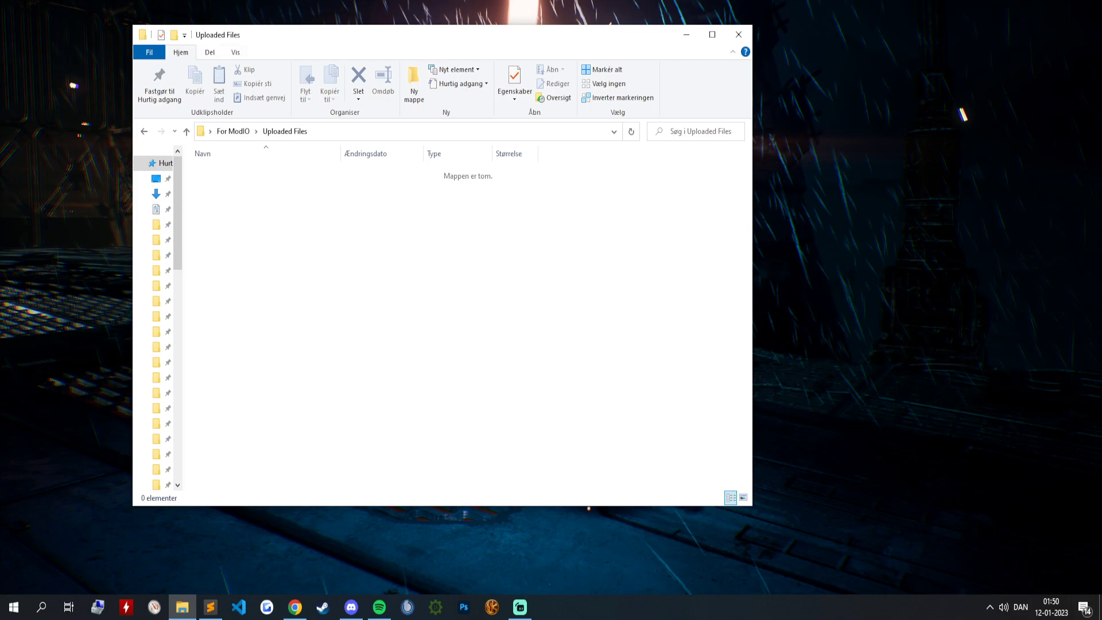
key("alt+Tab")
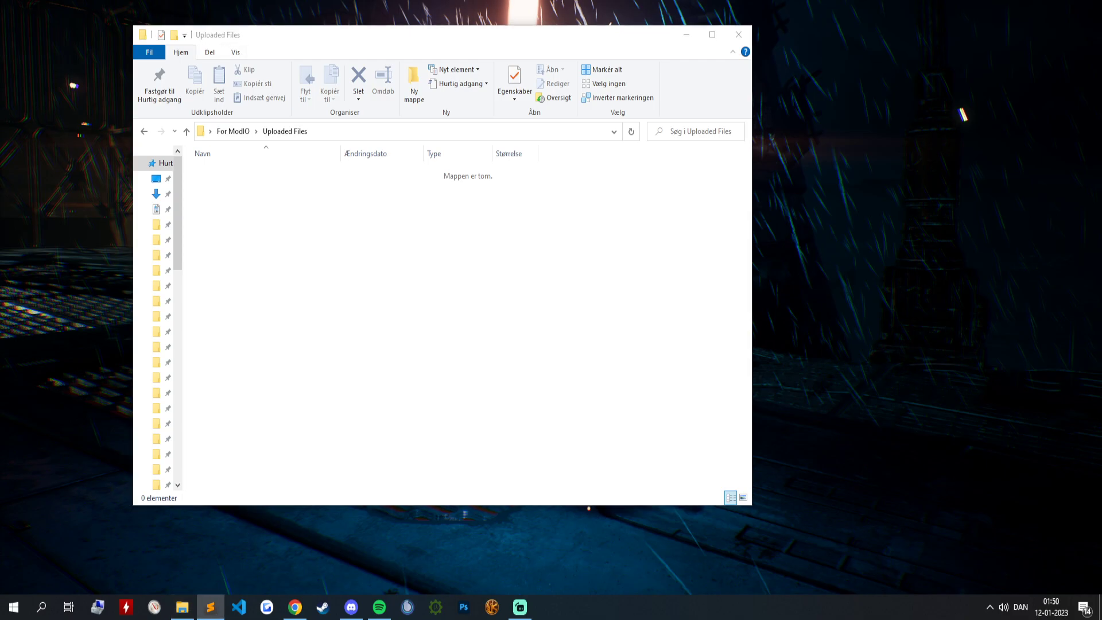
left_click(365, 254)
key("alt+Left")
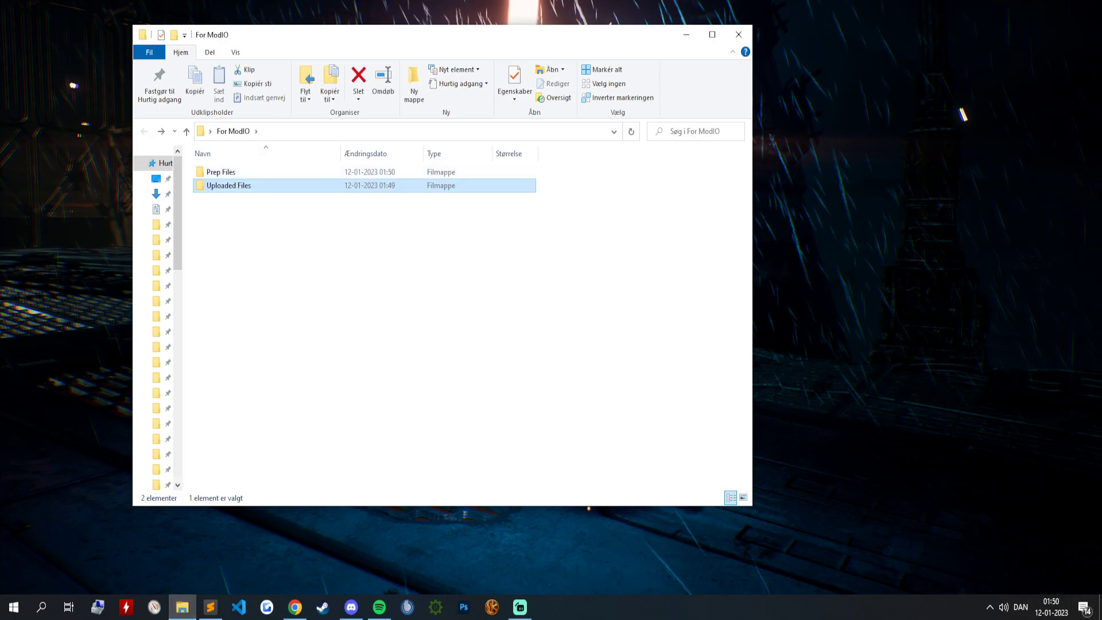
Arrange the For ModIO and FL Mods Mod-IO windows side by side with Prep Files open.
key("alt+Tab")
key("alt+Tab")
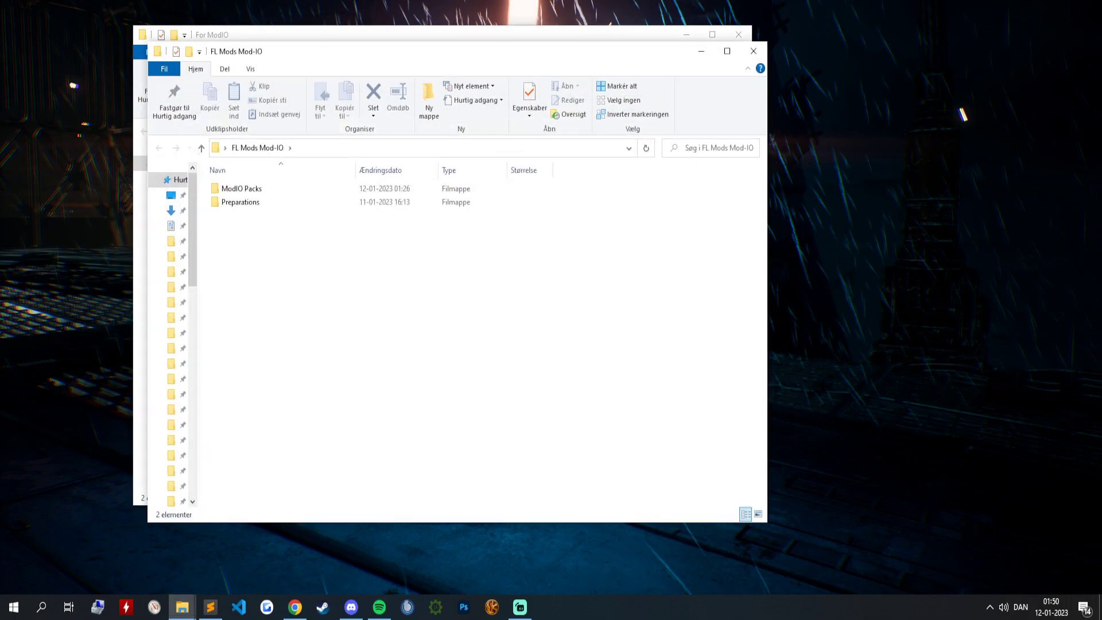
left_click_drag(270, 54, 567, 51)
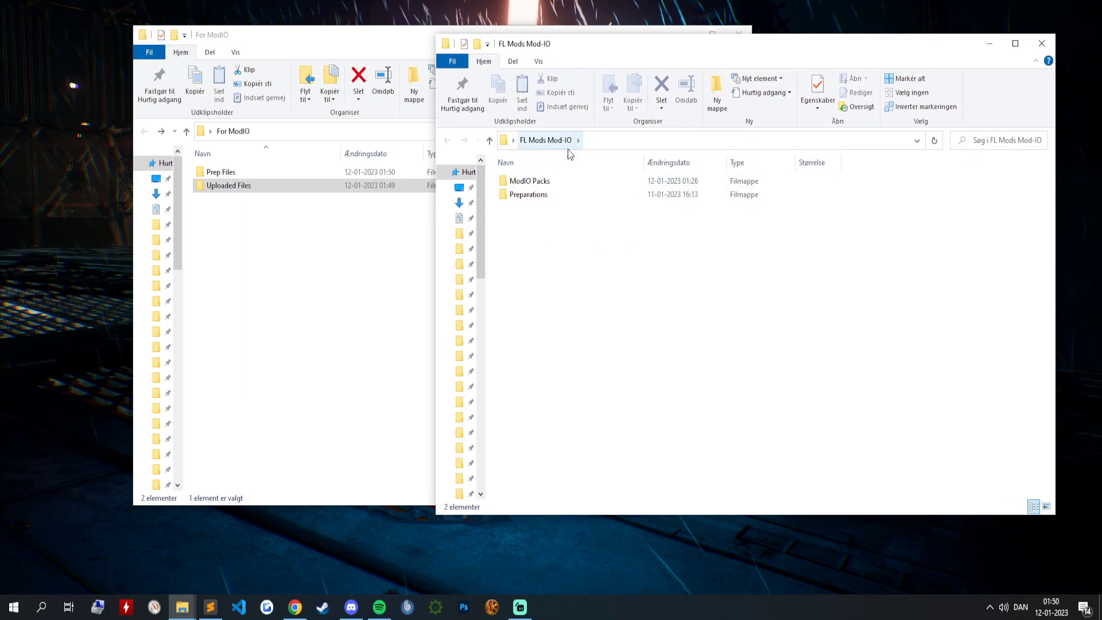
left_click_drag(338, 39, 241, 28)
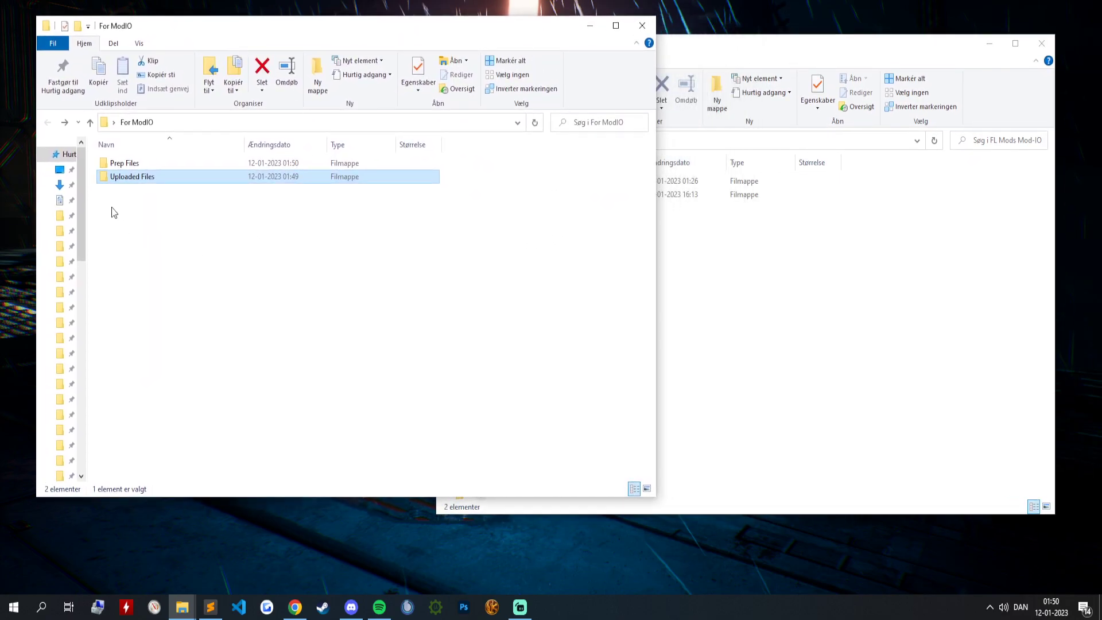
double_click(123, 167)
left_click(779, 291)
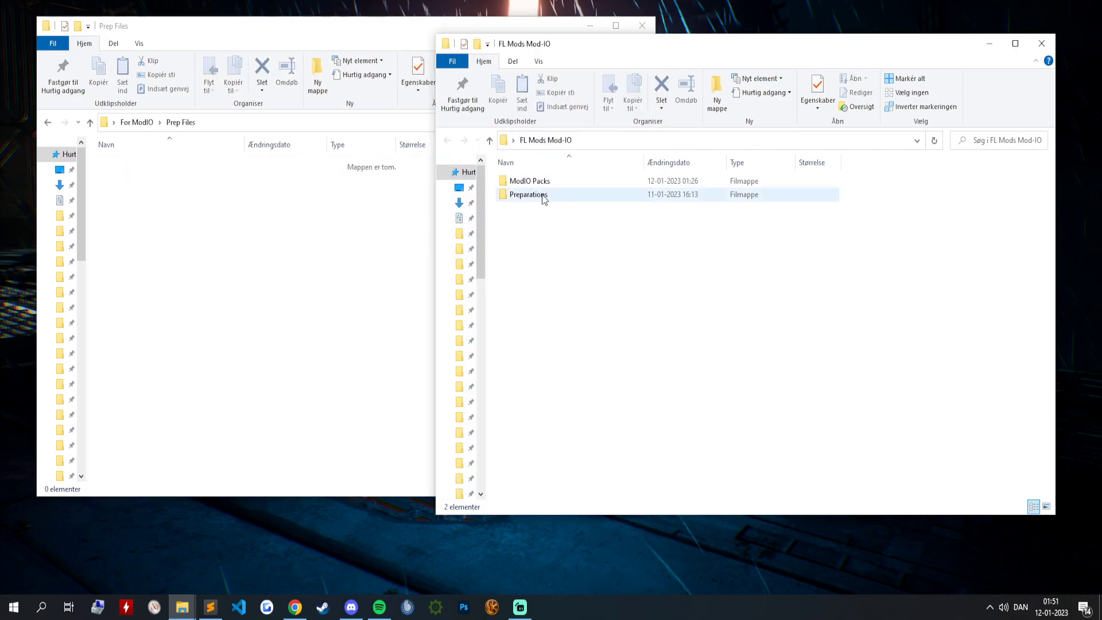
left_click(253, 221)
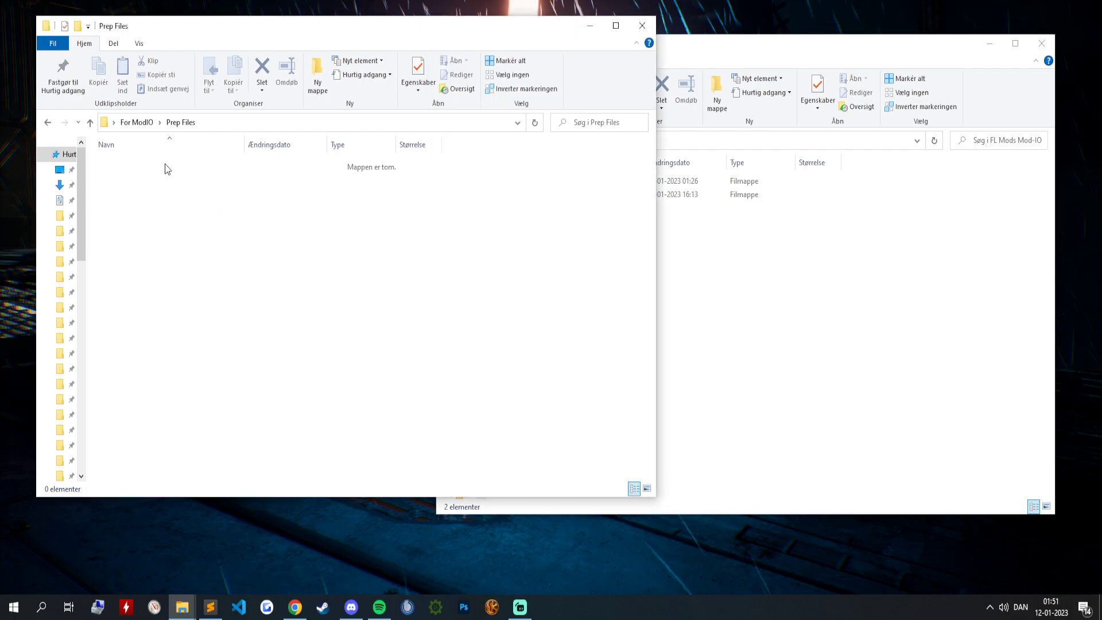
key("alt+Left")
left_click(736, 277)
key("alt+Tab")
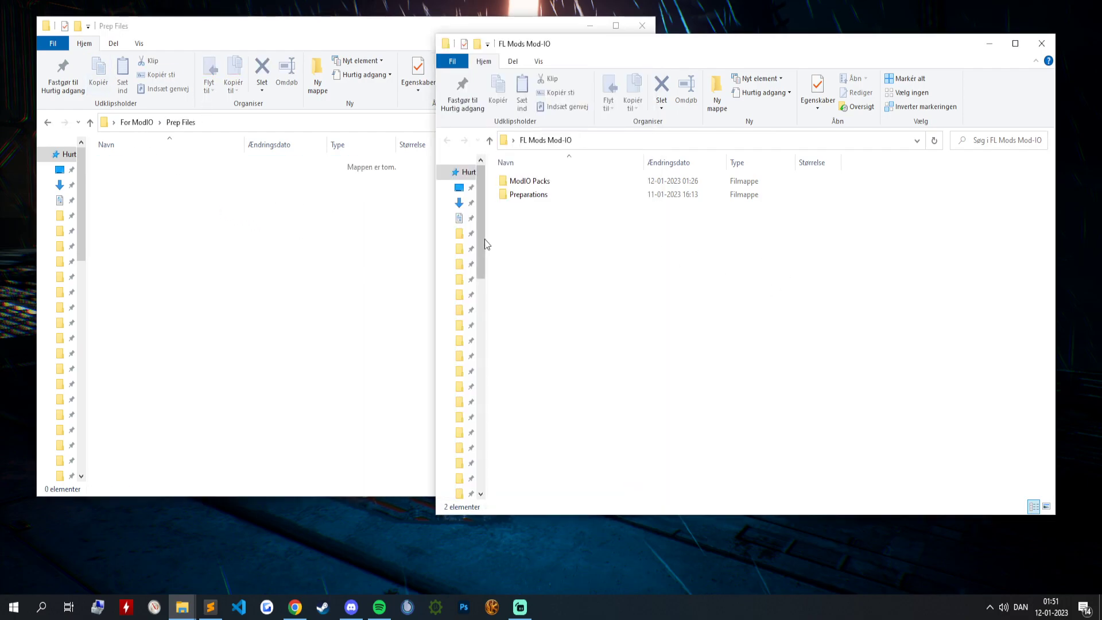
Move Danish_Police_Siren.wav from Preparations > Sounds into Prep Files and paste a copy back into Sounds.
double_click(529, 196)
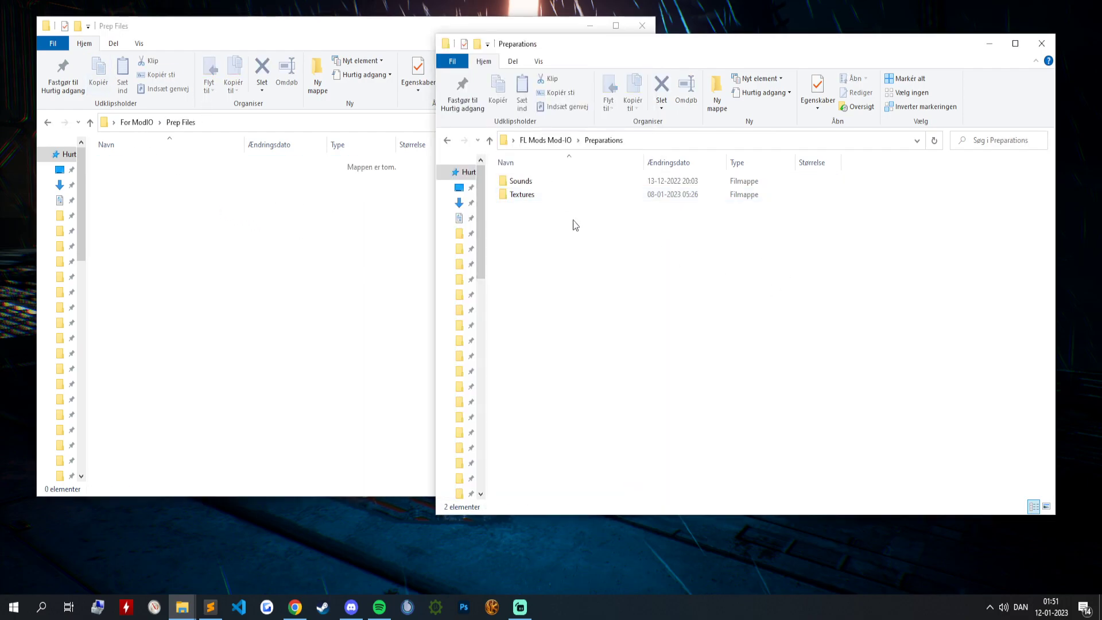
double_click(524, 184)
left_click_drag(526, 183, 298, 264)
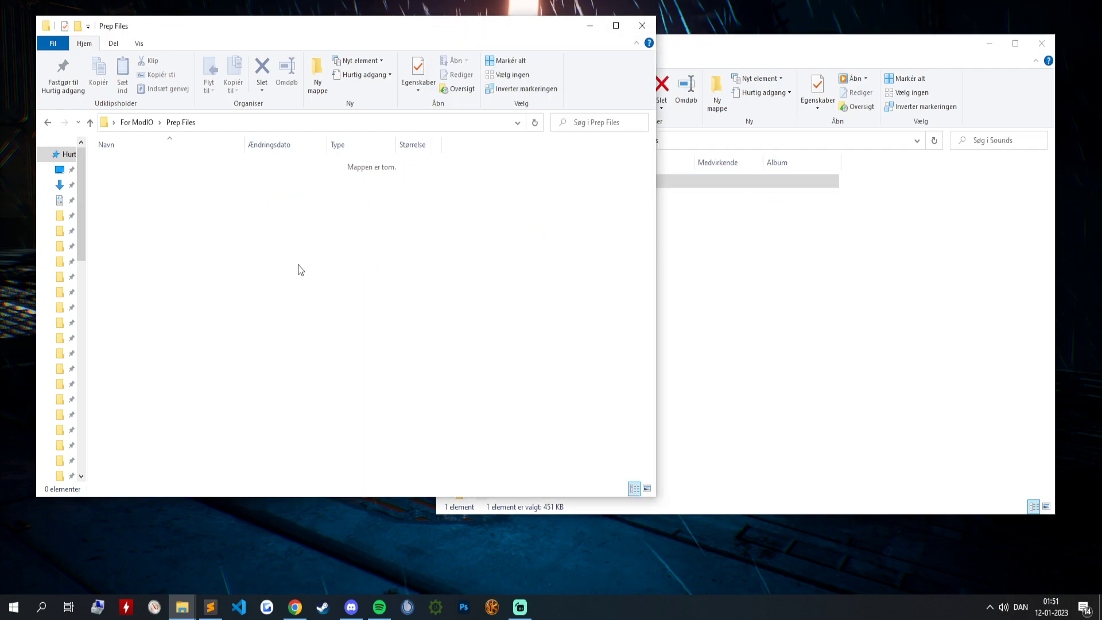
left_click(706, 252)
key("alt+Up")
left_click(257, 171)
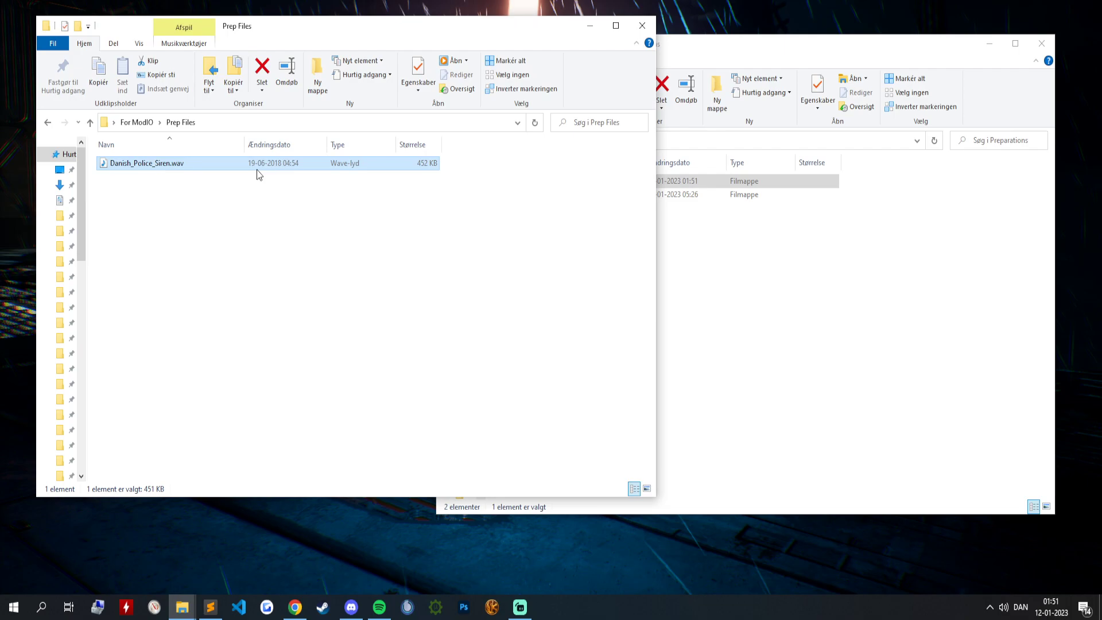
key("ctrl+c")
left_click(746, 221)
double_click(588, 180)
key("ctrl+v")
key("alt+Up")
Copy the USMC and COP 1-2-3 M&F texture folders from Textures into Prep Files.
double_click(550, 195)
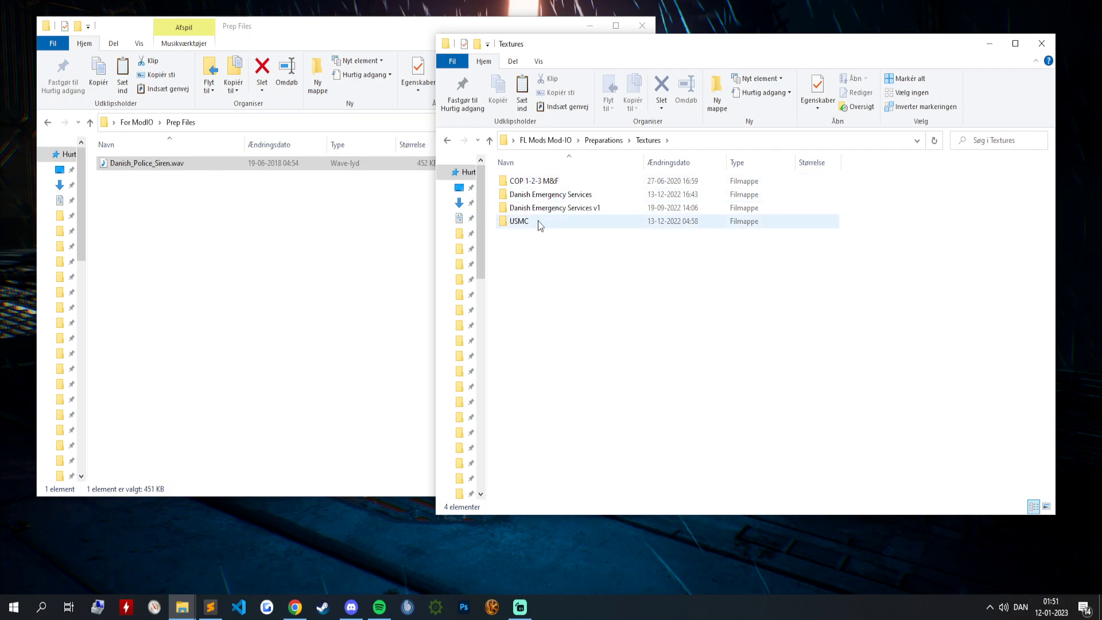
left_click(529, 225)
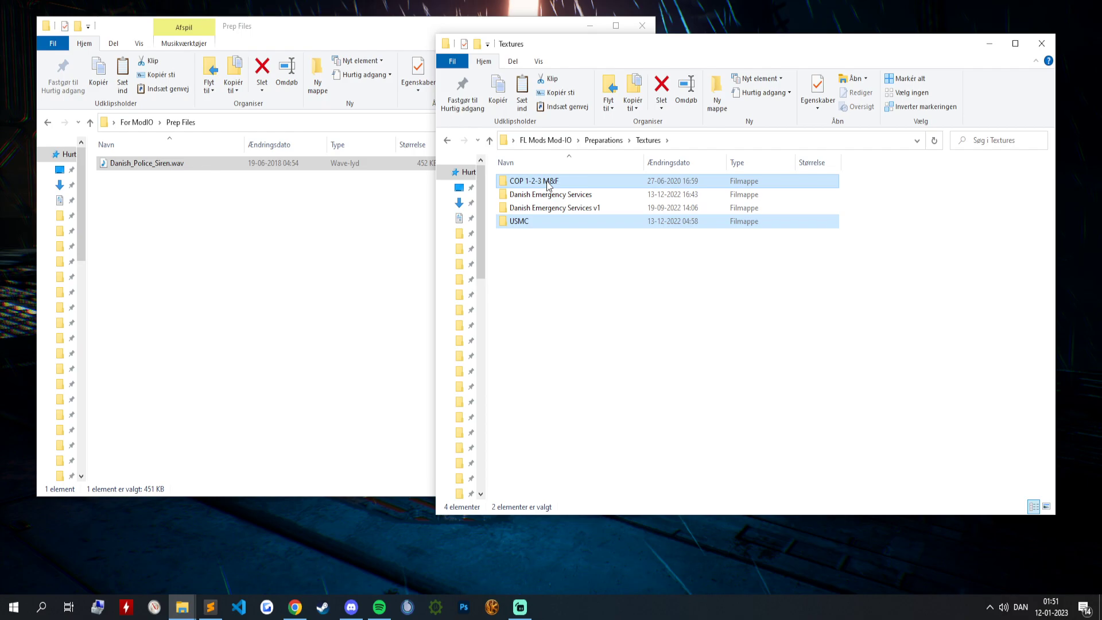
double_click(574, 181)
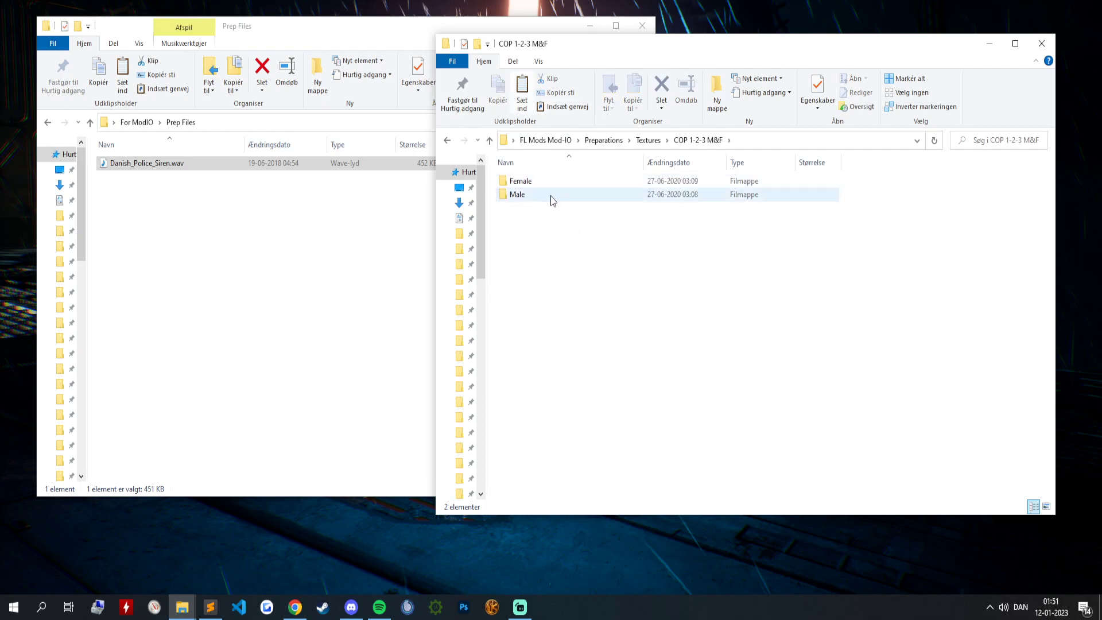
double_click(546, 195)
double_click(543, 192)
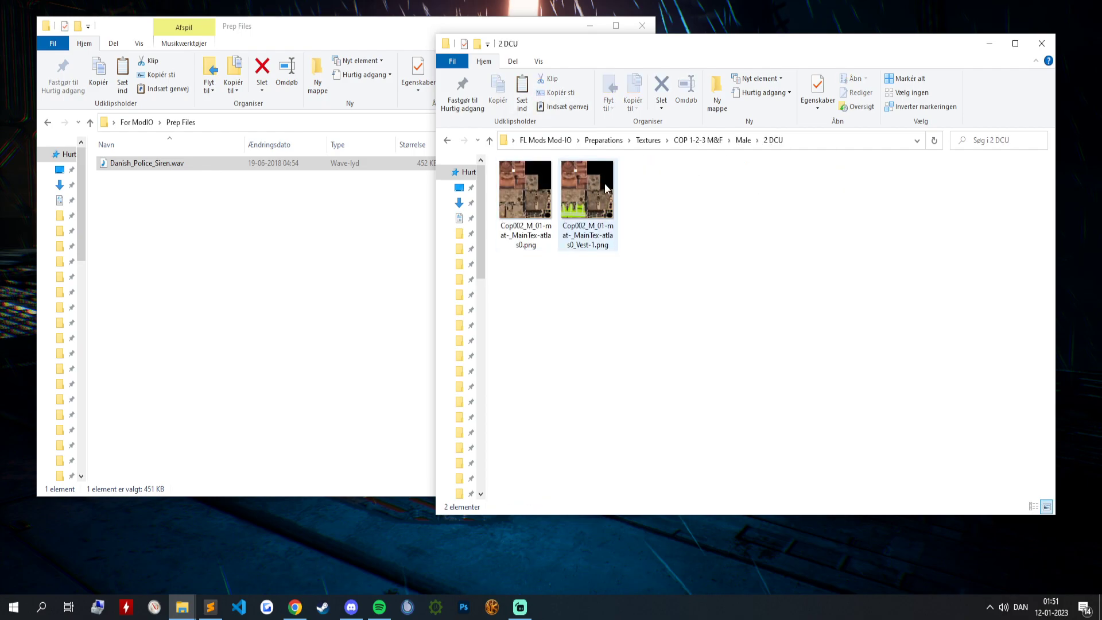
key("alt+Left")
key("alt+Left")
key("alt+Left")
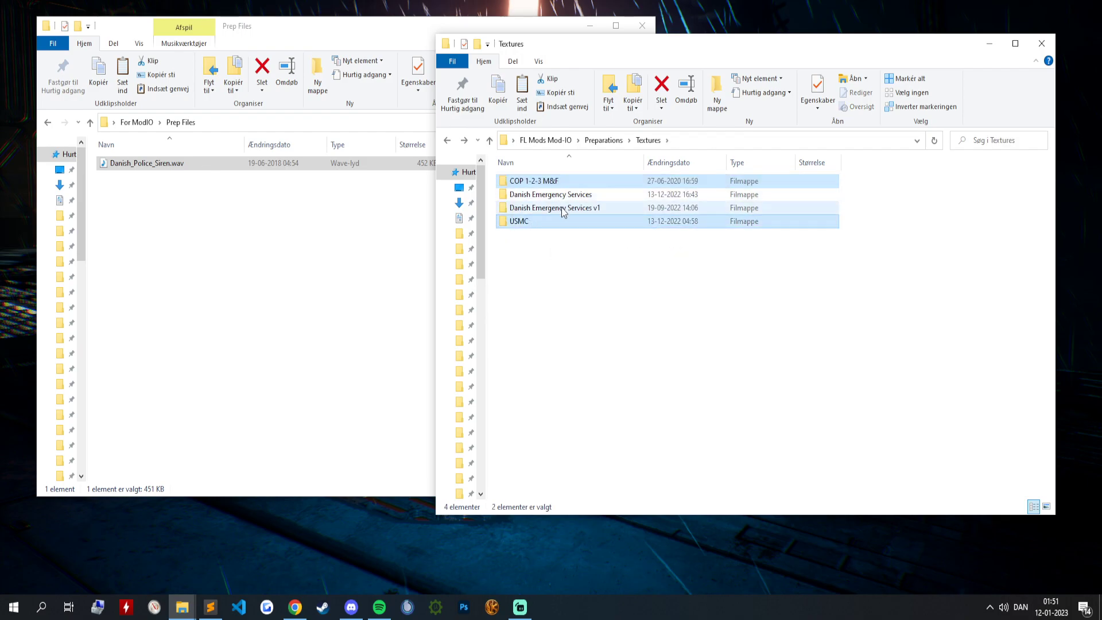
mouse_move(563, 199)
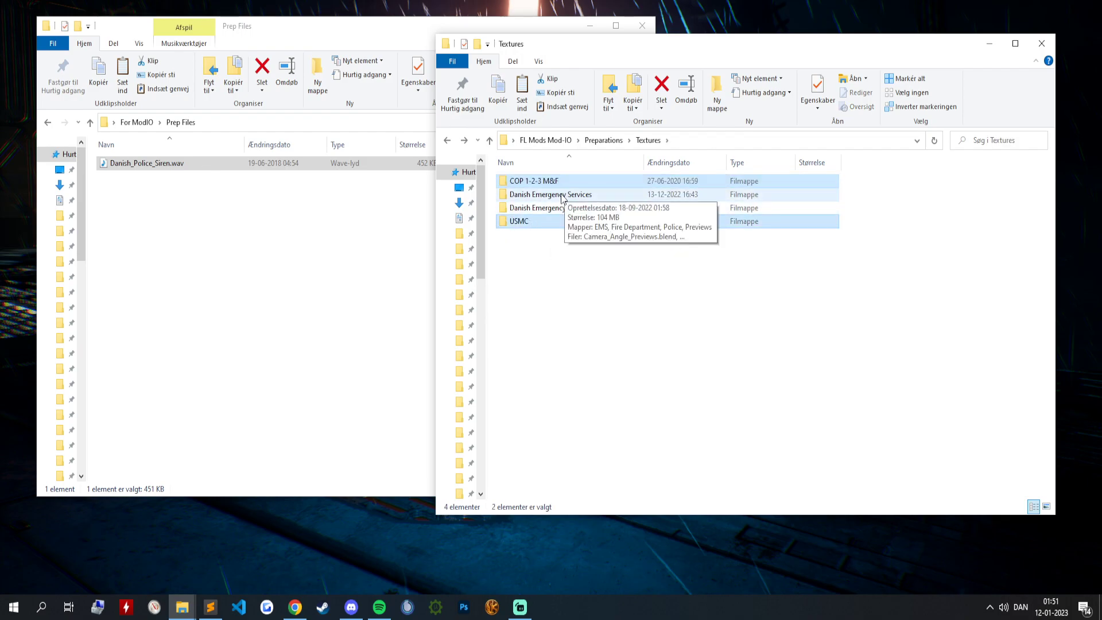
left_click(199, 224)
key("ctrl+v")
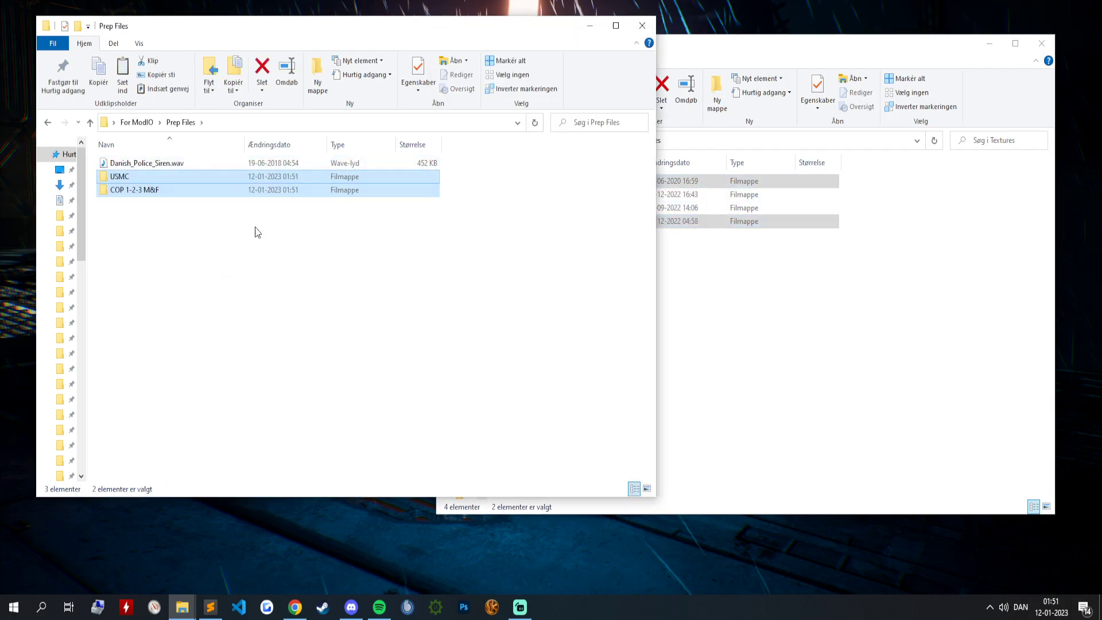
Close the Textures window and check the four PNGs in Prep Files' USMC folder, including Cop01_F.png.
left_click(736, 245)
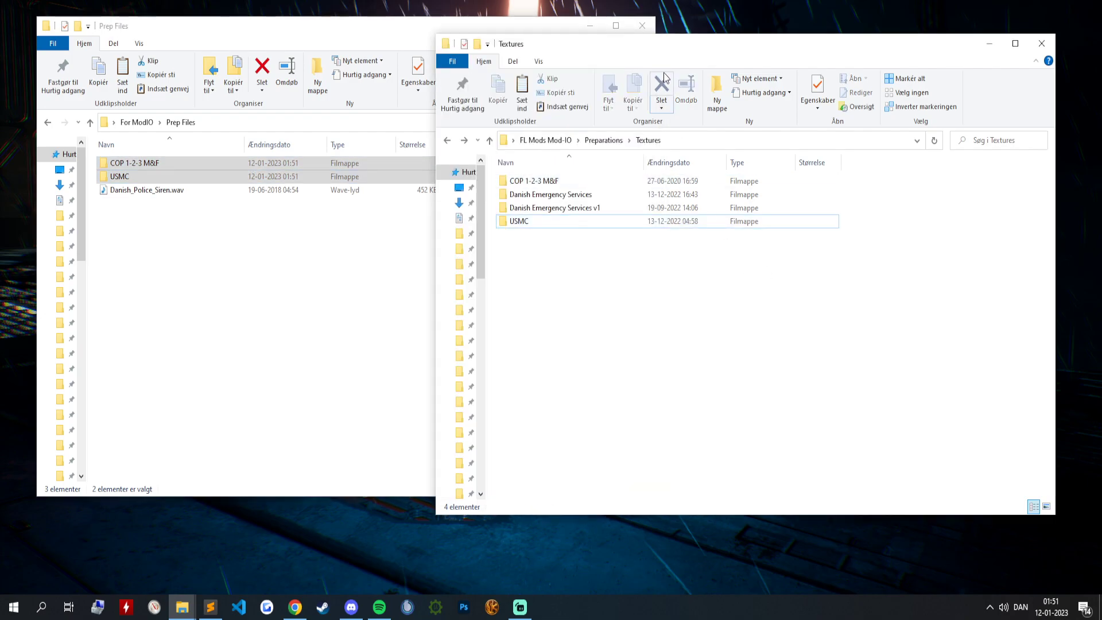
left_click_drag(655, 51, 516, 54)
left_click(927, 48)
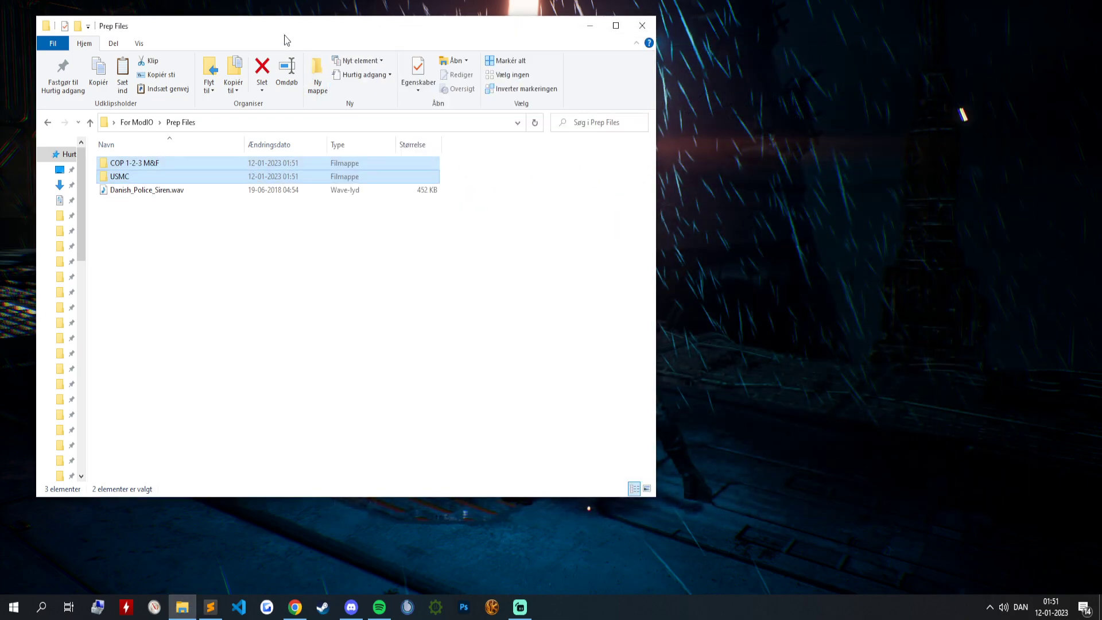
left_click_drag(284, 31, 464, 58)
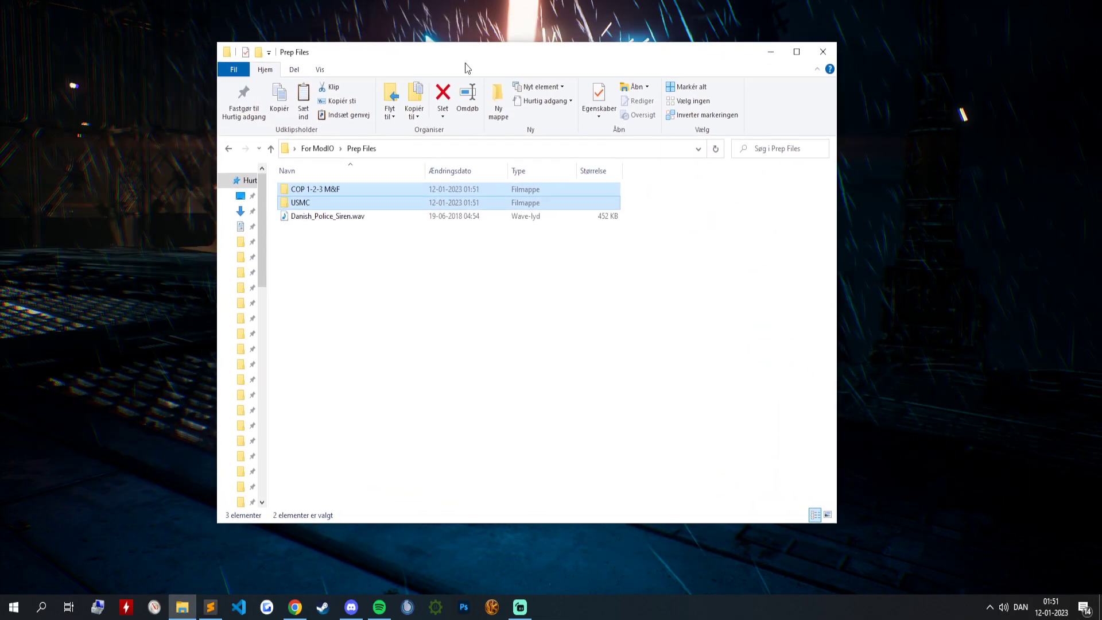
double_click(308, 202)
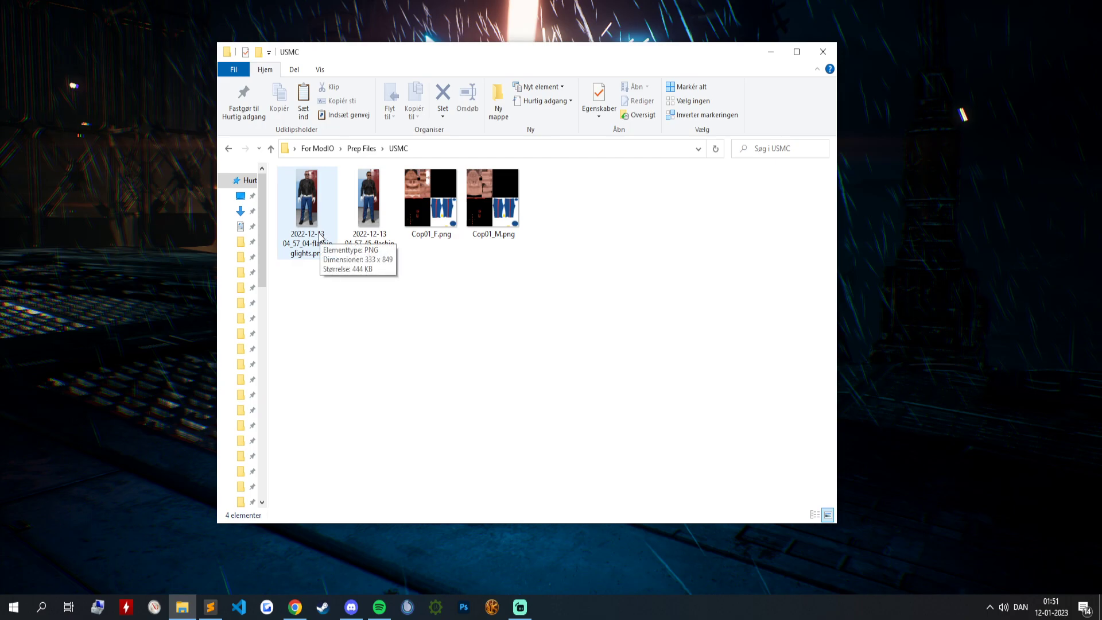
mouse_move(500, 258)
left_mouse_down()
mouse_move(485, 242)
mouse_move(497, 258)
left_mouse_up()
left_click(423, 219)
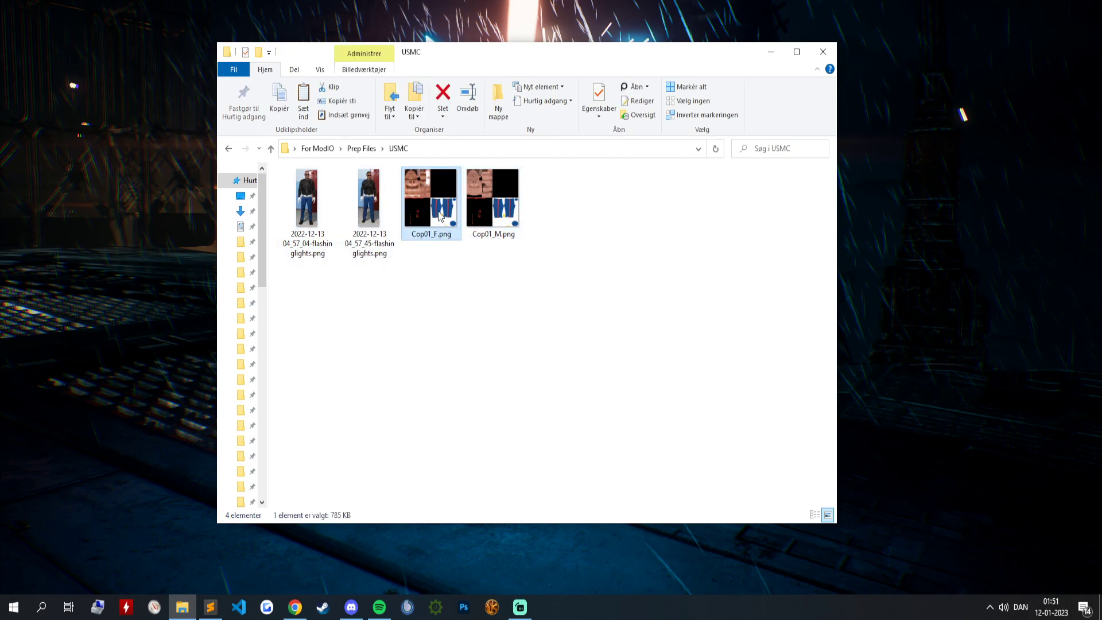
key("alt+Left")
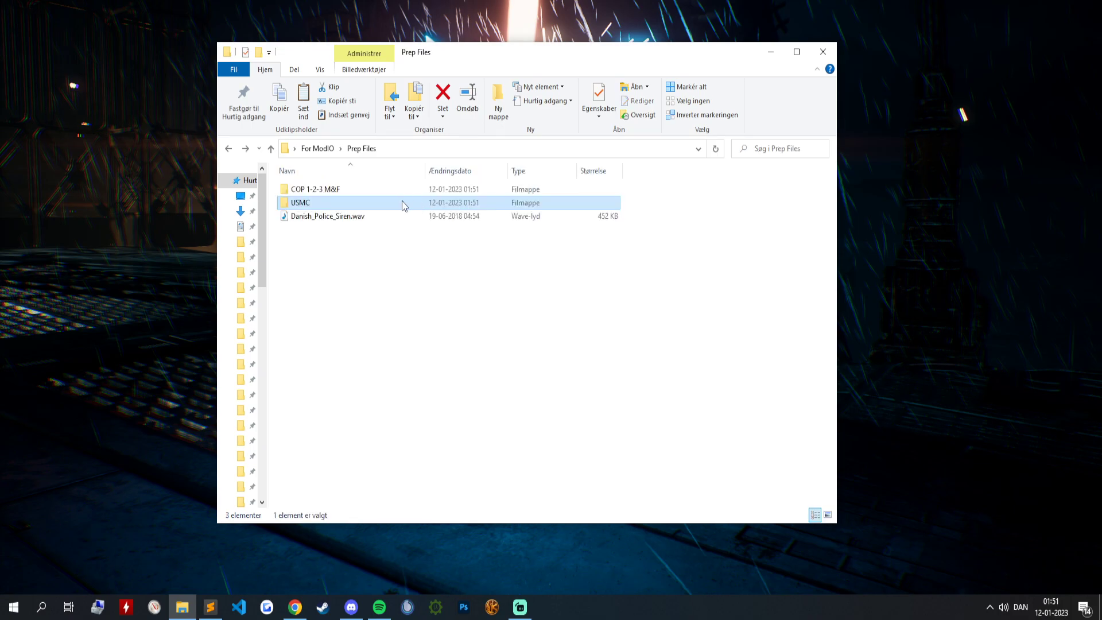
Make a 'Modding Tutorial' folder in Uploaded Files and paste Cop01_F.png into it.
left_click(317, 148)
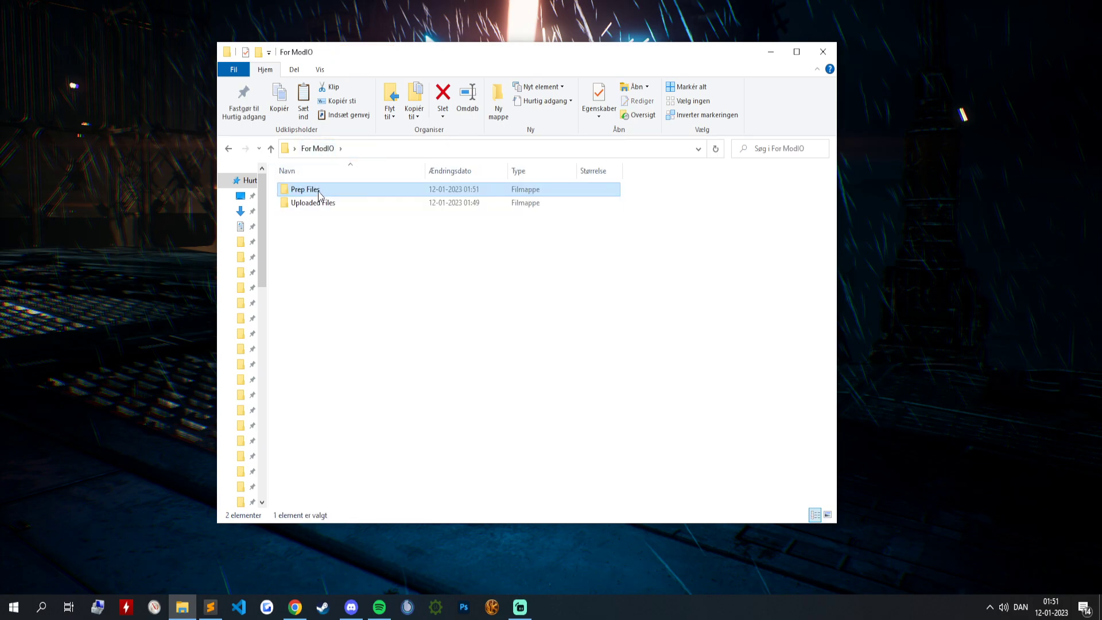
left_click(317, 202)
double_click(317, 203)
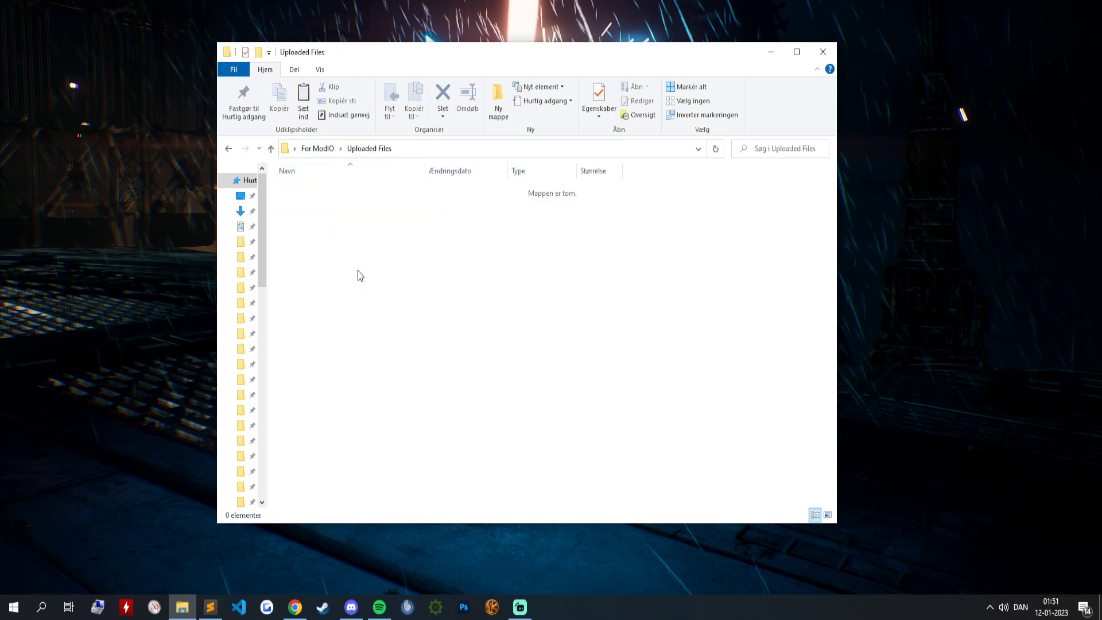
left_click(500, 103)
type("Modding Tutorial")
key("Return")
double_click(310, 189)
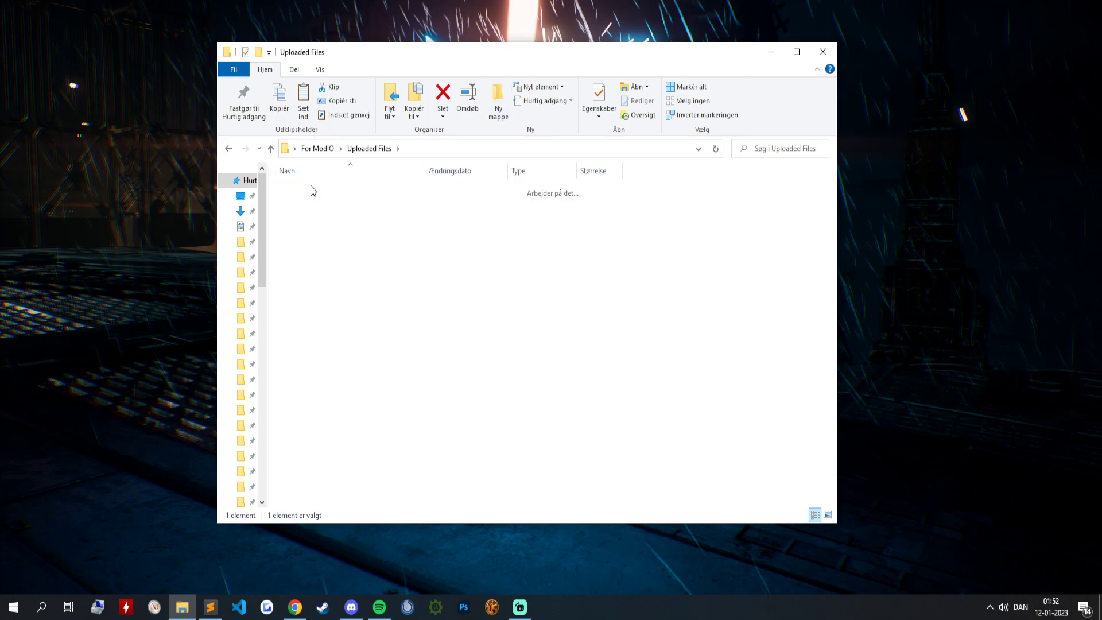
key("ctrl+v")
key("alt+Left")
key("alt+Left")
Open Prep Files in a second window placed to the right of the For ModIO window.
right_click(319, 191)
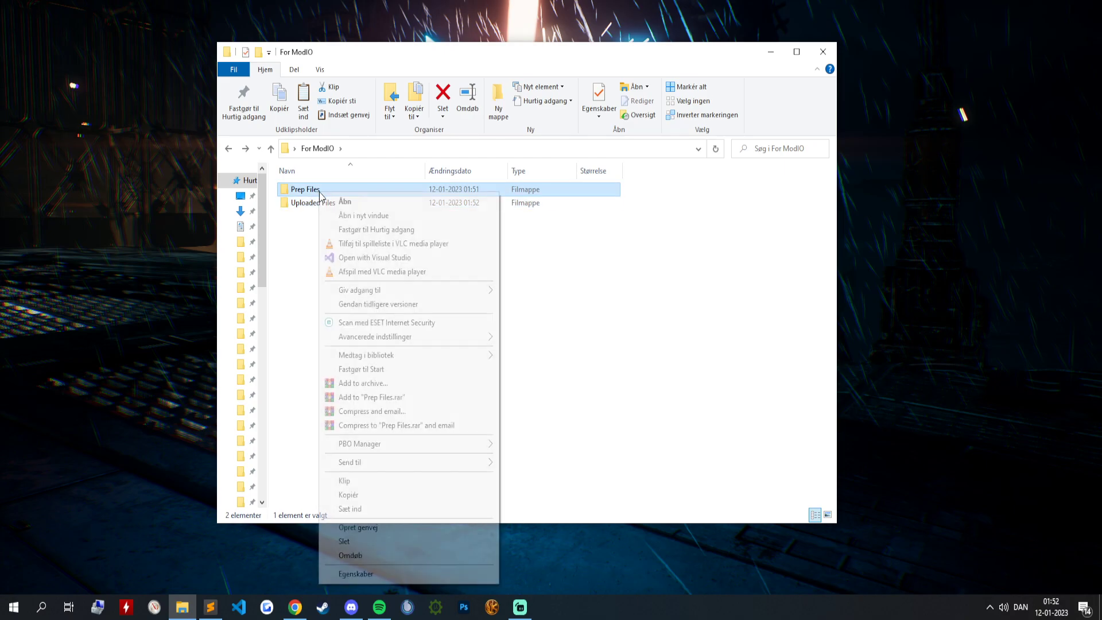
left_click(350, 215)
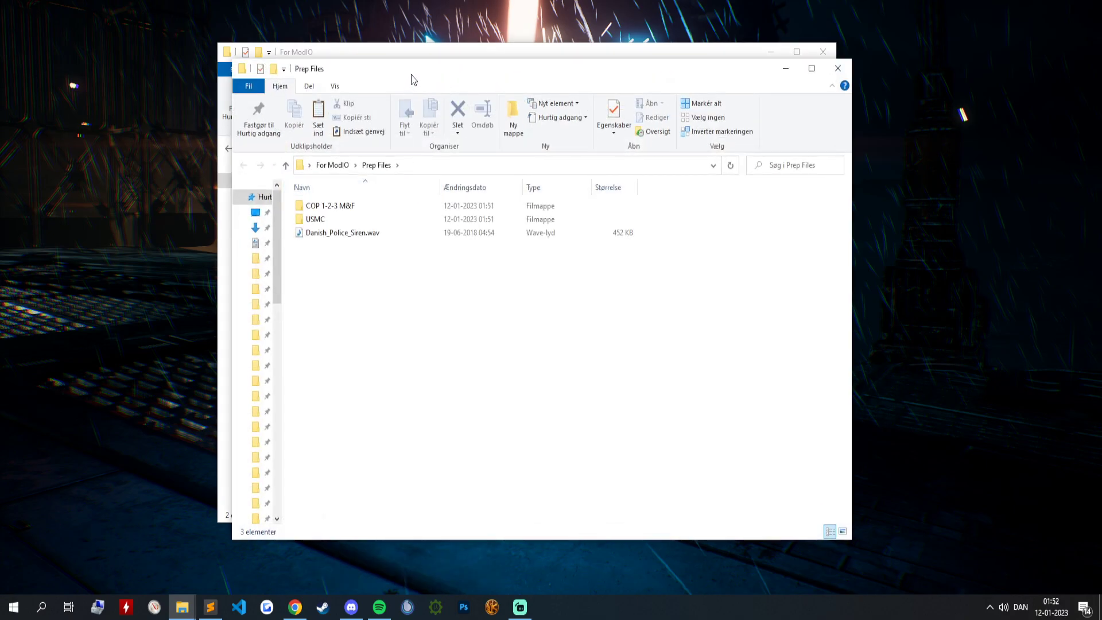
left_click_drag(402, 52, 660, 70)
left_click(245, 70)
left_click_drag(344, 52, 178, 51)
left_click(670, 282)
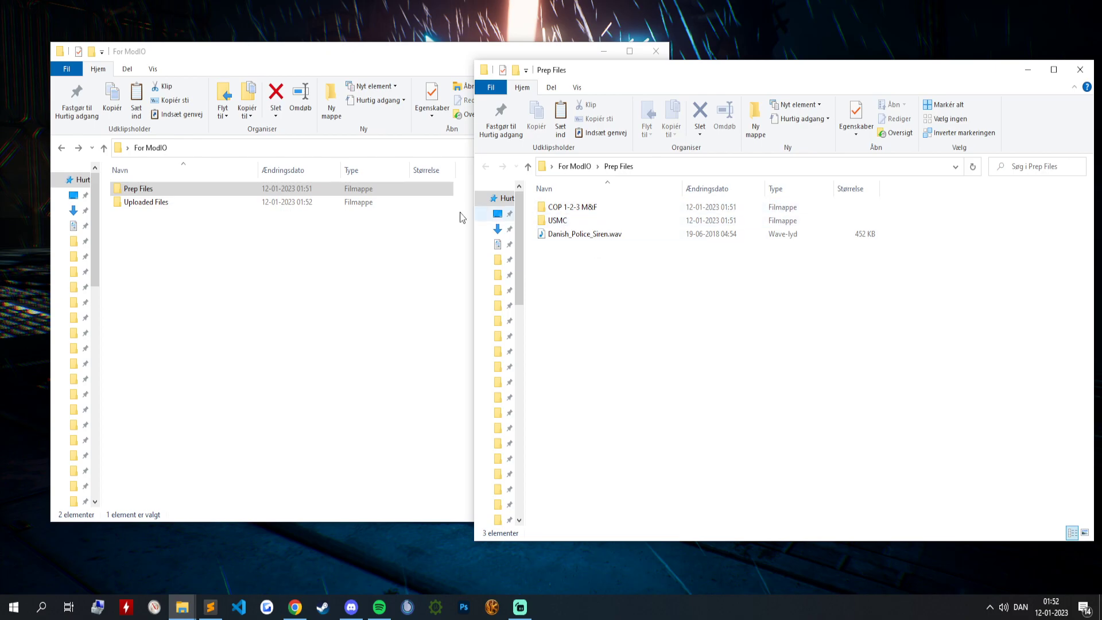
right_click(188, 189)
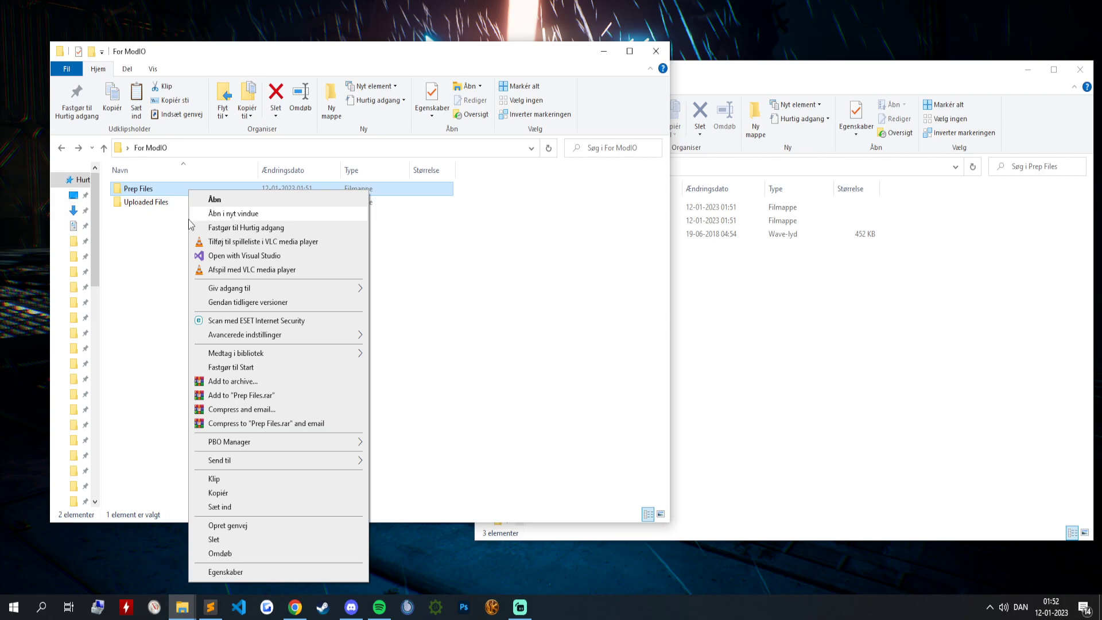
left_click(501, 231)
left_click(767, 294)
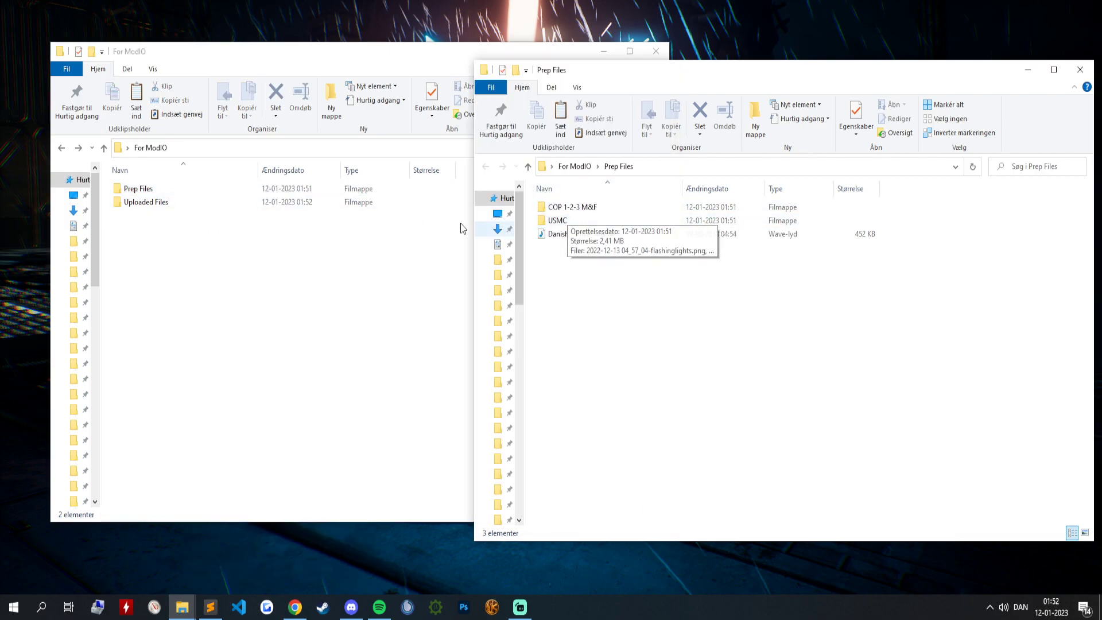
Preview the Vest-1 atlas texture in COP 1-2-3 M&F > Male > 1 MTP, then close the viewer.
double_click(585, 205)
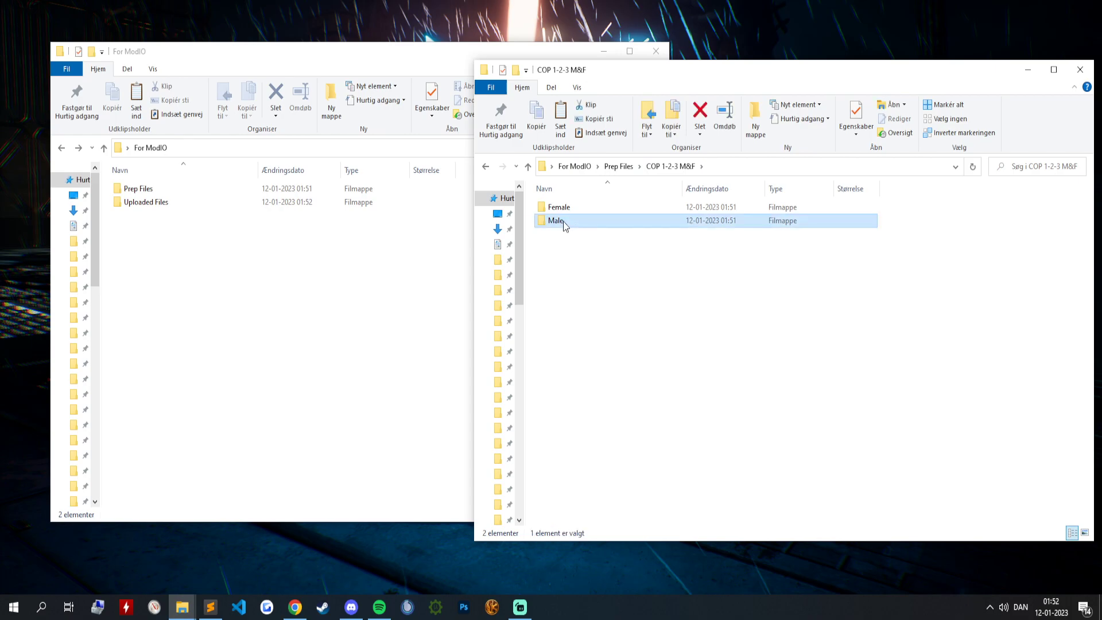
double_click(565, 222)
double_click(576, 213)
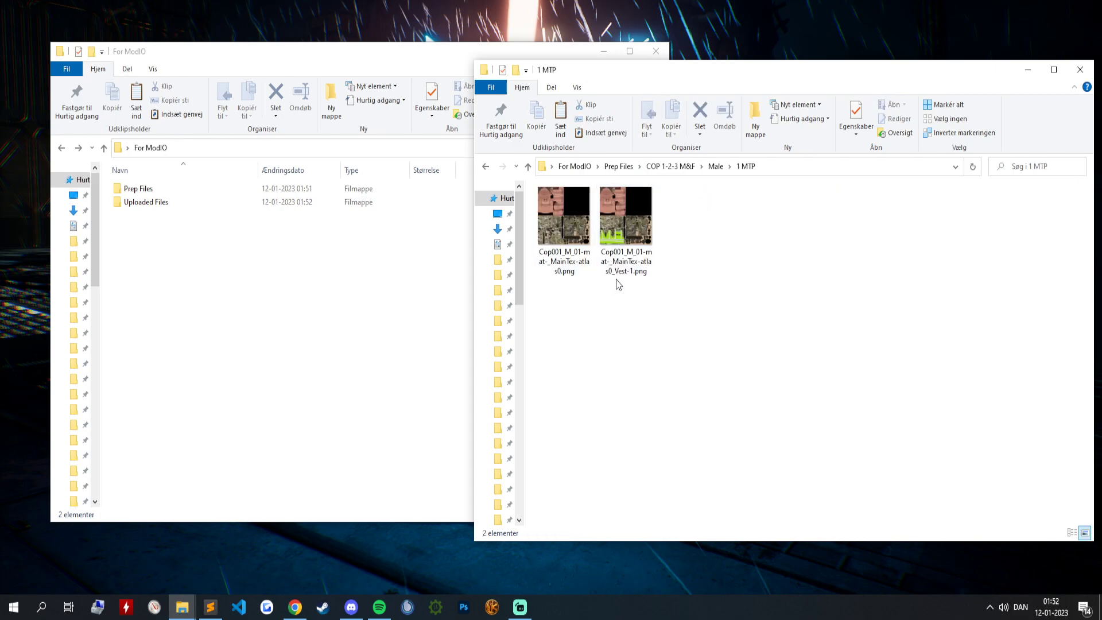
double_click(621, 222)
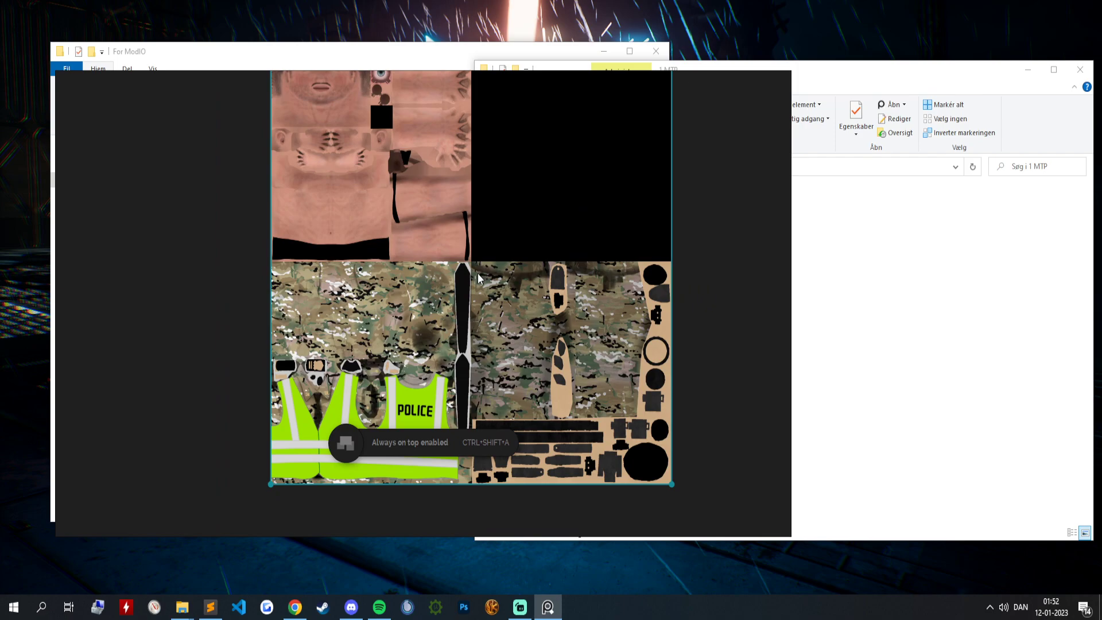
mouse_move(432, 220)
left_mouse_down()
mouse_move(401, 267)
mouse_move(443, 208)
left_mouse_up()
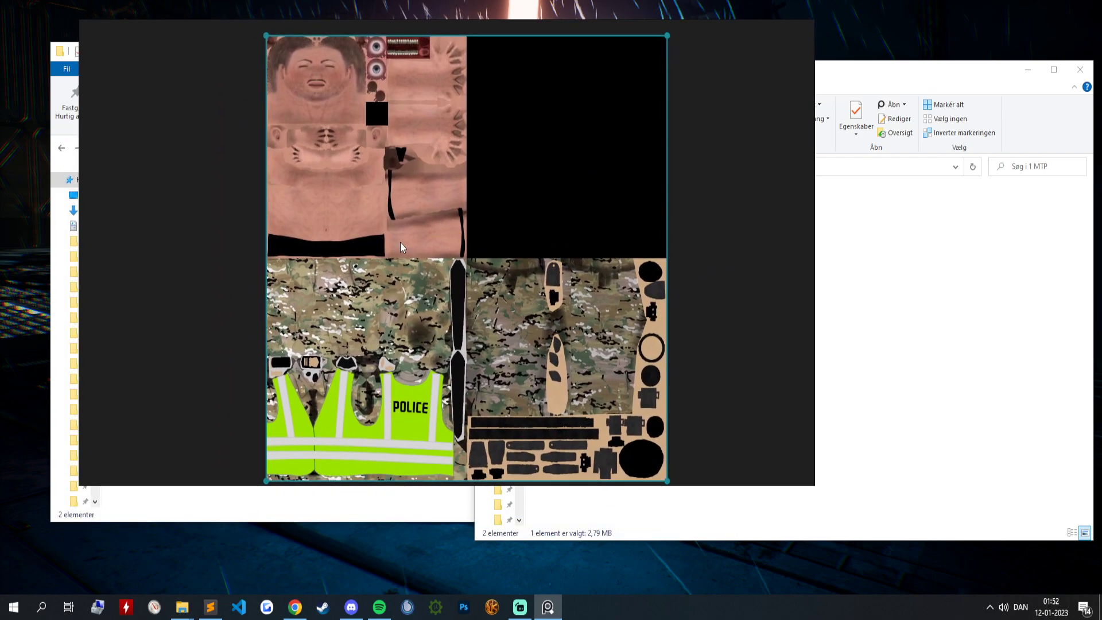
right_click(410, 220)
left_click(430, 476)
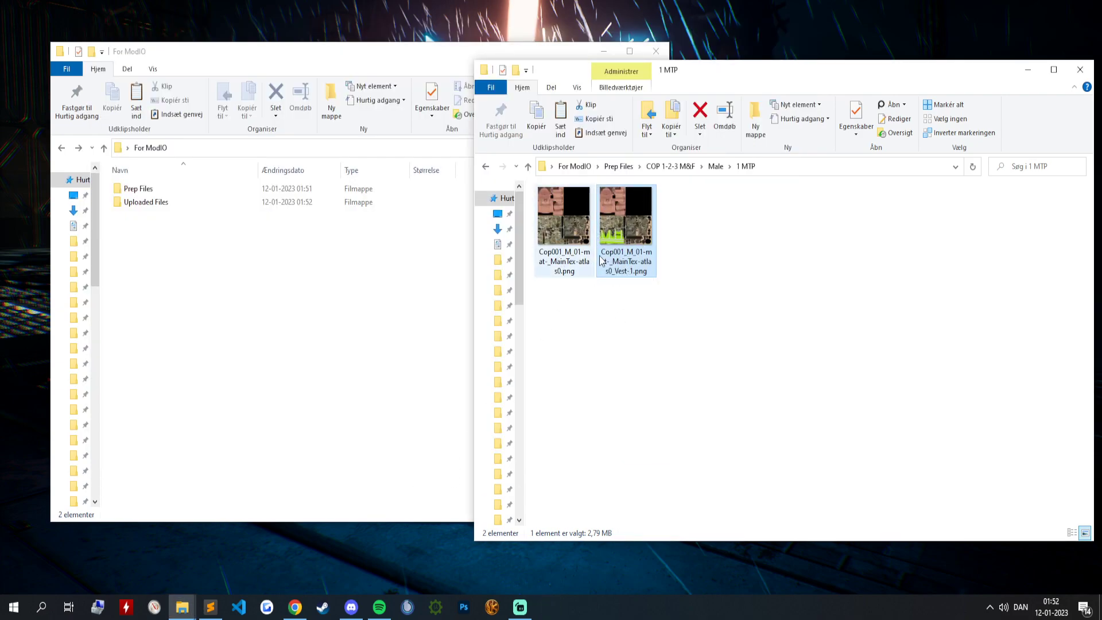
Paste the plain MTP atlas texture into Uploaded Files > Modding Tutorial.
left_click(567, 247)
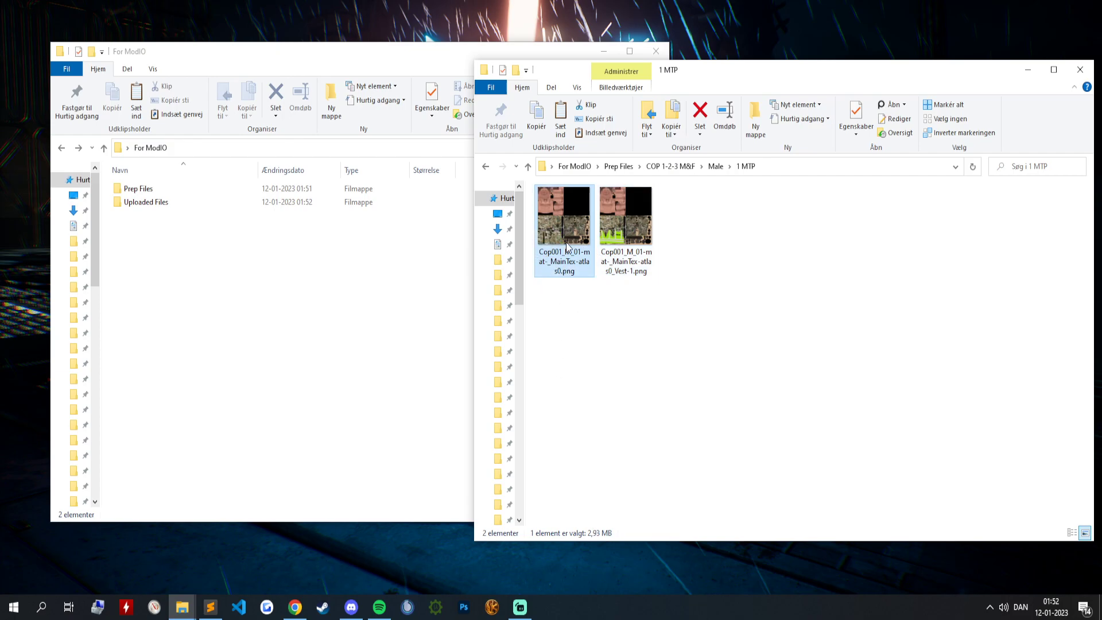
double_click(163, 203)
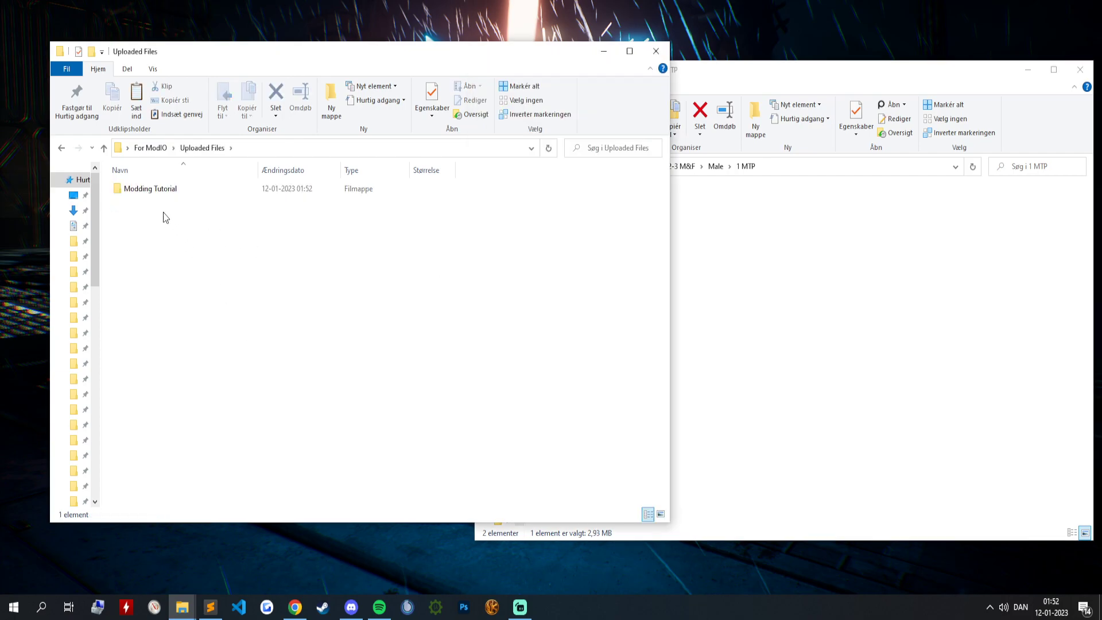
double_click(152, 191)
key("ctrl+v")
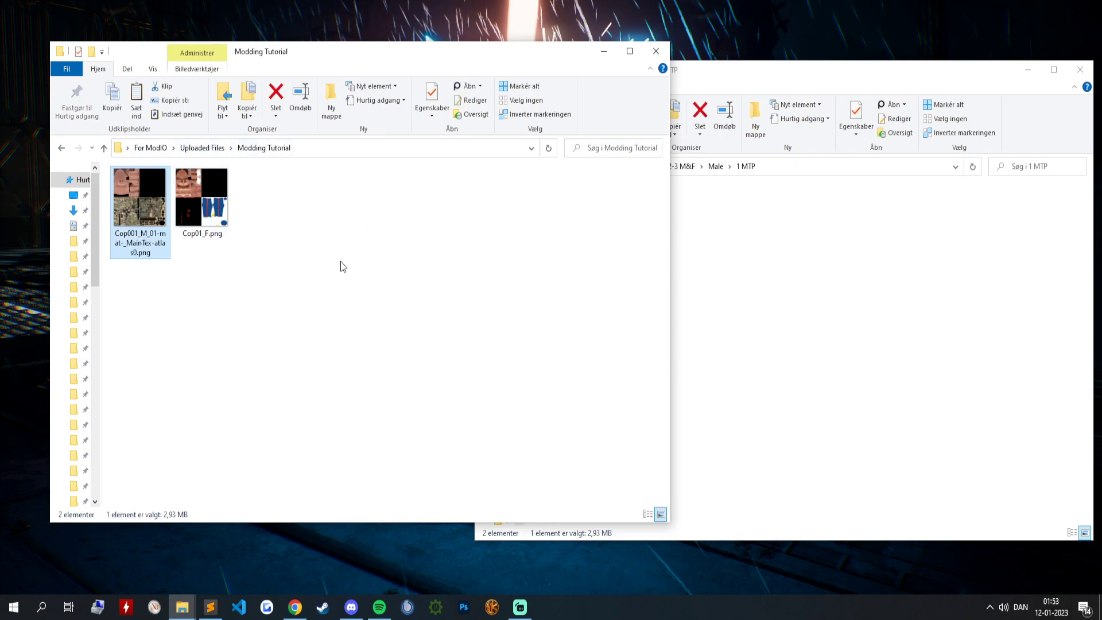
left_click(804, 230)
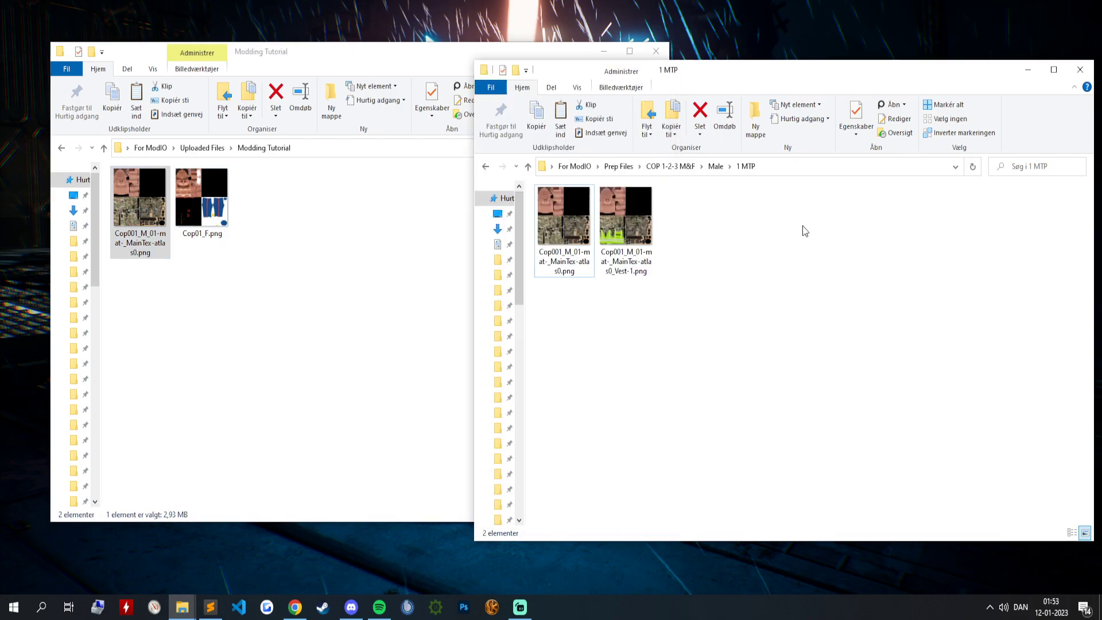
left_click(716, 166)
left_click(670, 166)
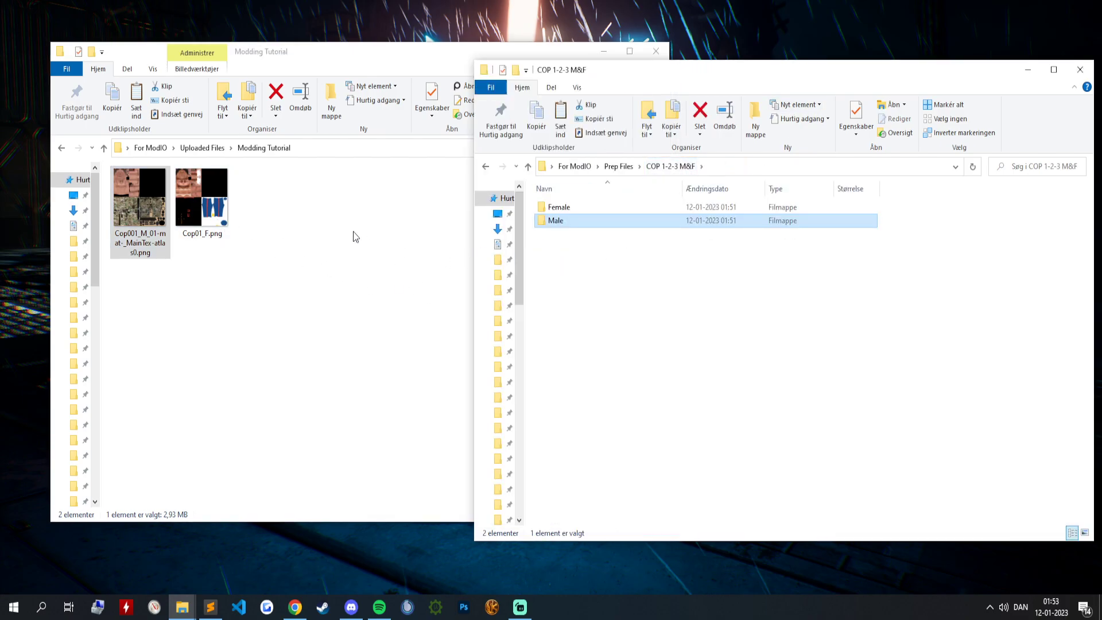
Copy Danish_Police_Siren.wav from Prep Files into the Modding Tutorial folder.
left_click(202, 149)
left_click(150, 147)
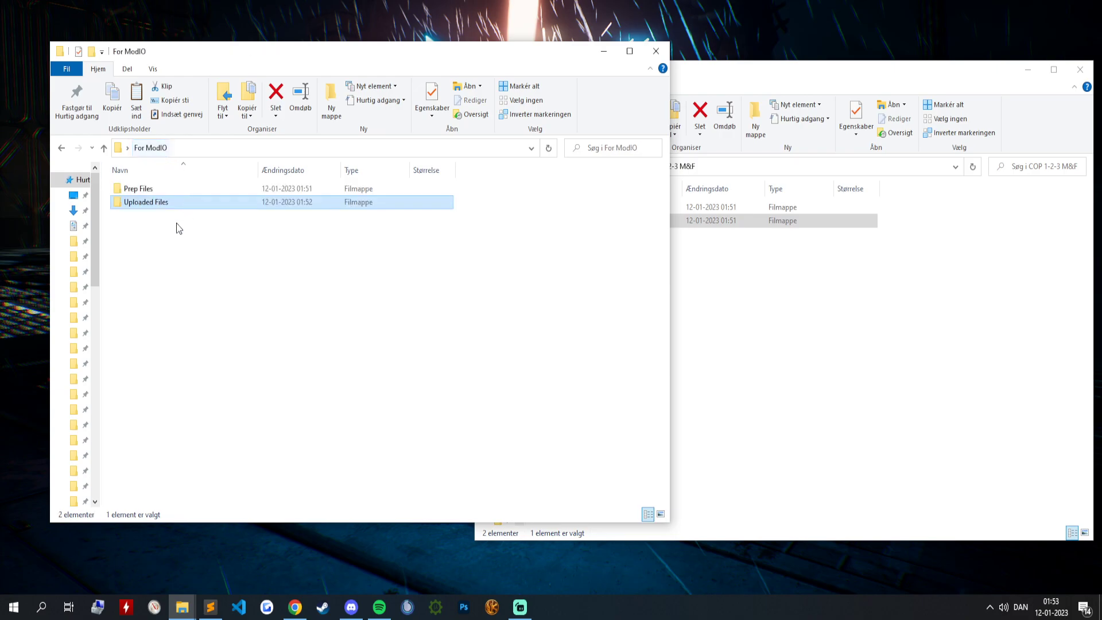
double_click(134, 188)
left_click(155, 216)
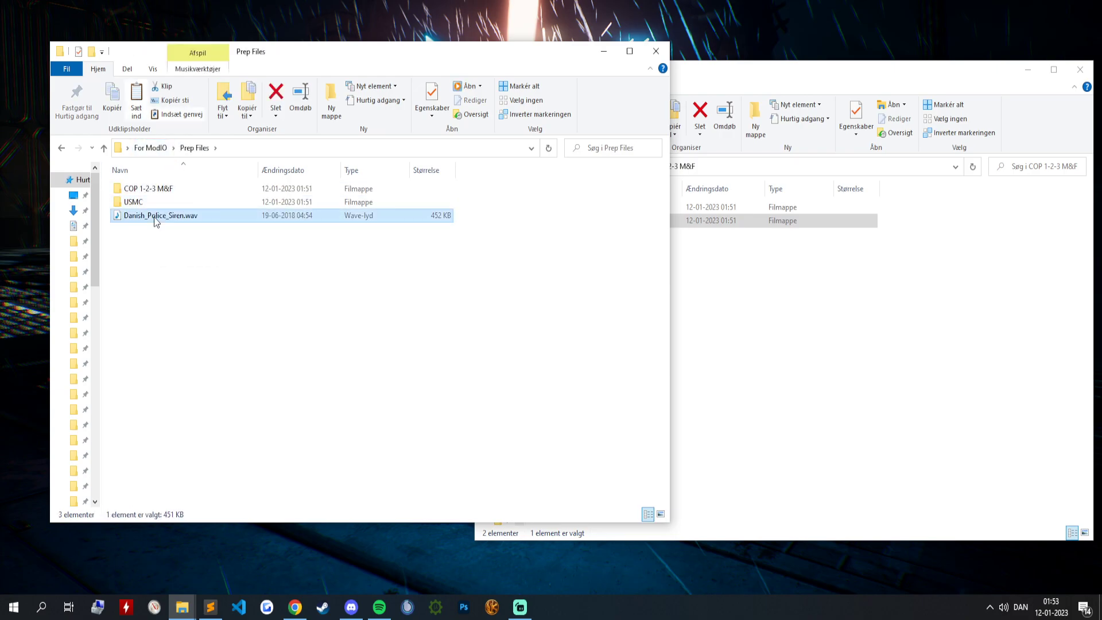
left_click(150, 148)
double_click(163, 202)
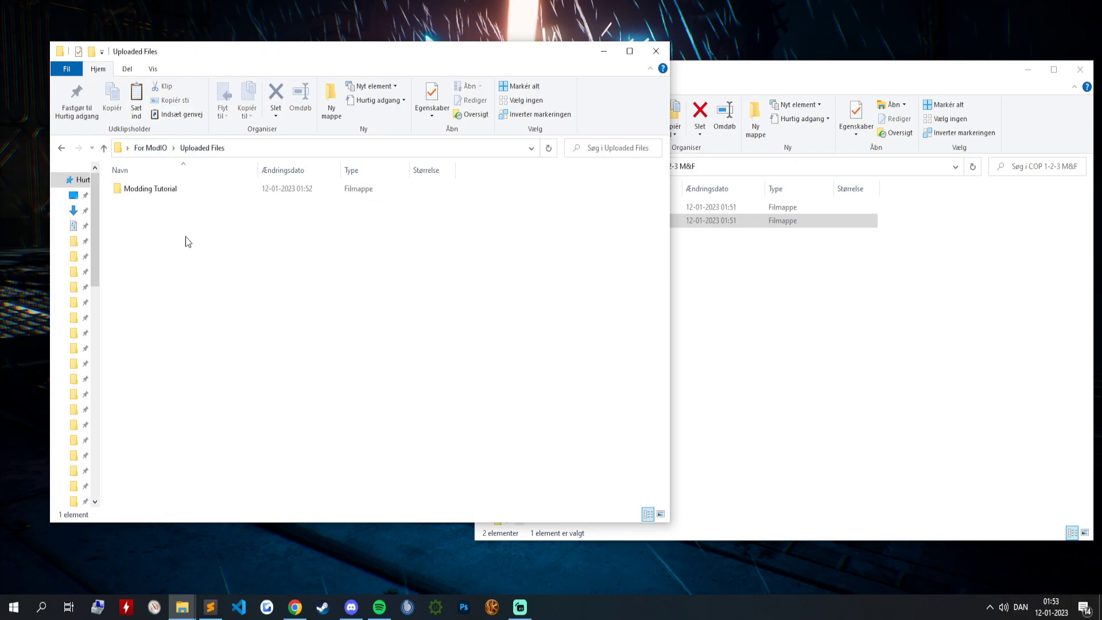
double_click(151, 189)
key("ctrl+v")
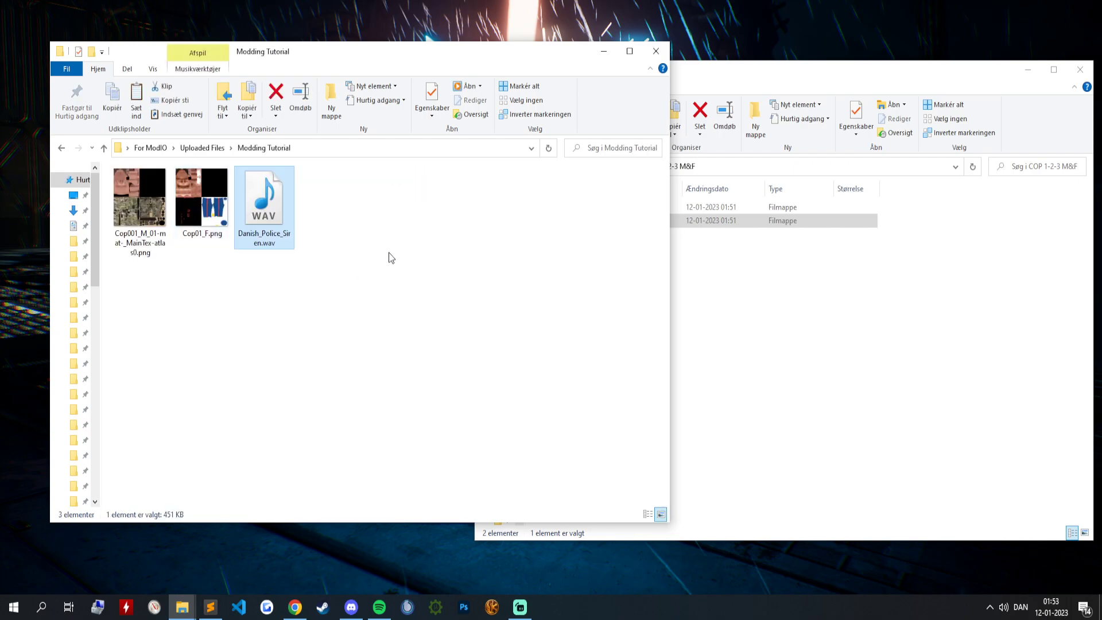
Browse the USMC and COP 1-2-3 M&F folders in Prep Files, then return to For ModIO.
left_click(785, 291)
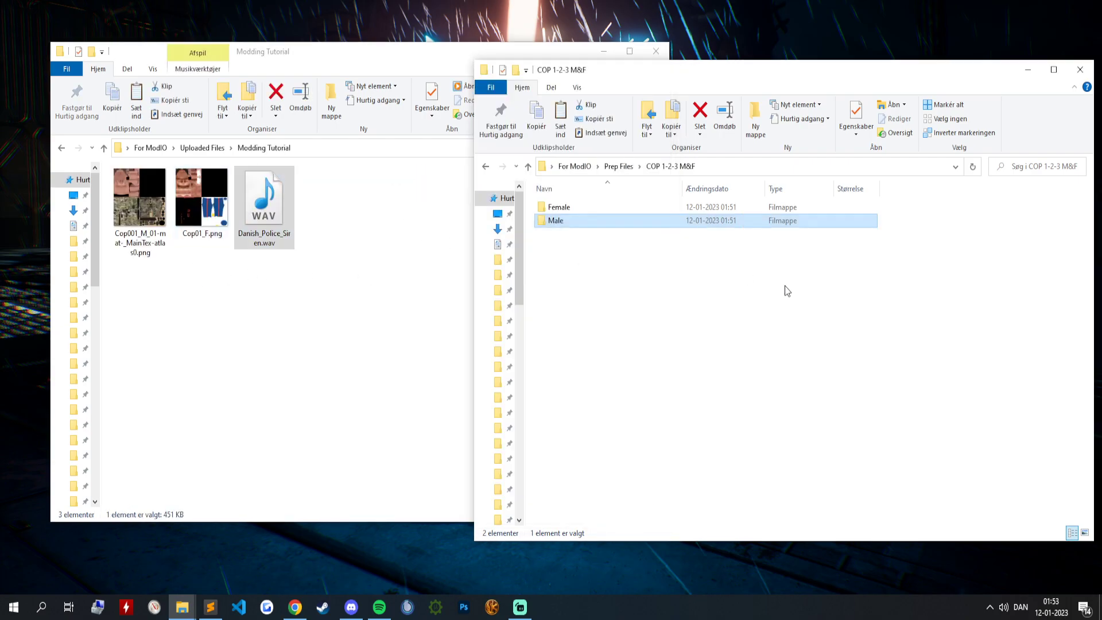
left_click(625, 167)
double_click(595, 222)
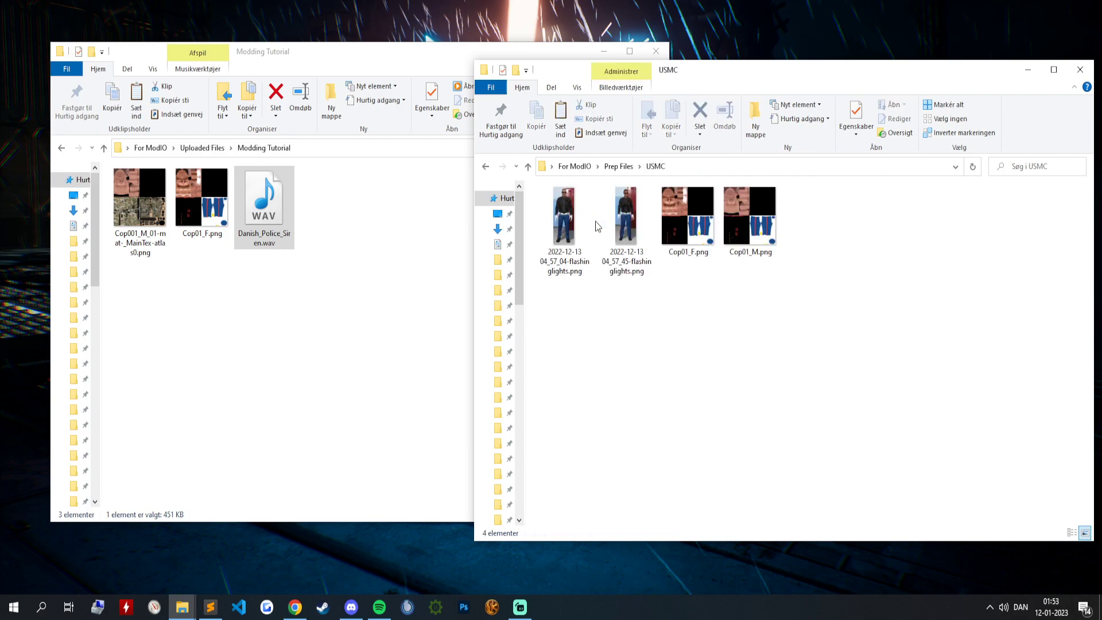
left_click(618, 166)
double_click(606, 205)
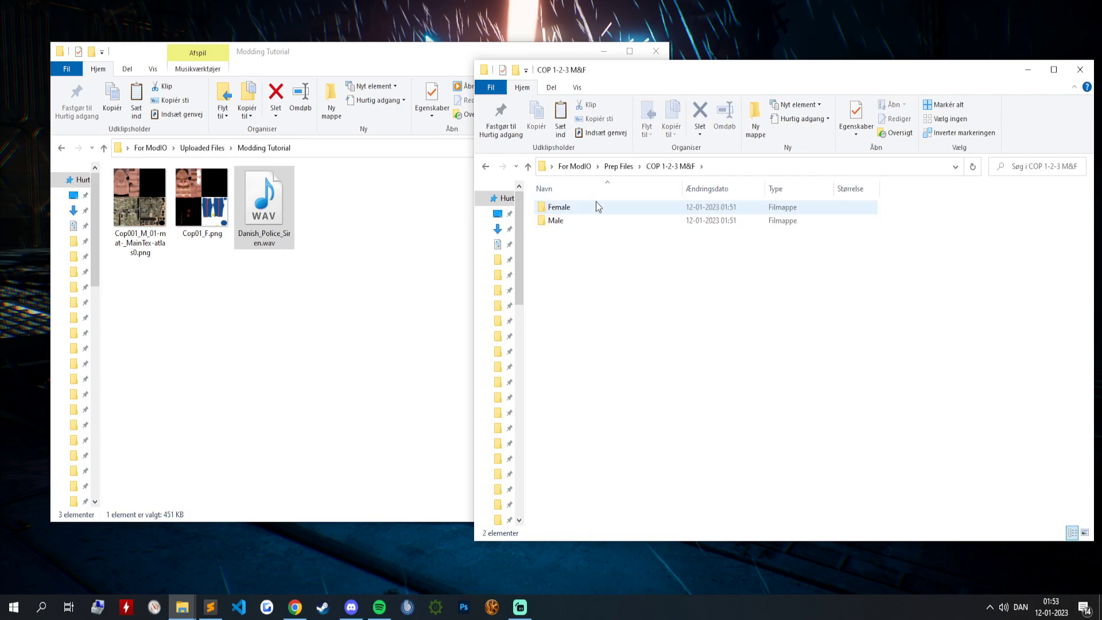
left_click(616, 167)
left_click(584, 167)
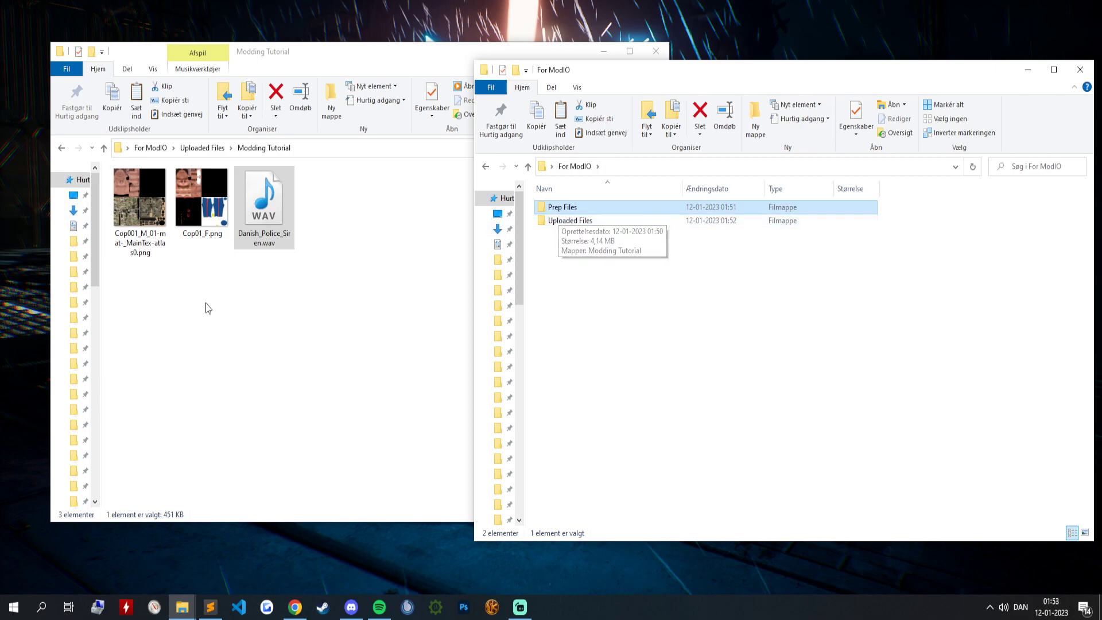
Copy the white coloured police car PNG from Preparations > Textures > Danish Emergency Services v1 > Police into Modding Tutorial.
left_click(182, 607)
left_click(167, 220)
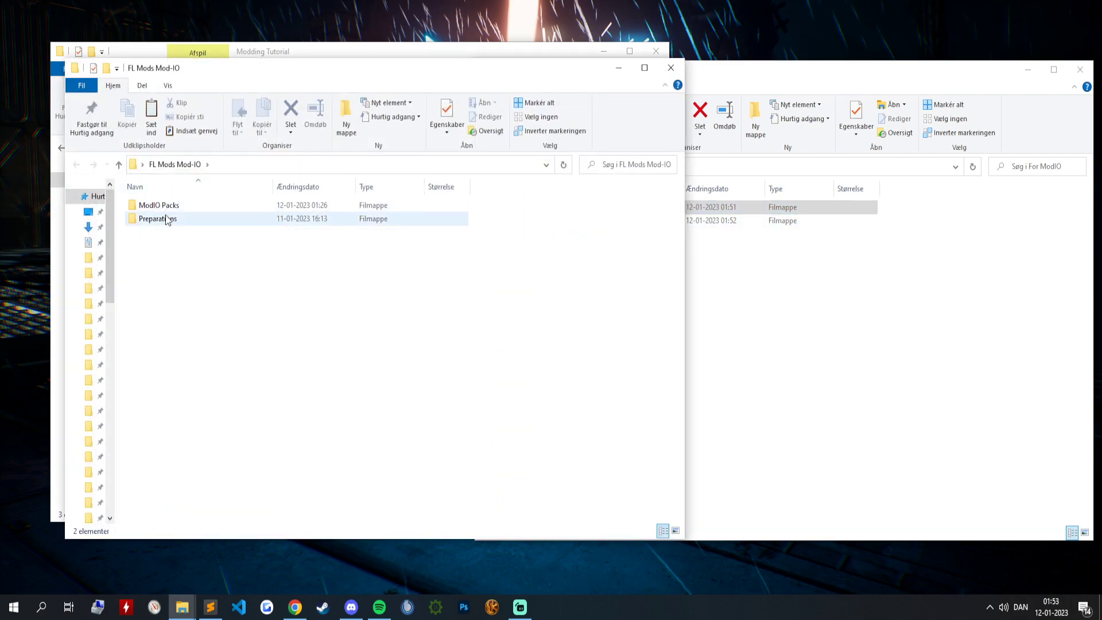
left_click_drag(266, 69, 367, 78)
double_click(259, 229)
double_click(265, 229)
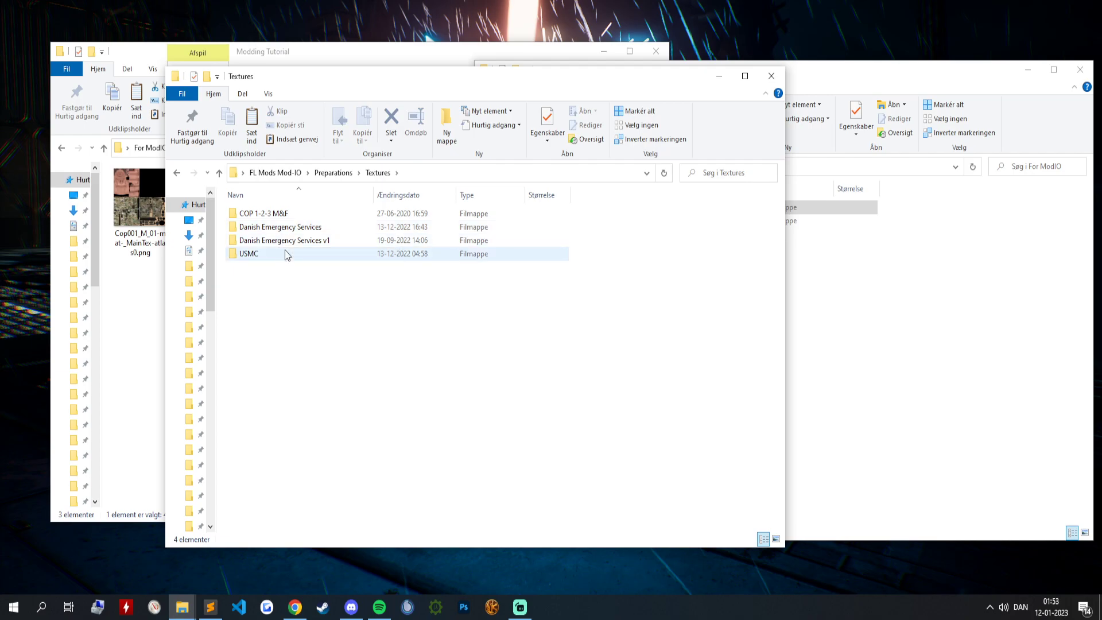
left_click(290, 242)
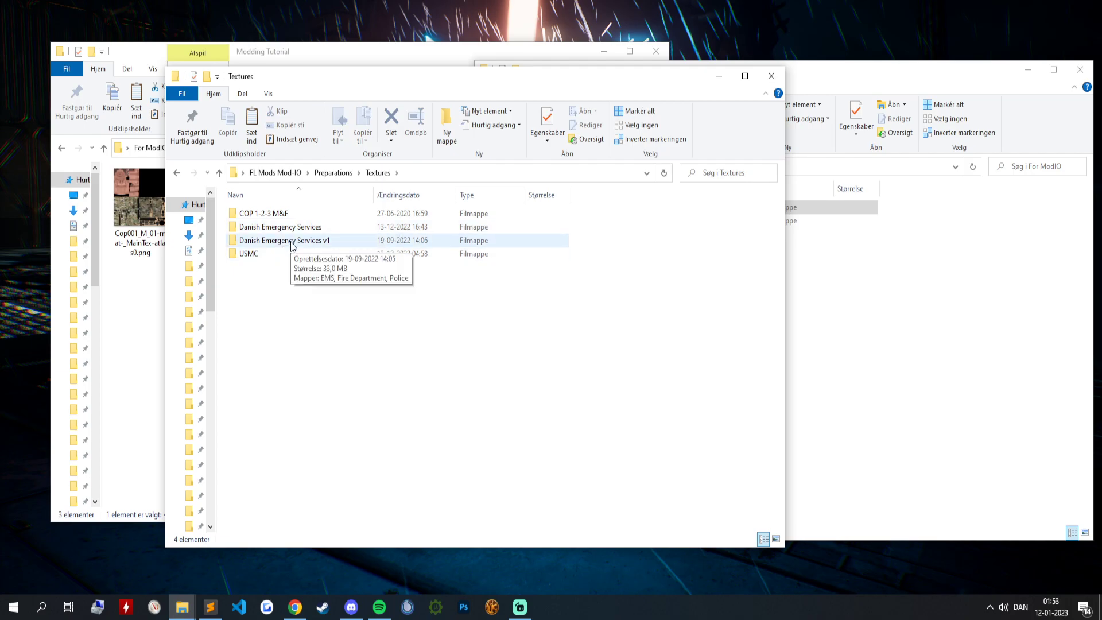
double_click(290, 241)
double_click(280, 243)
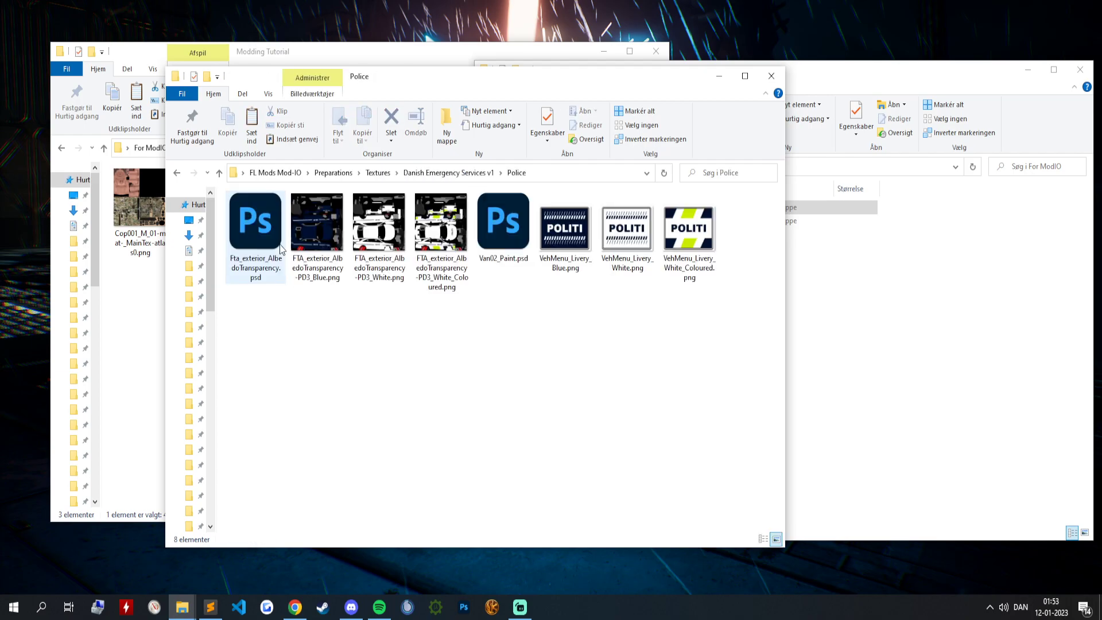
left_click_drag(423, 75, 668, 76)
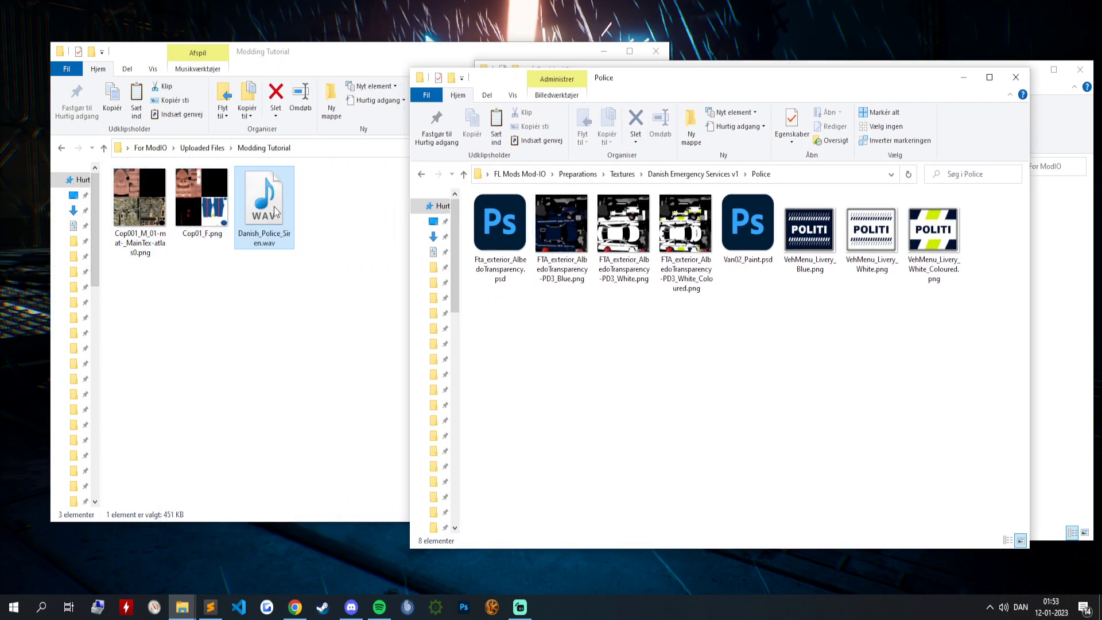
left_click(668, 260)
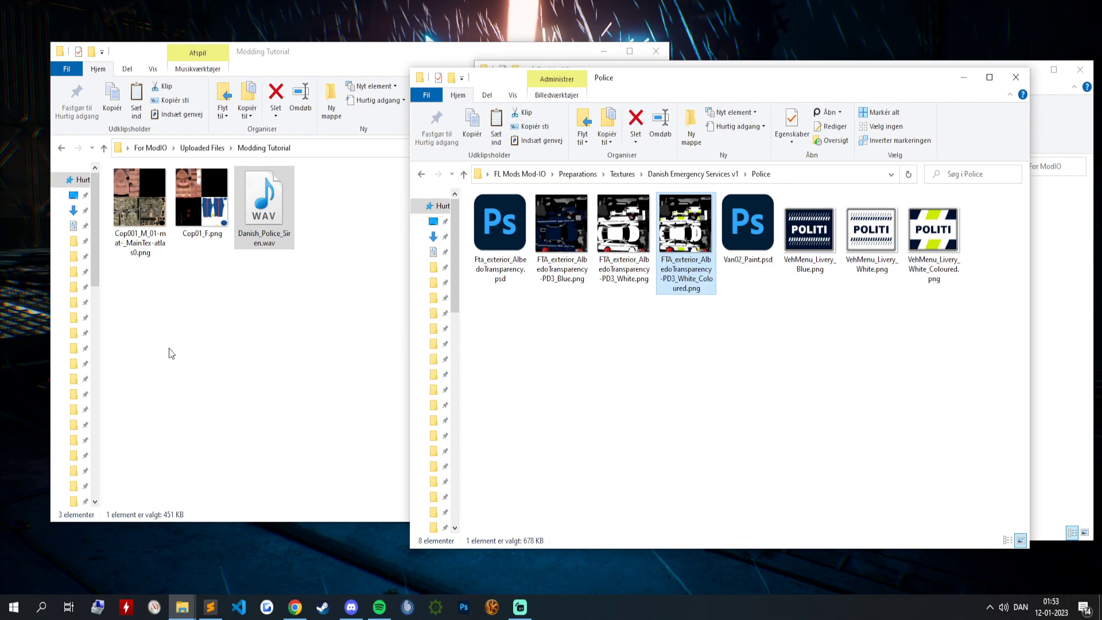
left_click(187, 322)
key("ctrl+v")
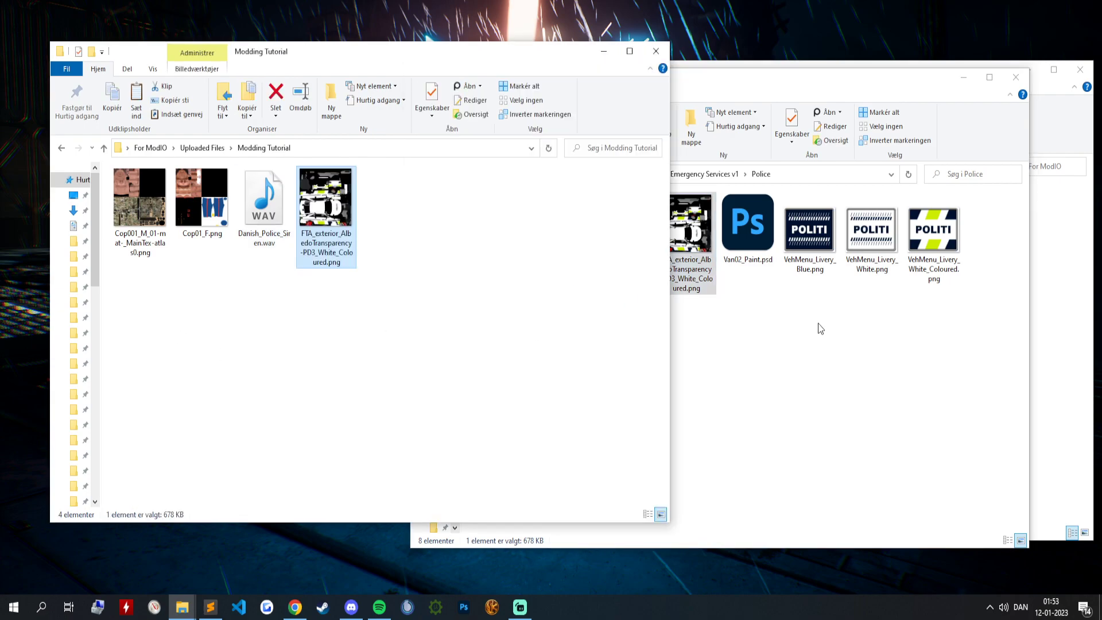
Close the Textures and For ModIO windows, leaving only Modding Tutorial centred on screen.
left_click(818, 323)
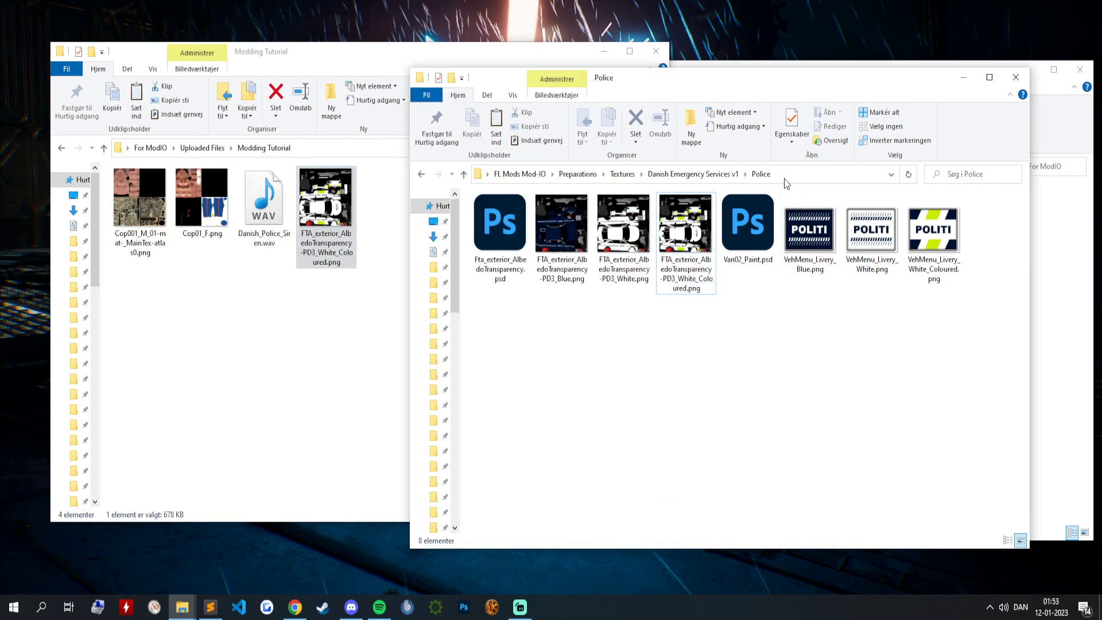
left_click(620, 175)
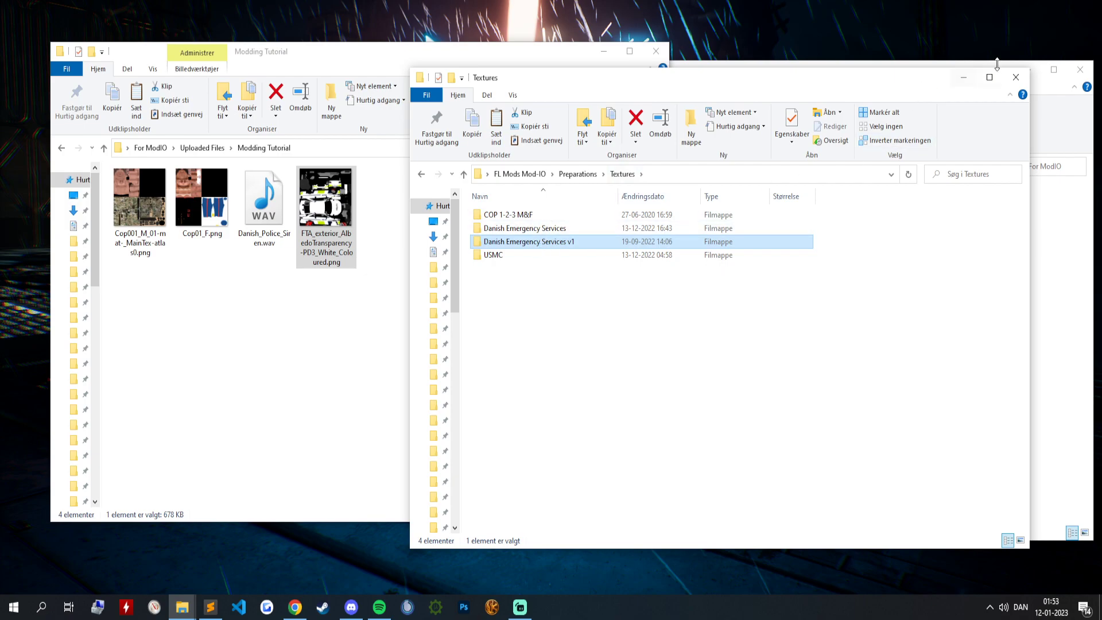
left_click(1015, 77)
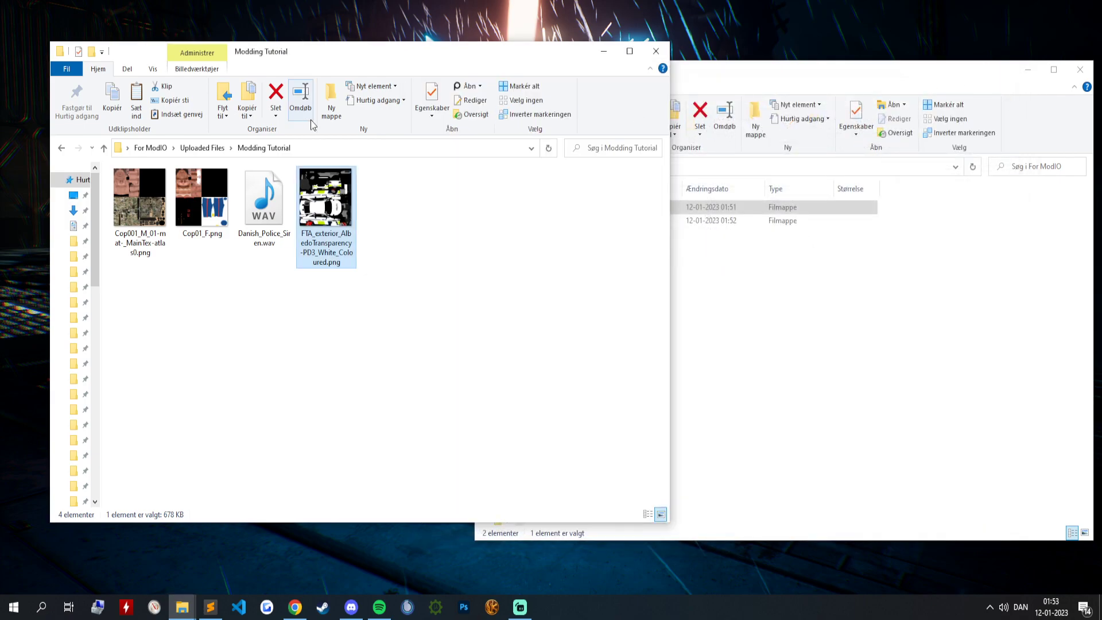
left_click(841, 273)
left_click_drag(699, 80, 590, 86)
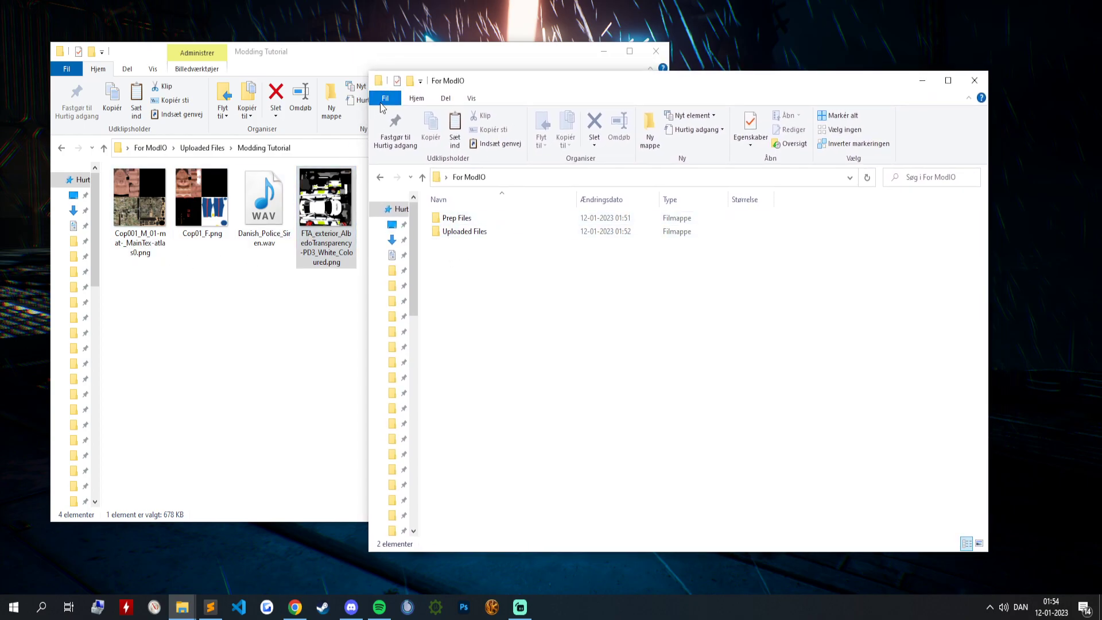
left_click_drag(404, 55, 398, 55)
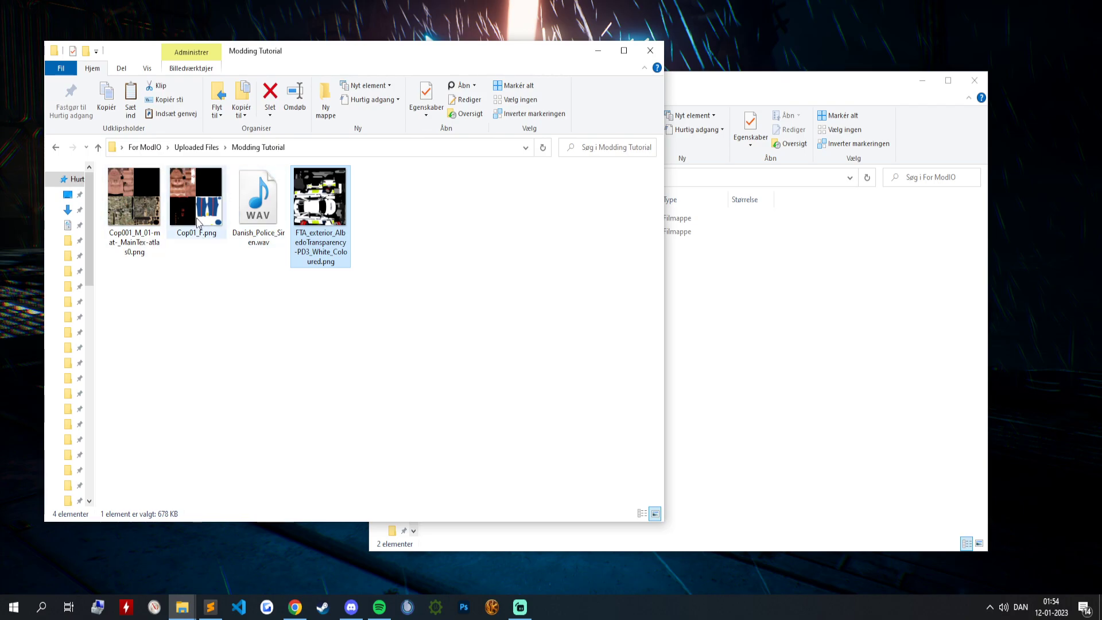
left_click(893, 208)
left_click_drag(837, 94, 820, 79)
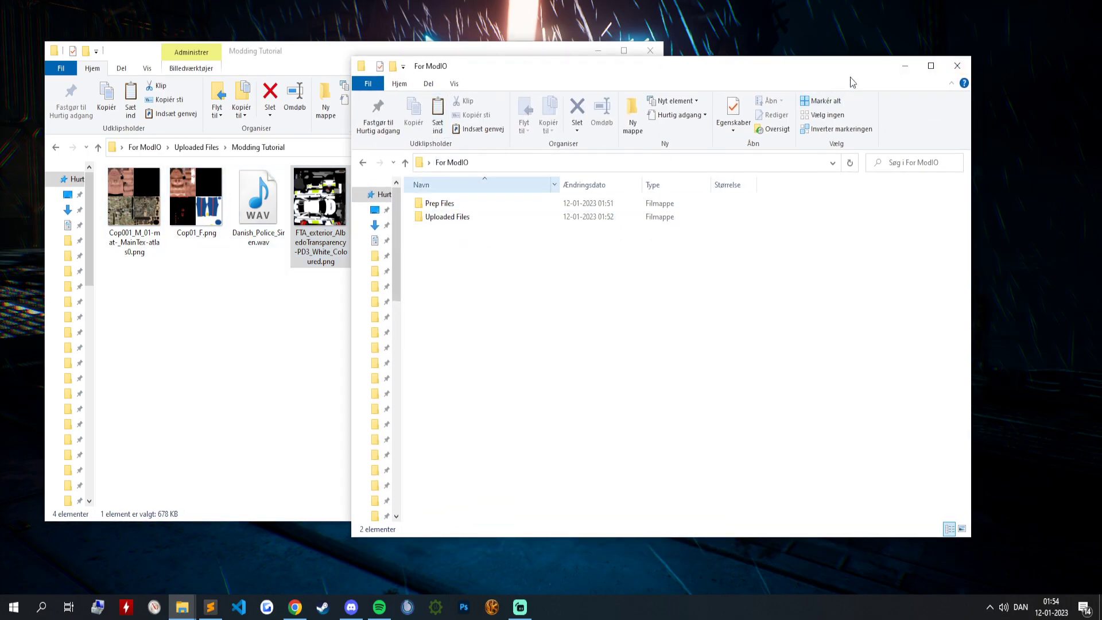
left_click(957, 65)
left_click_drag(397, 59, 621, 60)
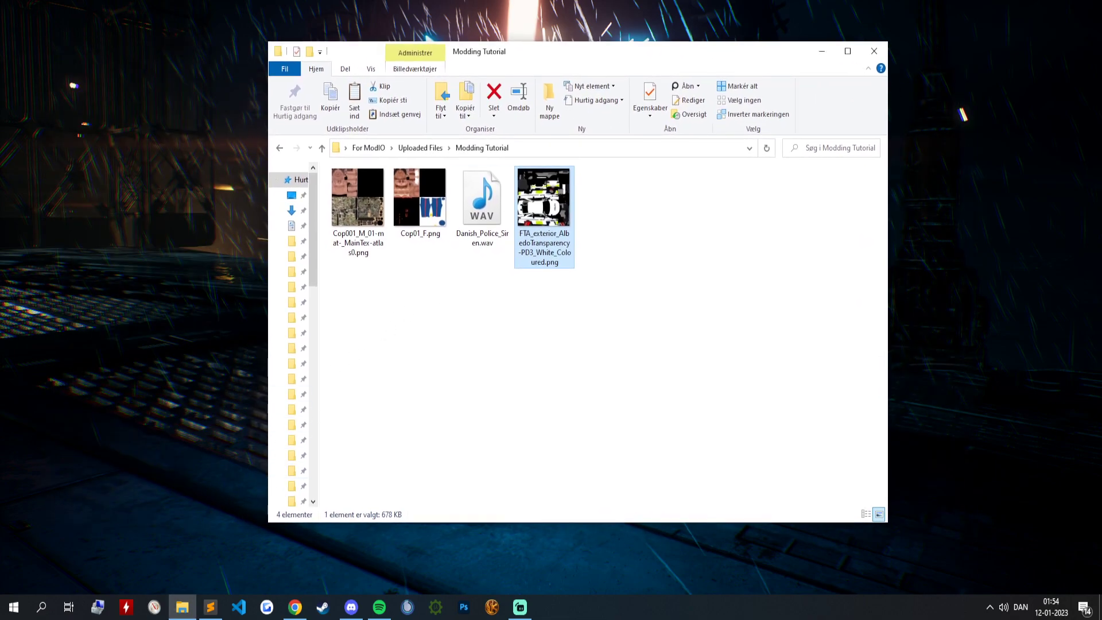
Search mod.io's games list for 'Flashing' and open the Flashing Lights mods page (434 mods).
key("alt+Tab")
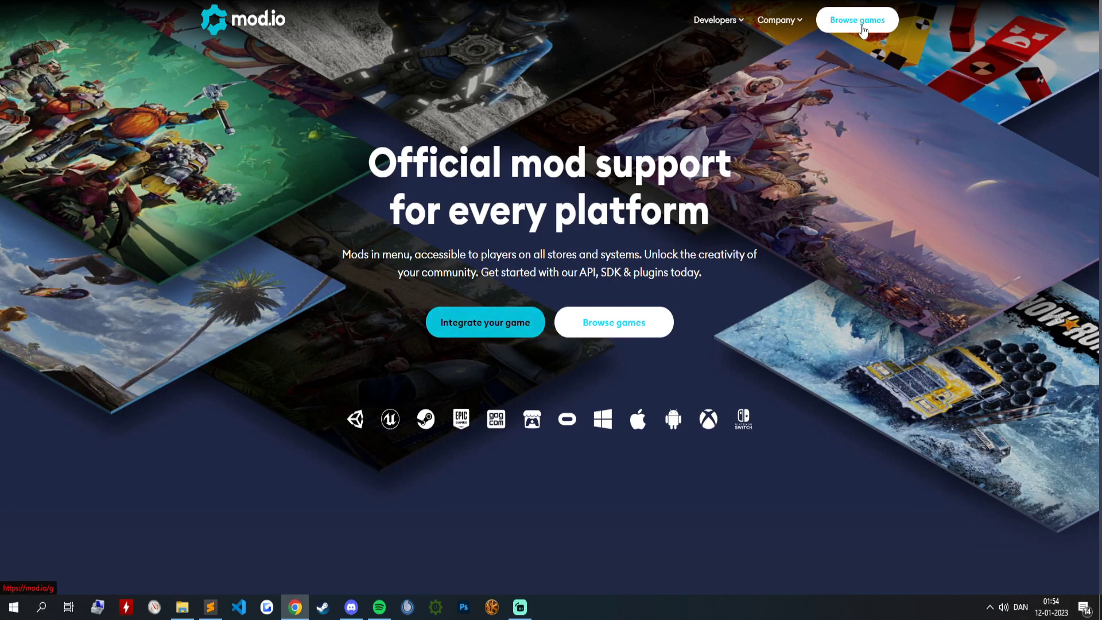
left_click_drag(600, 324, 601, 343)
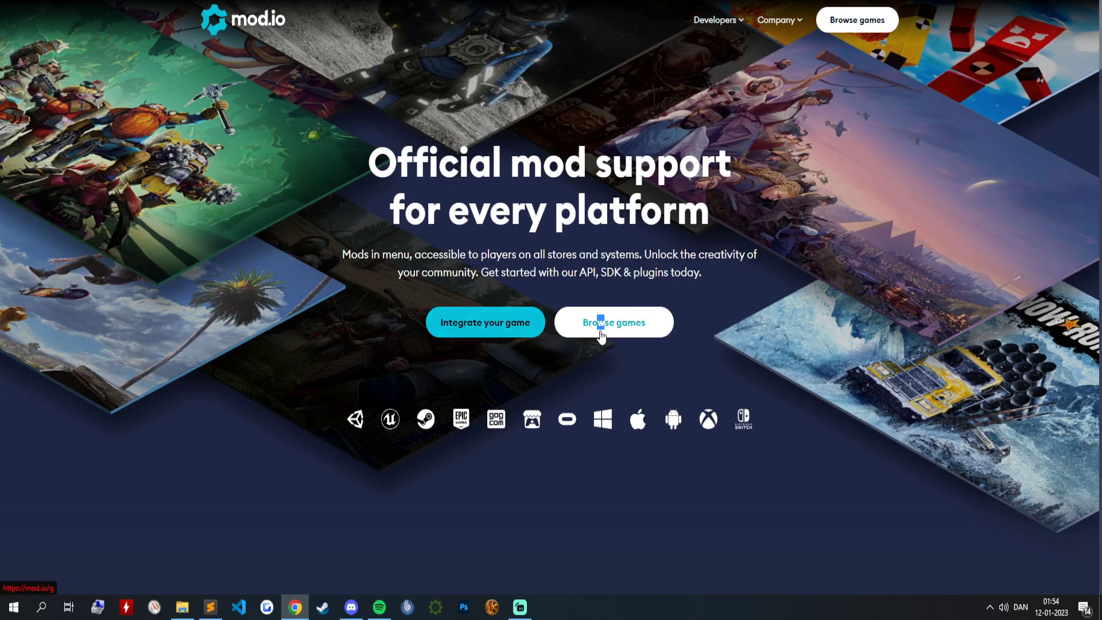
left_click(627, 323)
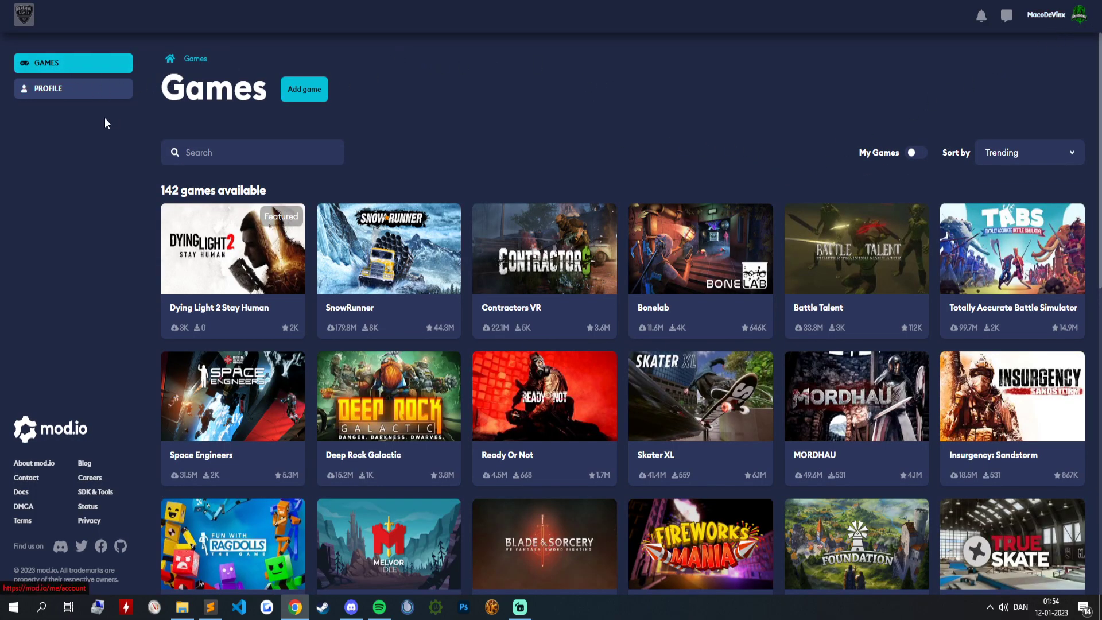
left_click(233, 155)
type("Flashing")
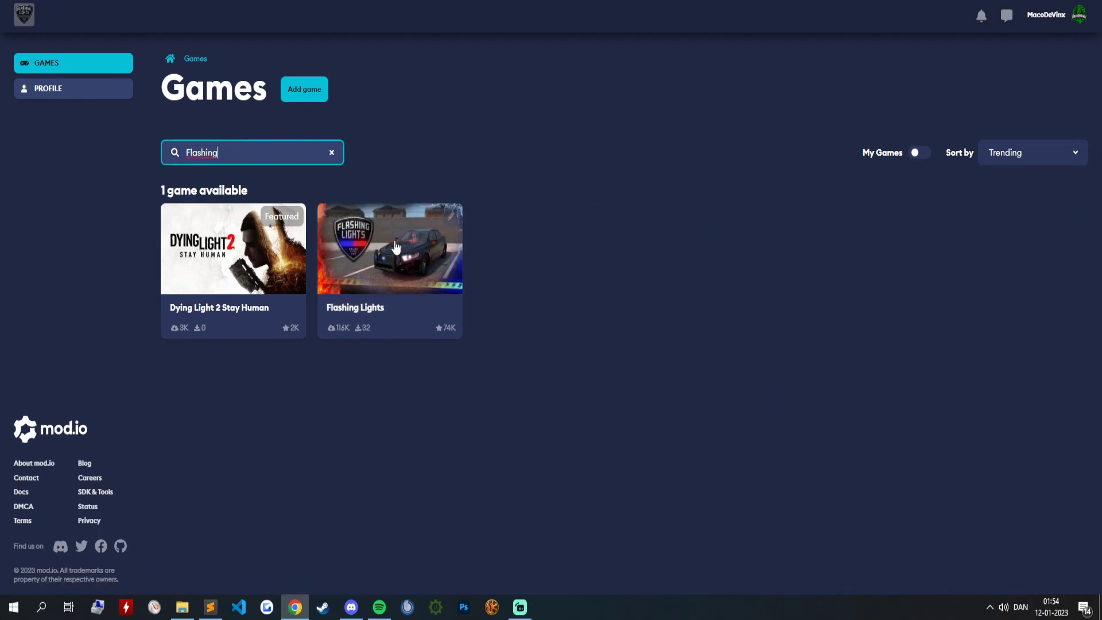
left_click(385, 241)
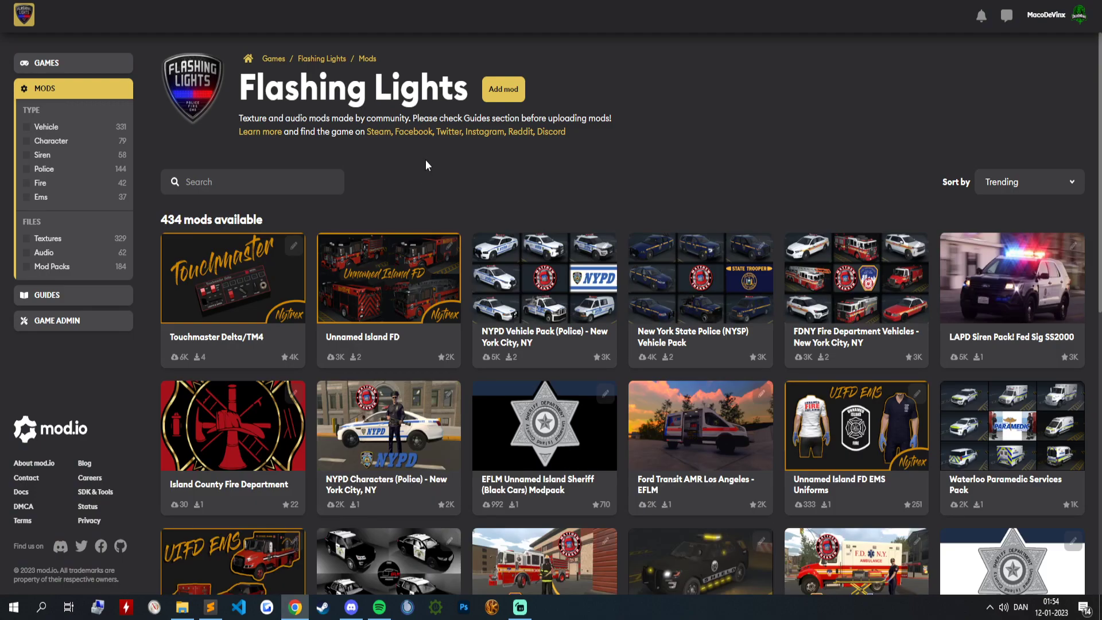
scroll(450, 150, "down", 15)
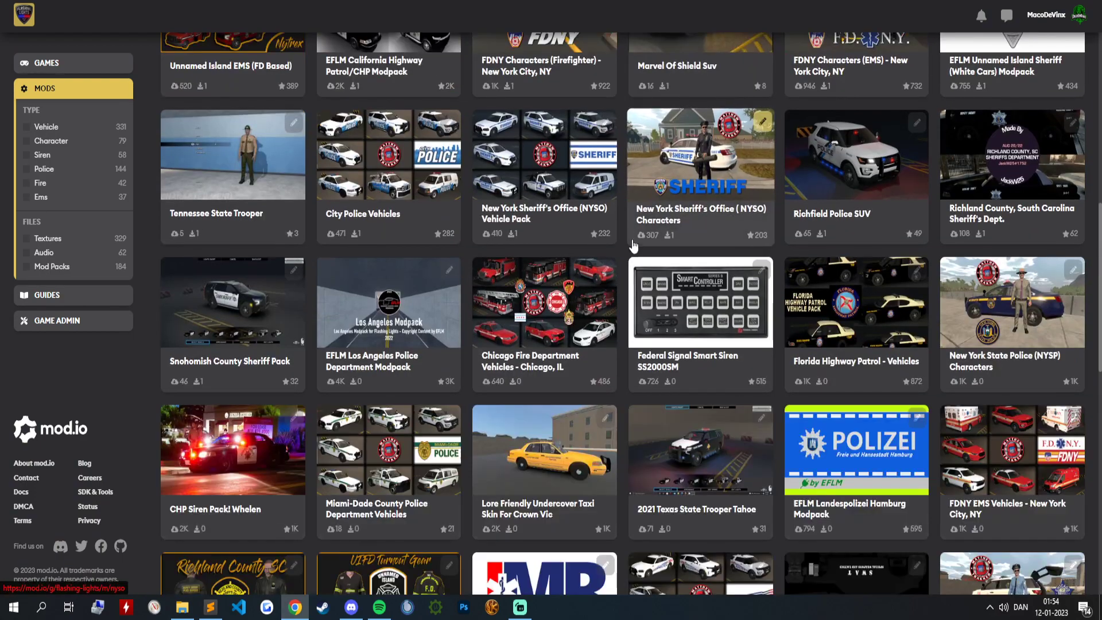
scroll(610, 156, "up", 15)
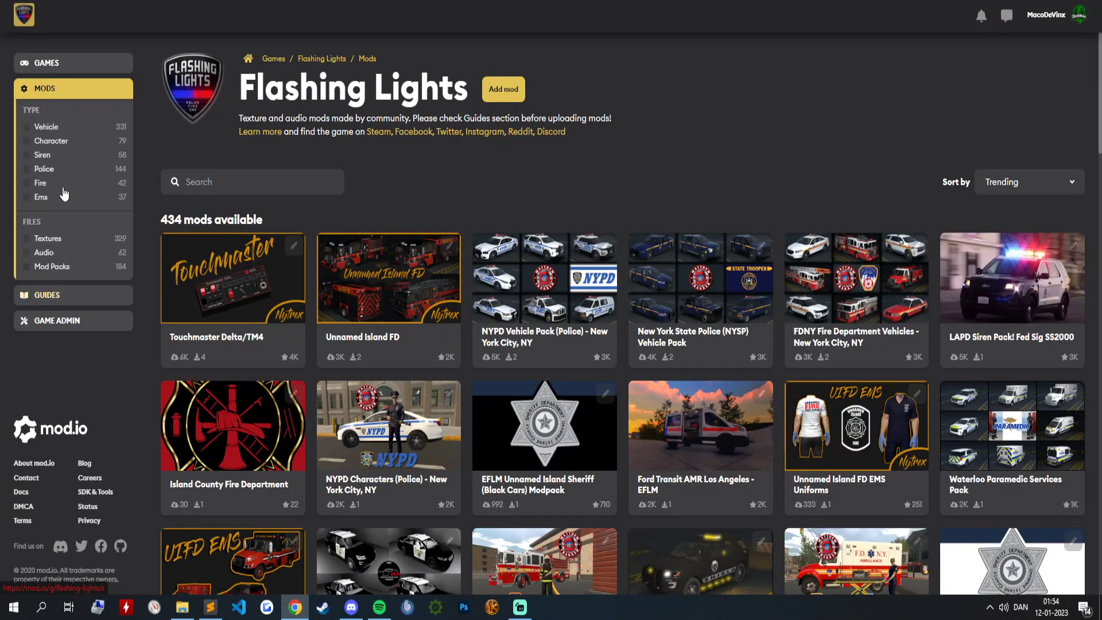
Open the Model Tag Names guide and pick out vehicle tags FTA, VIC, FEX, CTA and GSV.
left_click(51, 297)
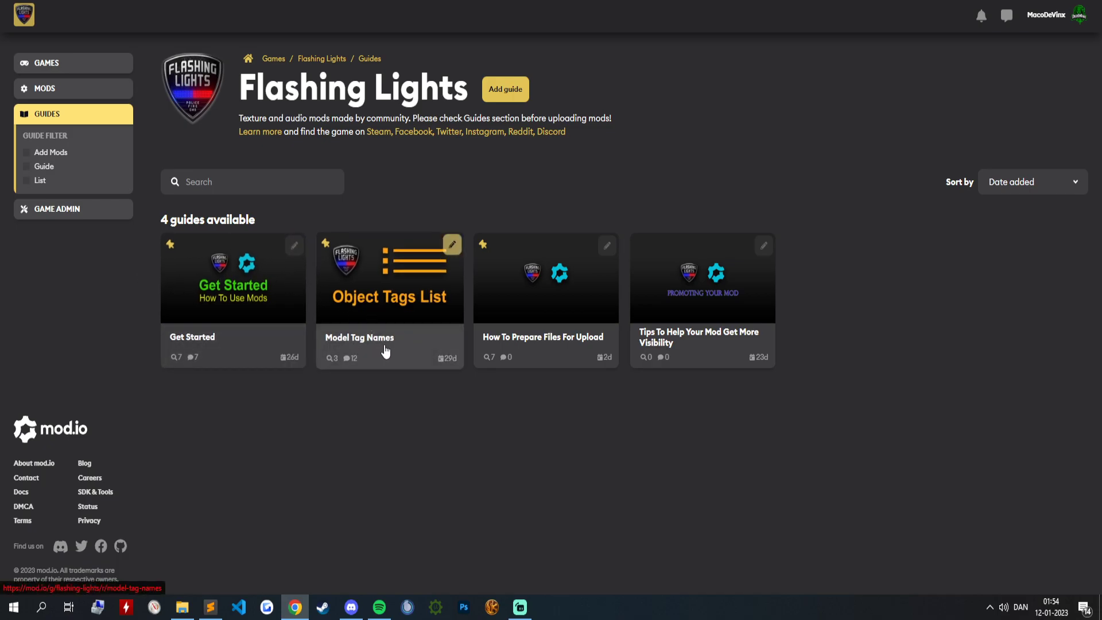
left_click(379, 287)
scroll(424, 295, "down", 11)
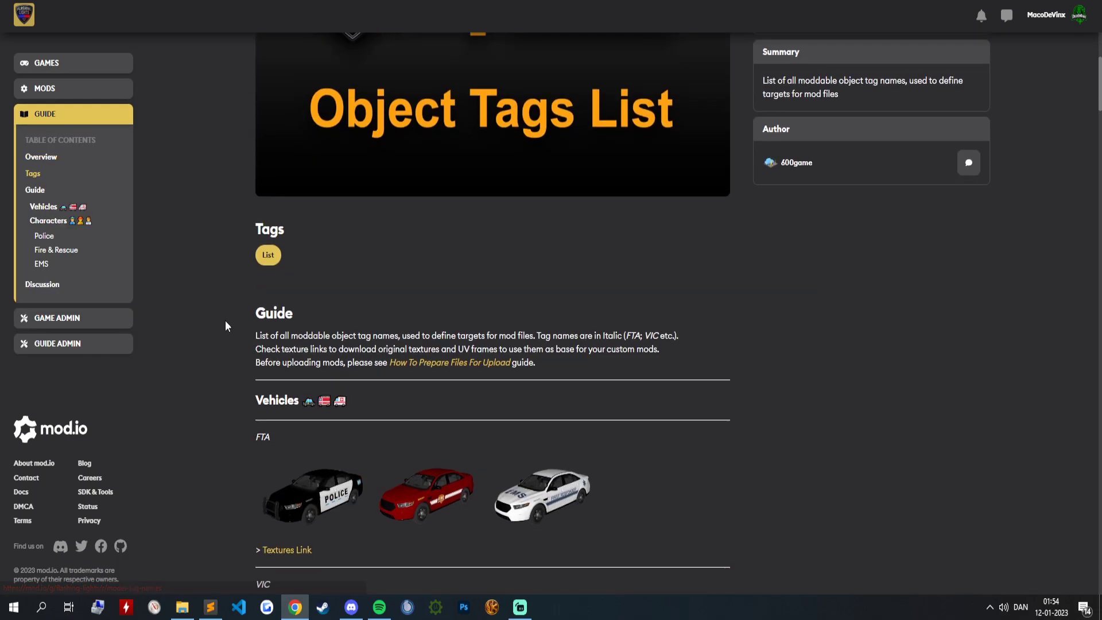
scroll(1061, 184, "down", 2)
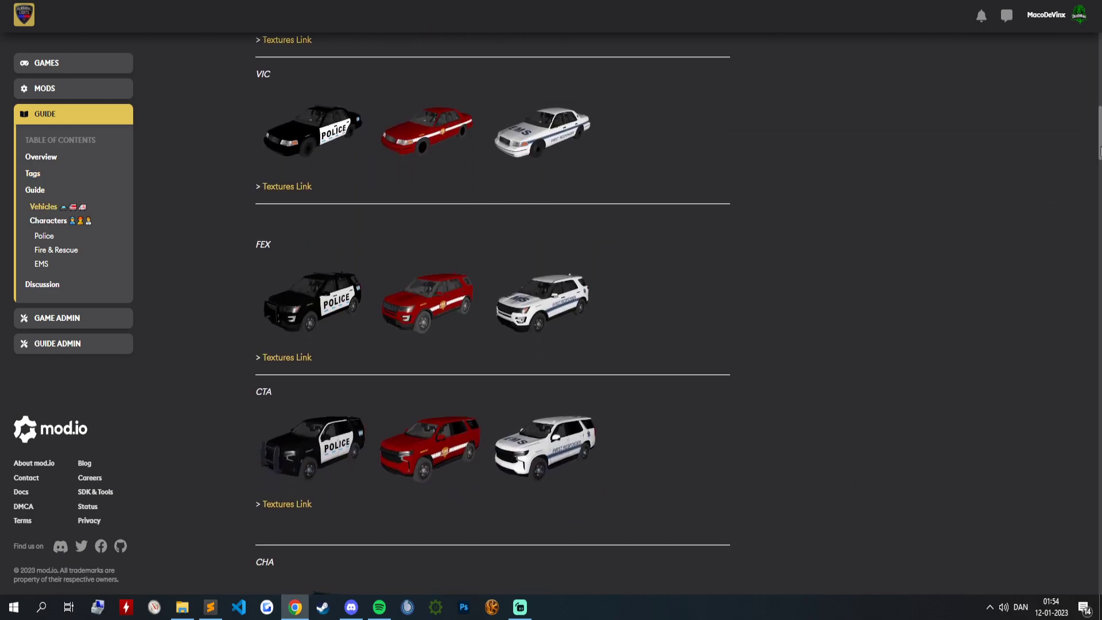
scroll(1100, 151, "up", 5)
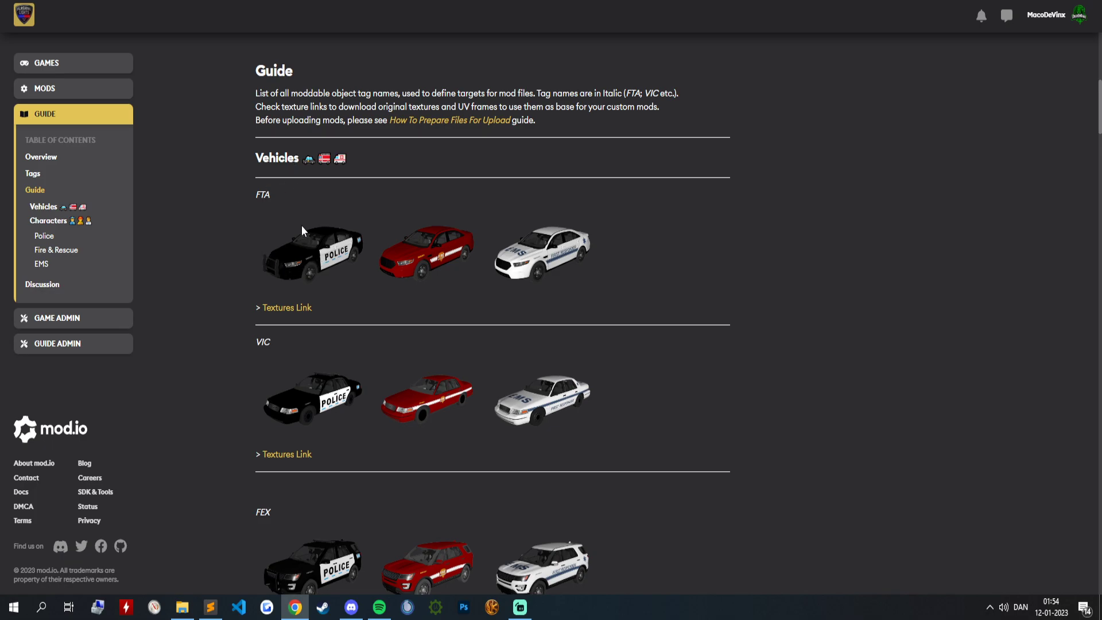
double_click(265, 194)
double_click(263, 343)
scroll(302, 413, "down", 4)
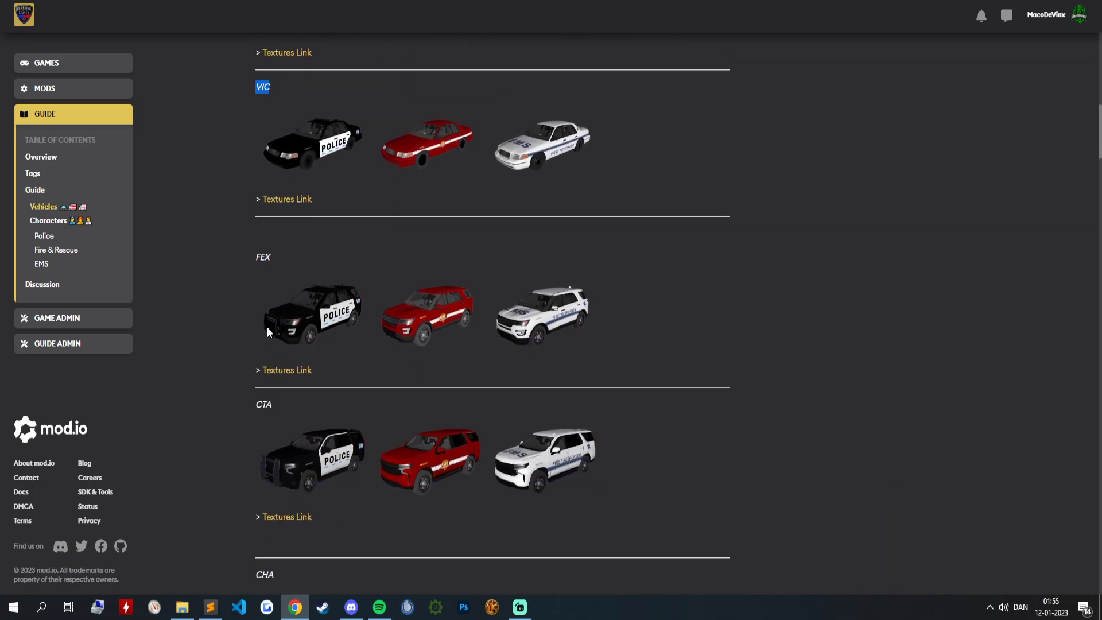
double_click(267, 259)
scroll(292, 418, "down", 1)
double_click(274, 342)
scroll(376, 380, "down", 1)
scroll(413, 322, "down", 4)
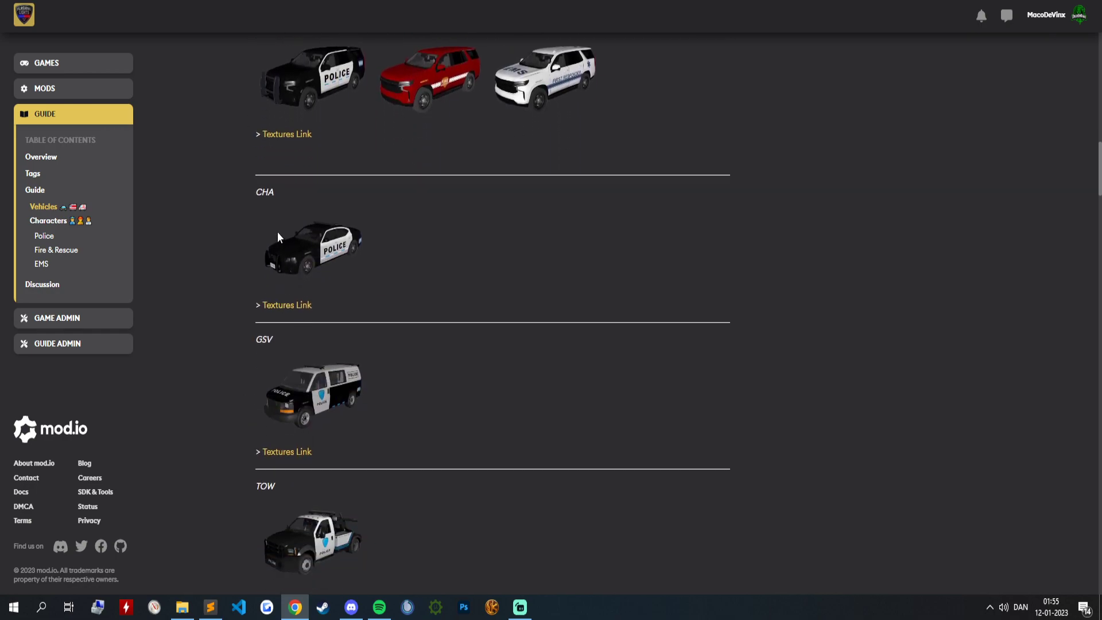
scroll(329, 201, "down", 1)
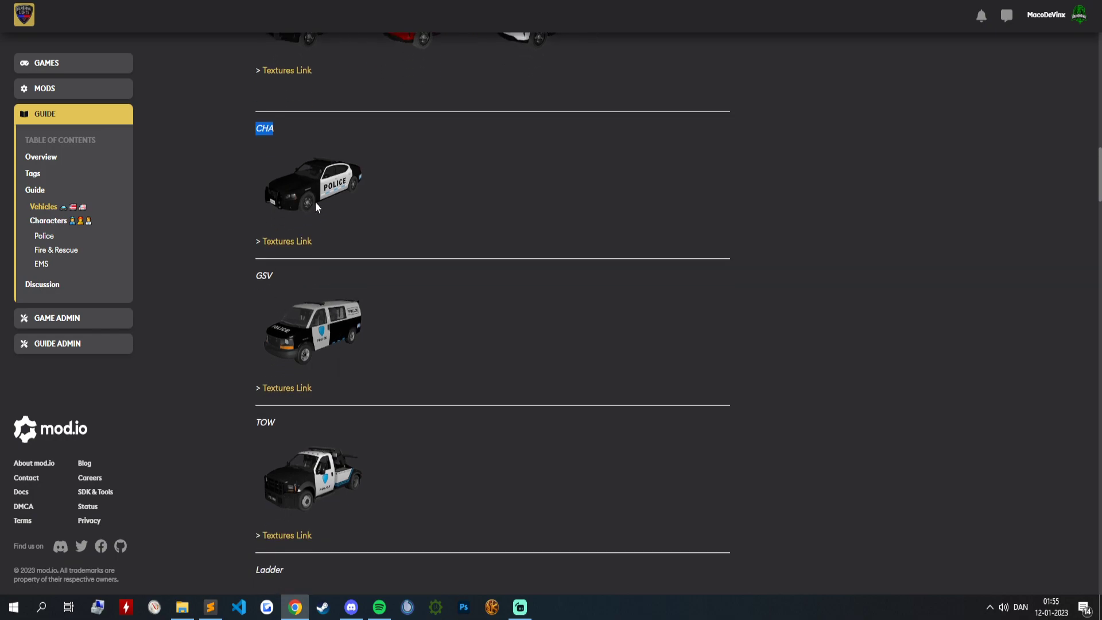
left_click_drag(290, 285, 253, 277)
scroll(323, 336, "down", 1)
Scroll through the Characters section and select the full Cop01_F tag name.
left_click_drag(277, 358, 227, 406)
scroll(239, 407, "down", 4)
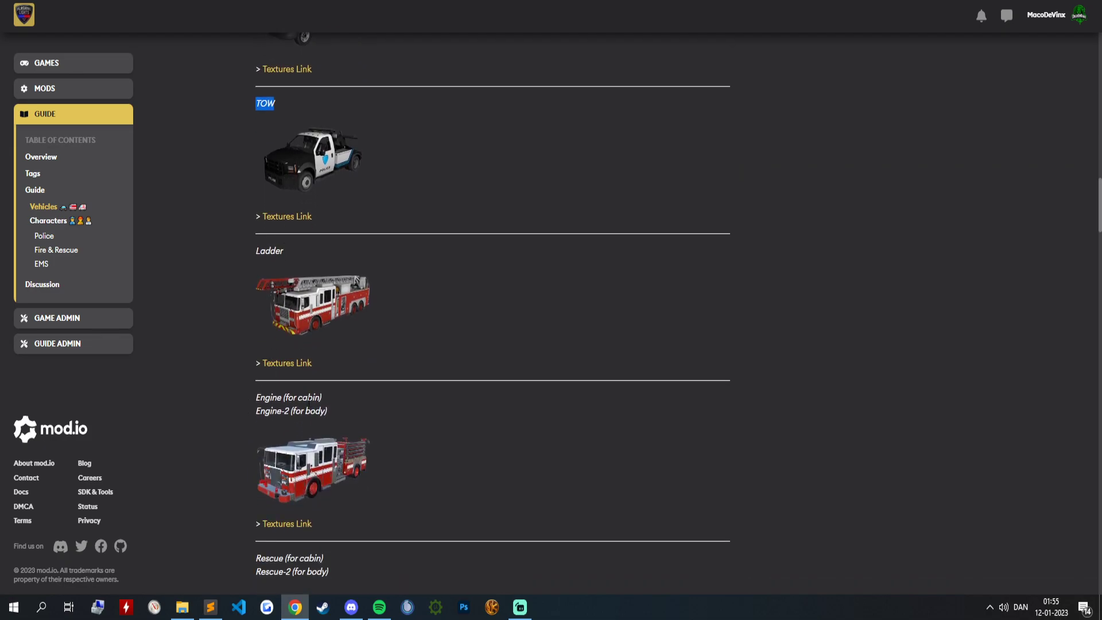
scroll(310, 397, "down", 18)
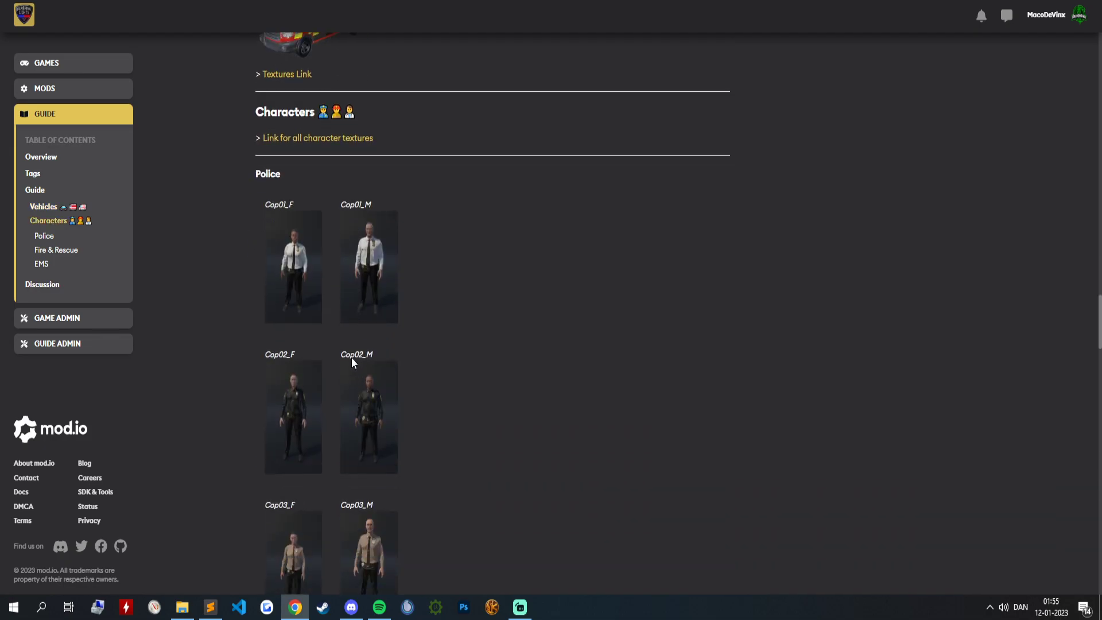
left_click(273, 208)
left_click_drag(266, 210, 264, 206)
scroll(293, 357, "down", 2)
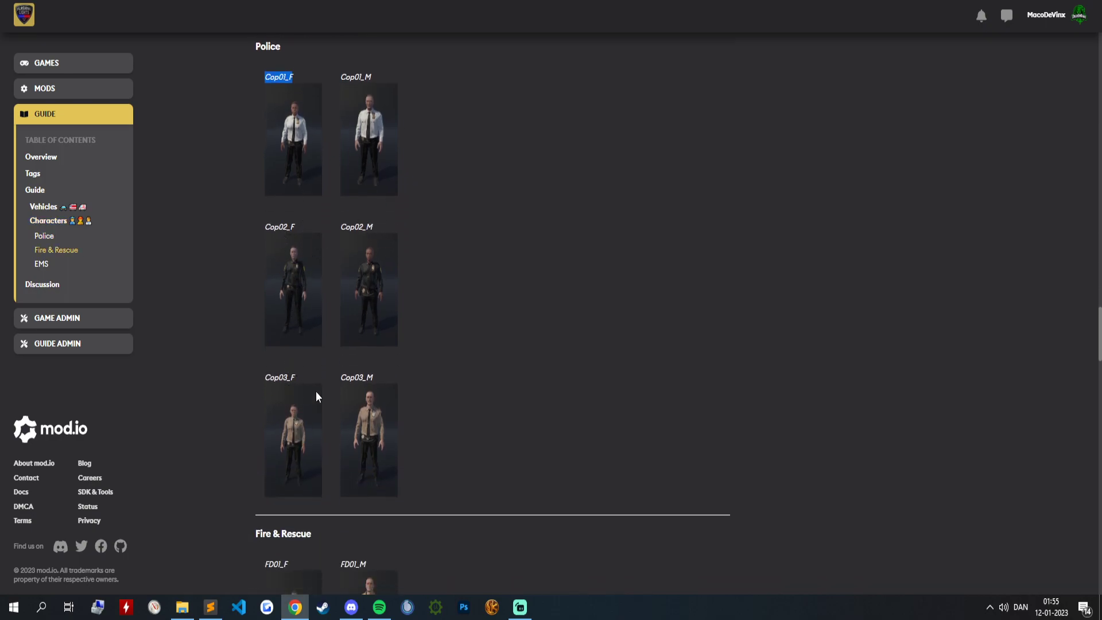
scroll(367, 261, "up", 1)
scroll(367, 263, "down", 7)
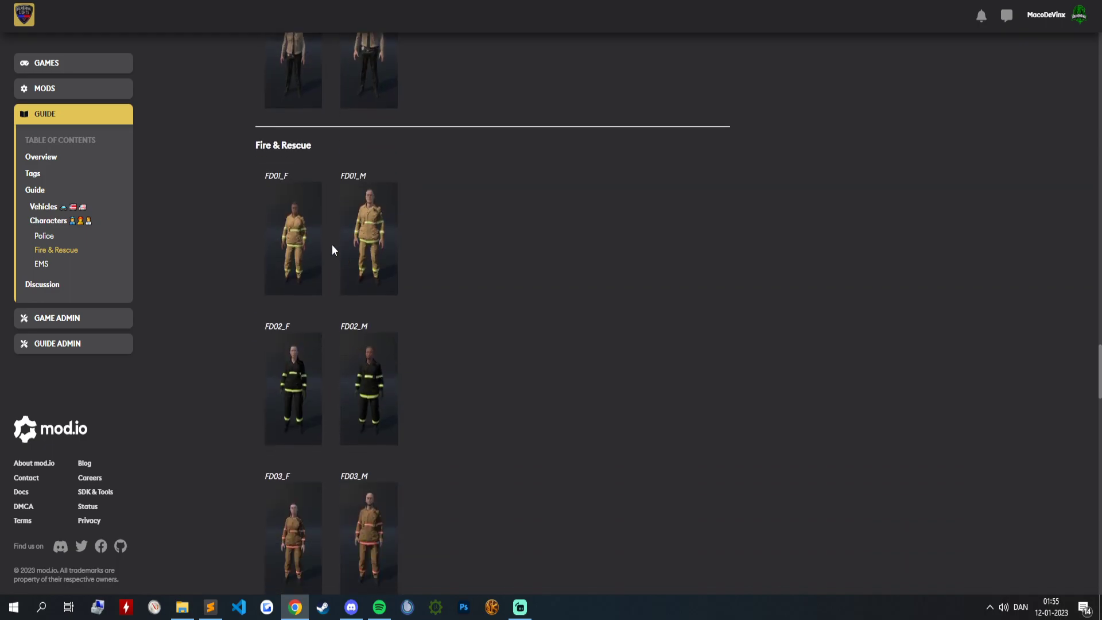
scroll(337, 251, "down", 14)
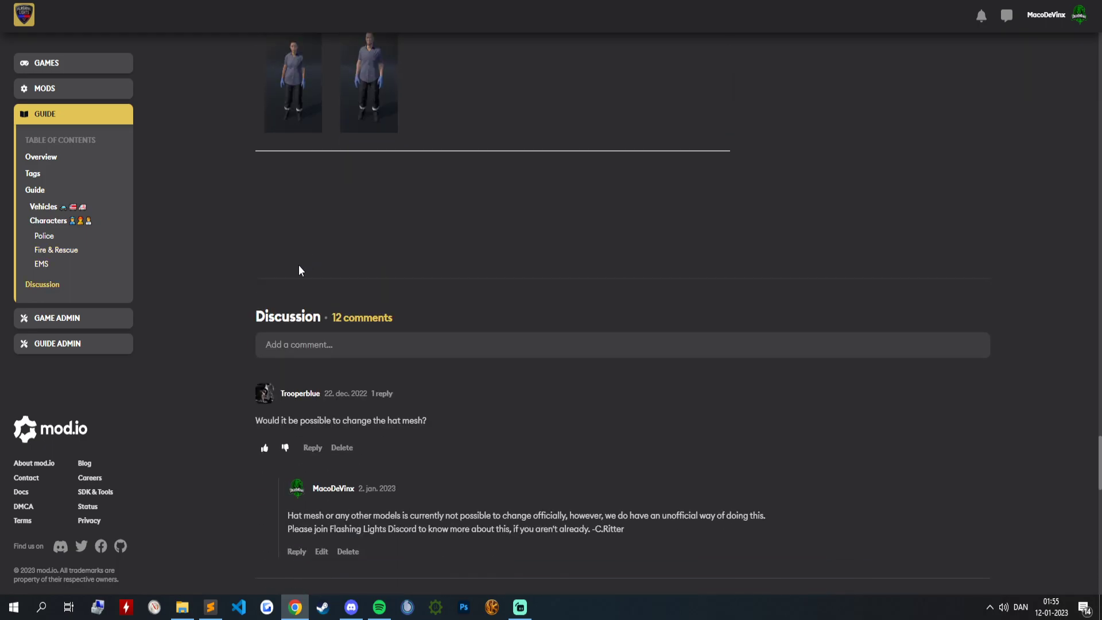
scroll(267, 299, "up", 12)
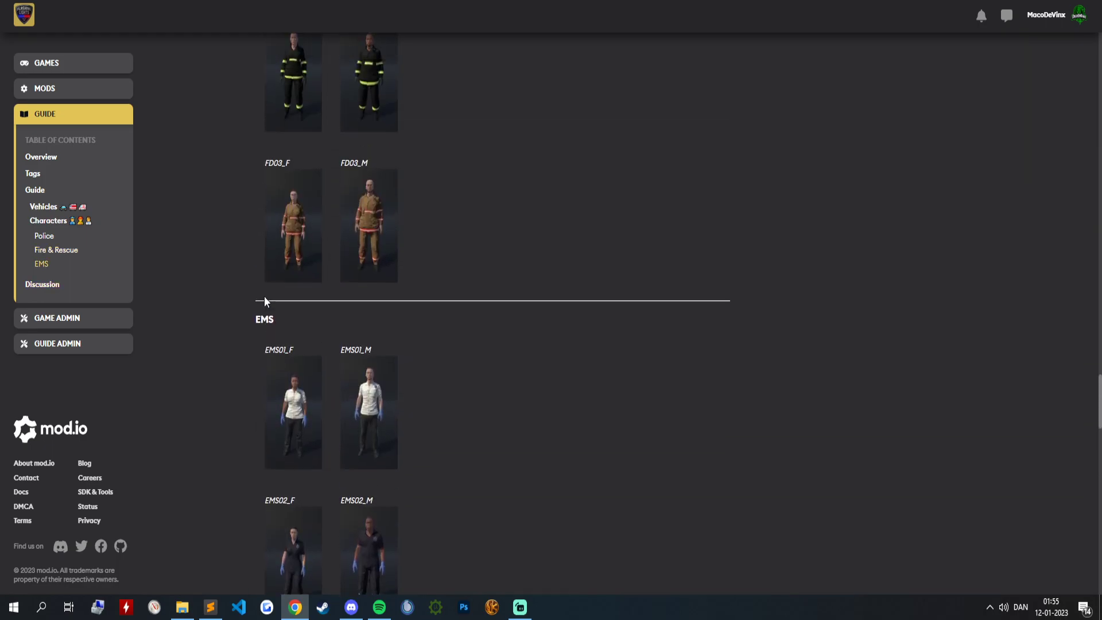
scroll(249, 345, "up", 15)
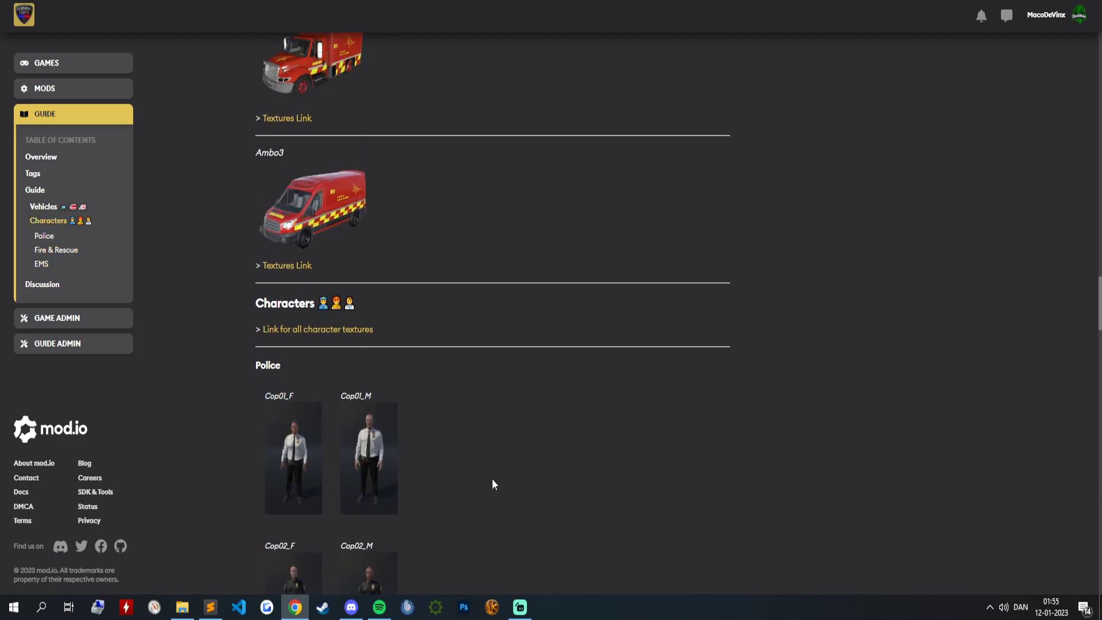
Copy the Cop01_F tag from the guide and confirm the texture file is named Cop01_F.png.
left_click(195, 615)
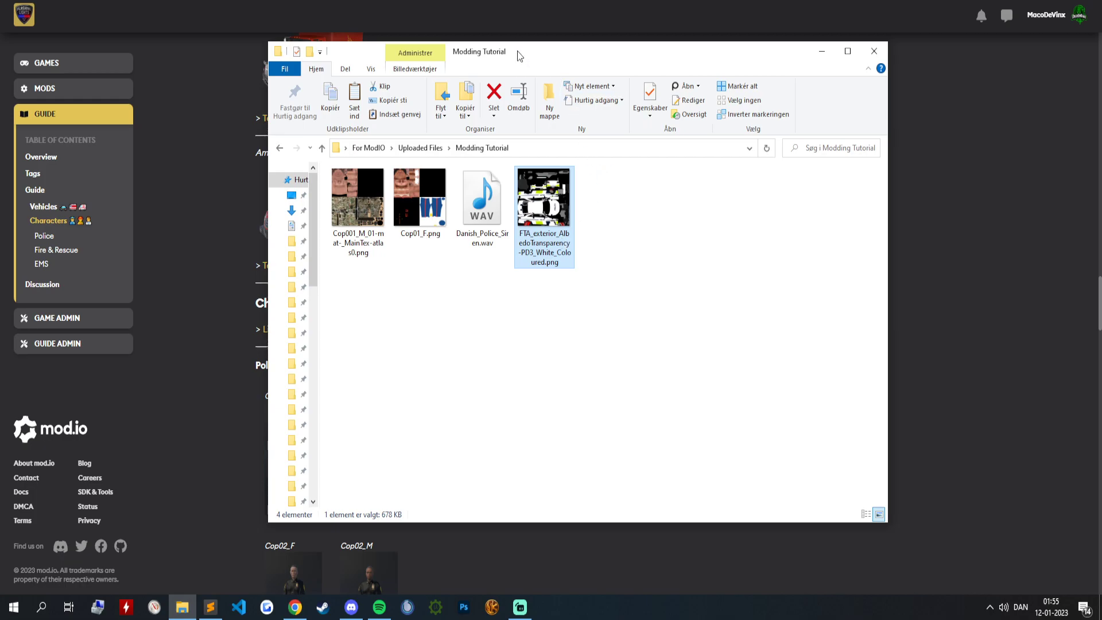
left_click_drag(519, 50, 682, 112)
scroll(349, 253, "down", 4)
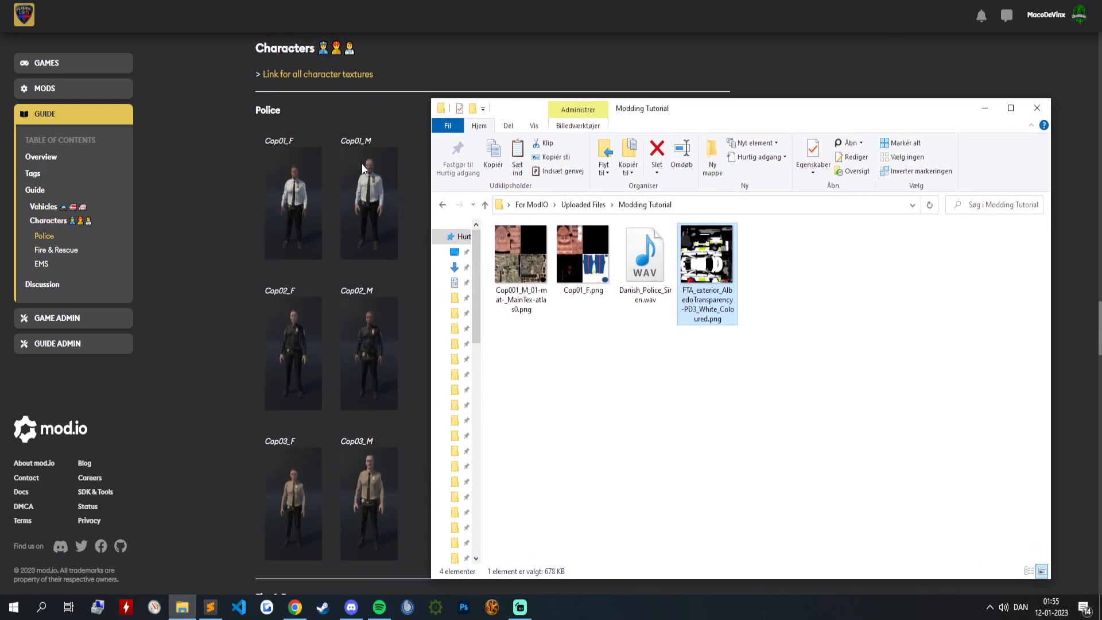
scroll(361, 161, "up", 1)
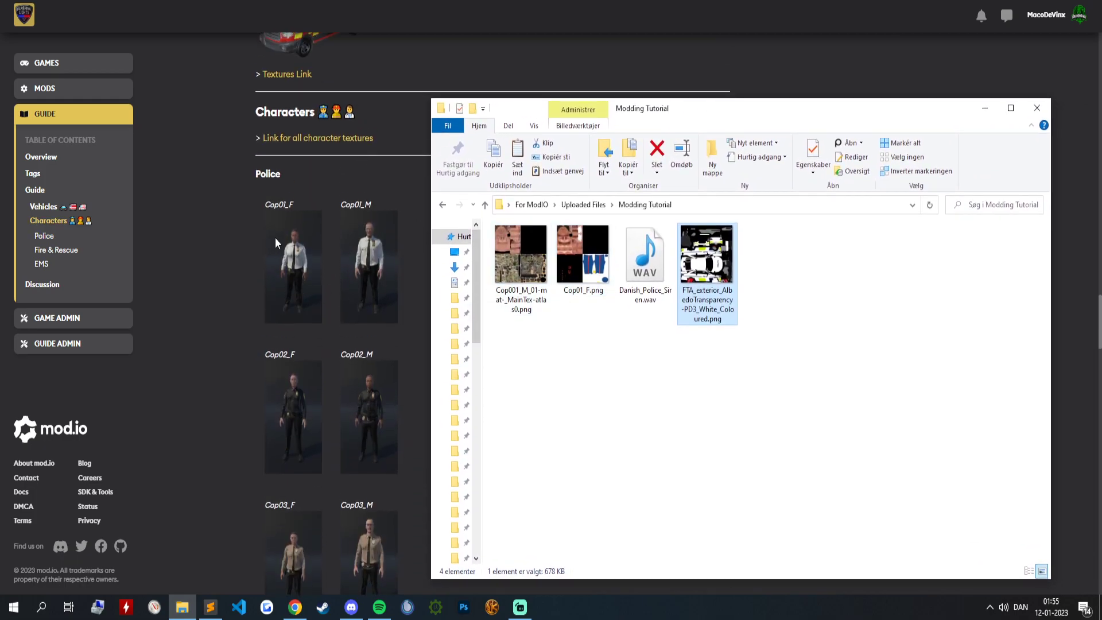
left_click(587, 277)
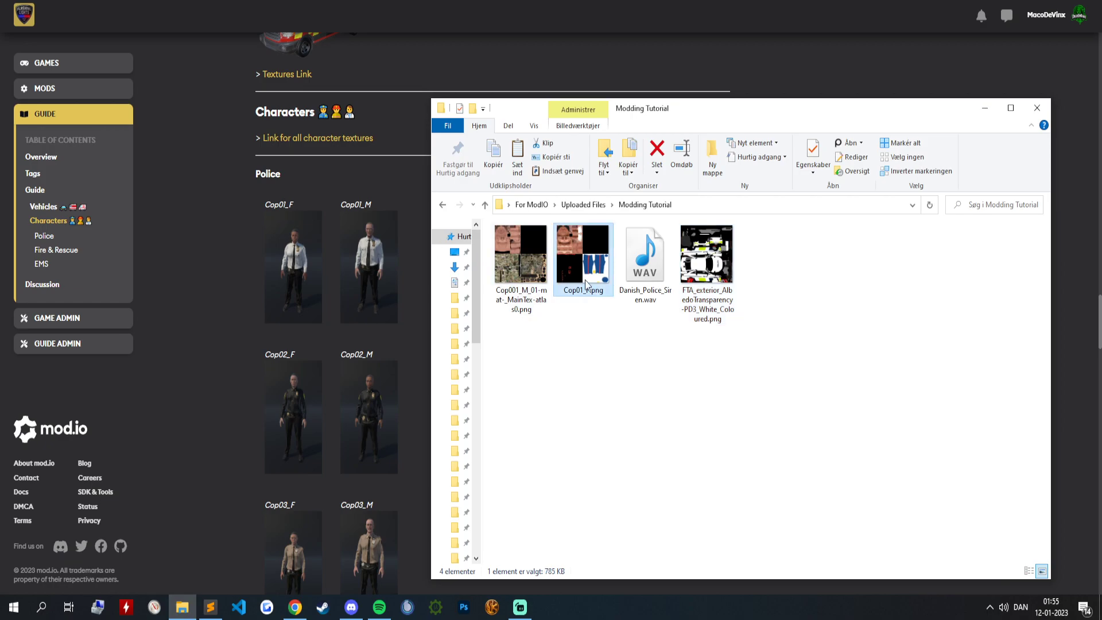
mouse_move(578, 283)
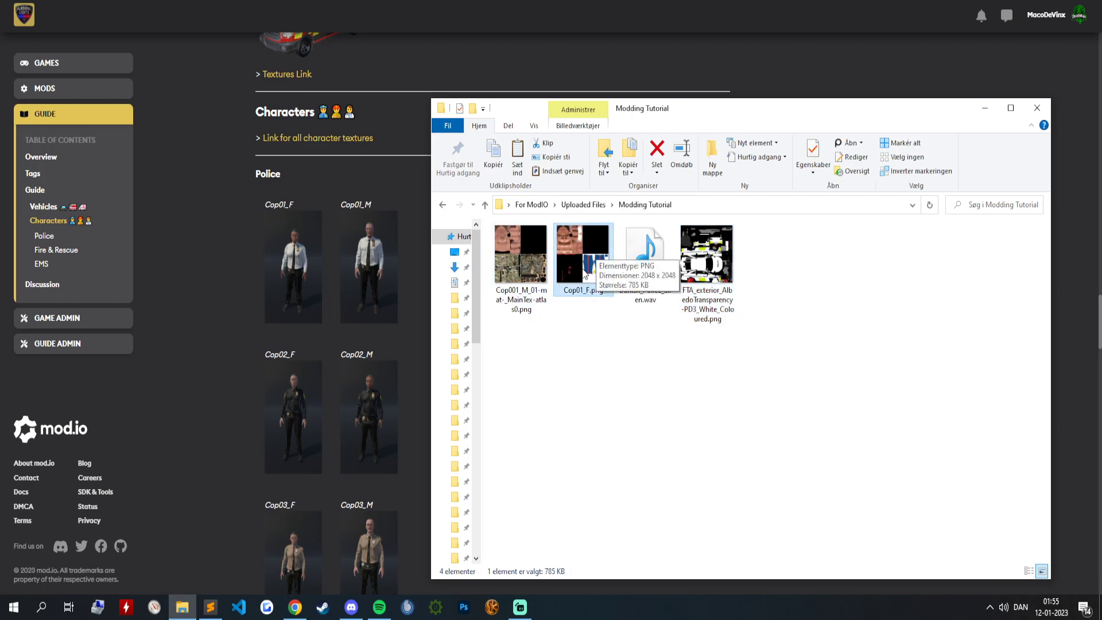
left_click_drag(299, 202, 261, 202)
right_click(279, 200)
left_click(296, 211)
left_click(182, 607)
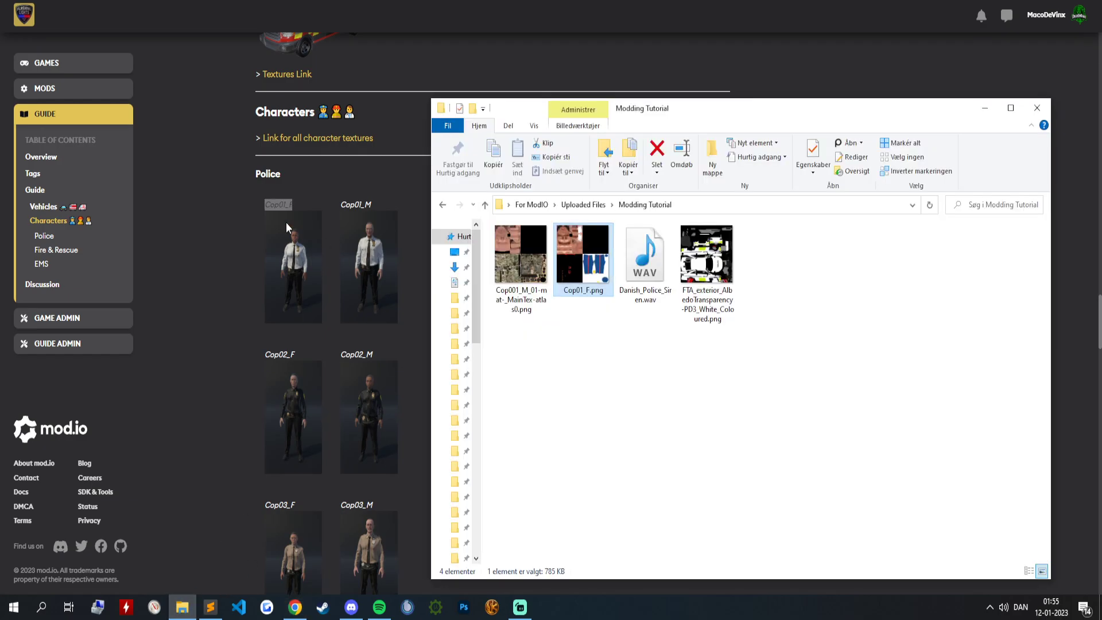
left_click(577, 290)
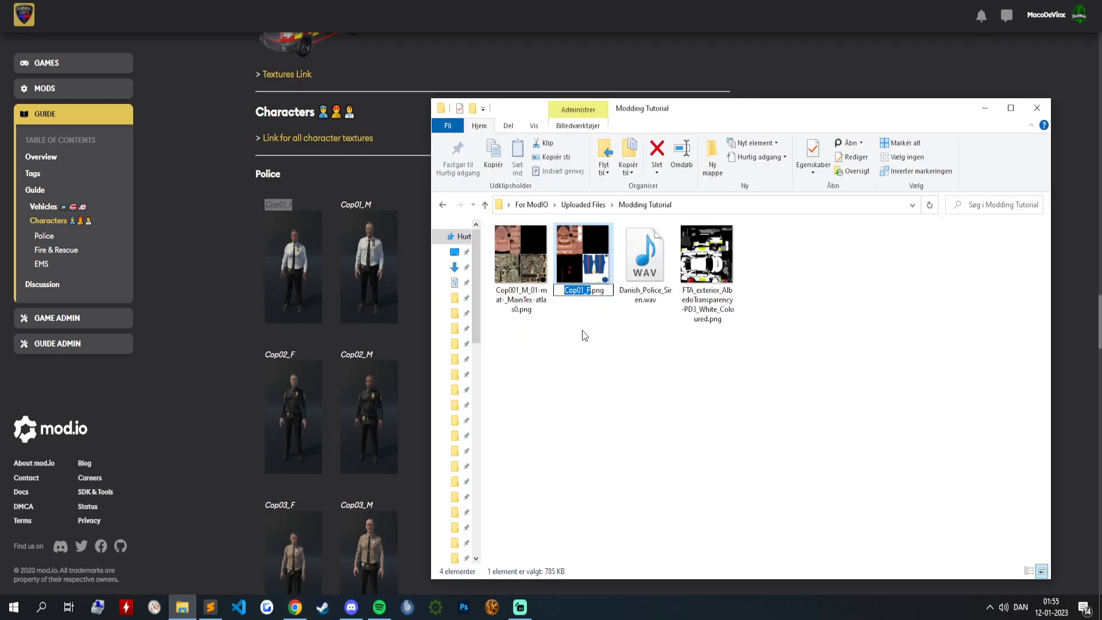
key("Return")
left_click(576, 332)
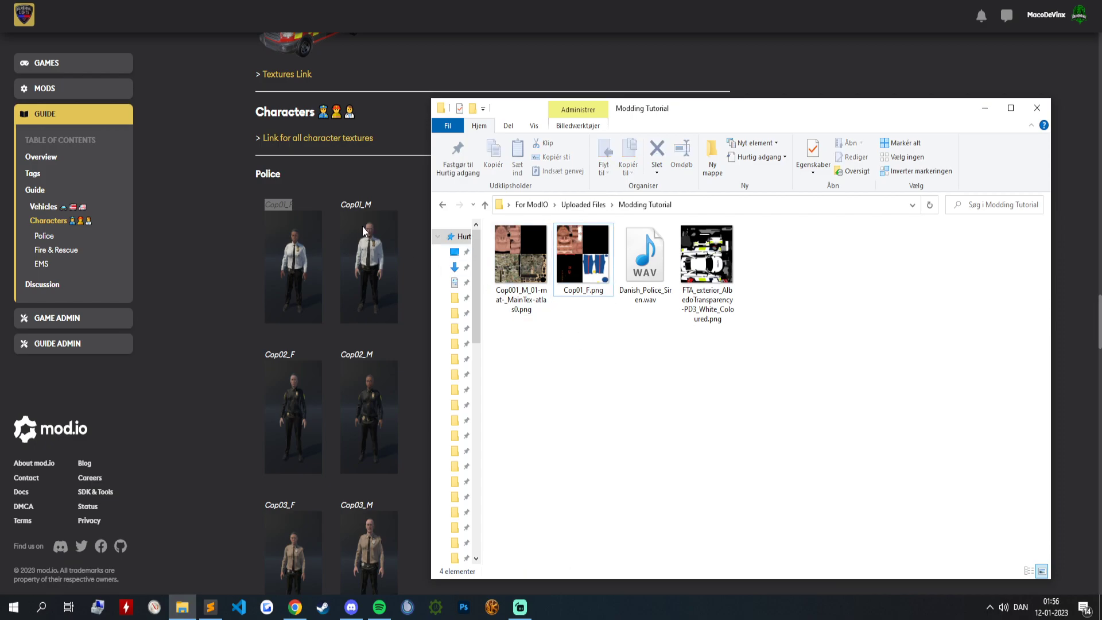
Rename the long Cop001_M texture to Cop01_M.png using the guide's tag name.
double_click(367, 205)
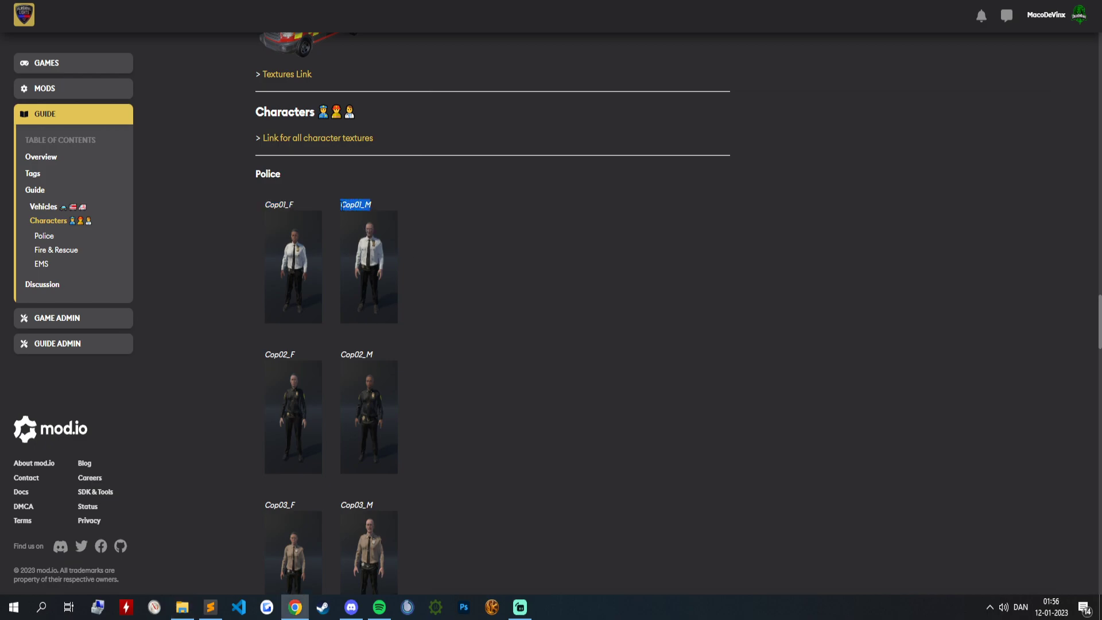
left_click(182, 607)
left_click(519, 298)
left_click(521, 299)
key("ctrl+v")
left_click(539, 359)
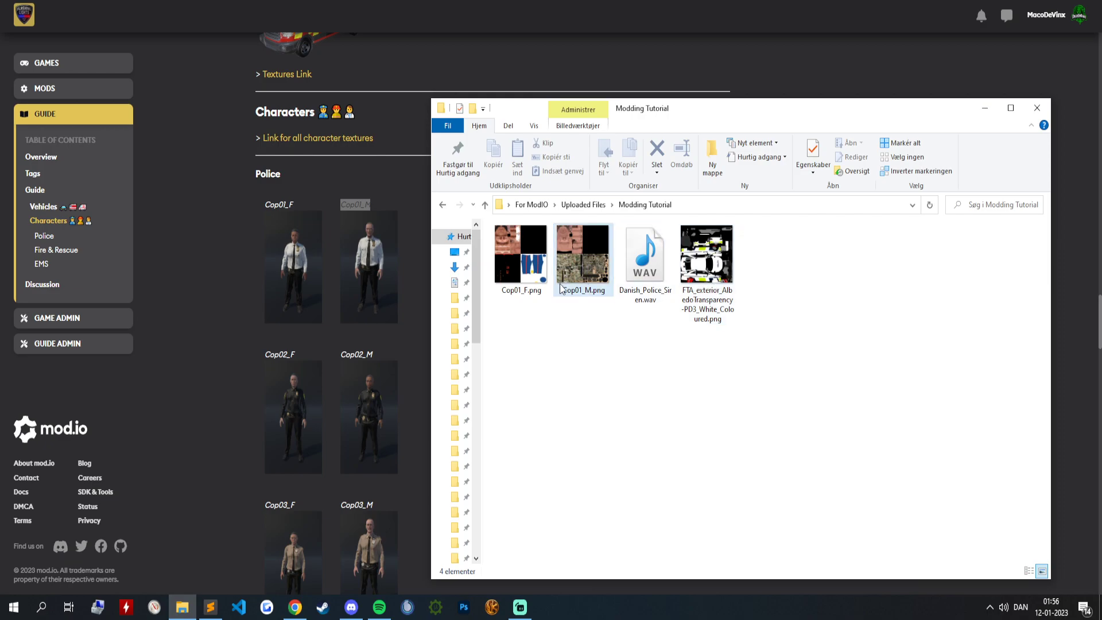
Scroll back through the Model Tag Names guide to recheck the vehicle tags.
left_click(307, 283)
scroll(226, 264, "down", 15)
scroll(235, 385, "down", 10)
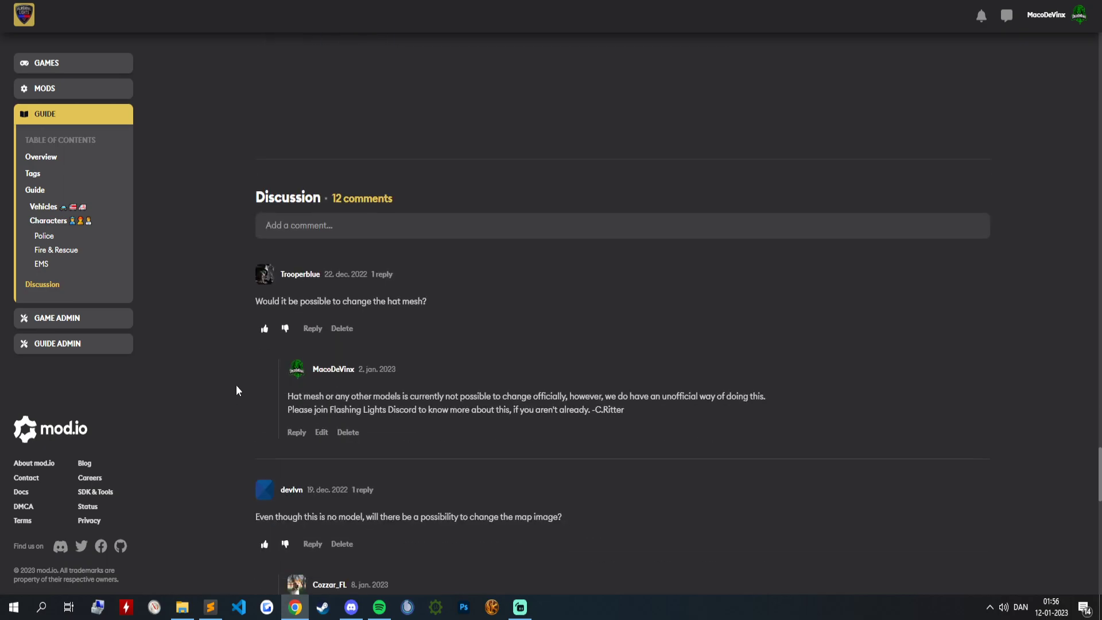
scroll(236, 387, "up", 20)
scroll(226, 230, "up", 20)
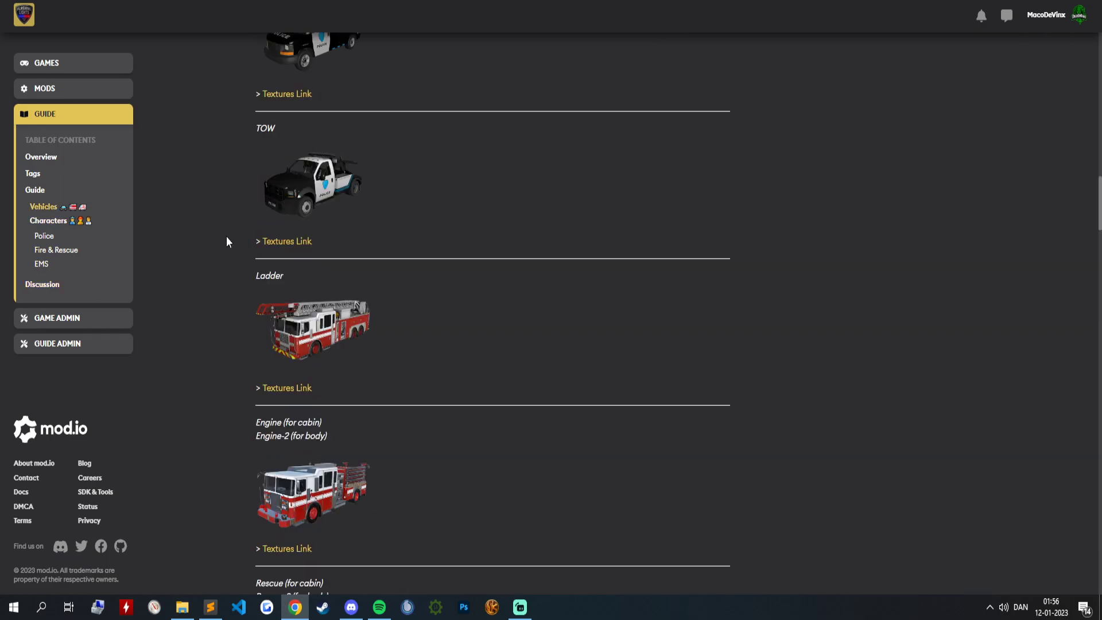
scroll(223, 228, "up", 10)
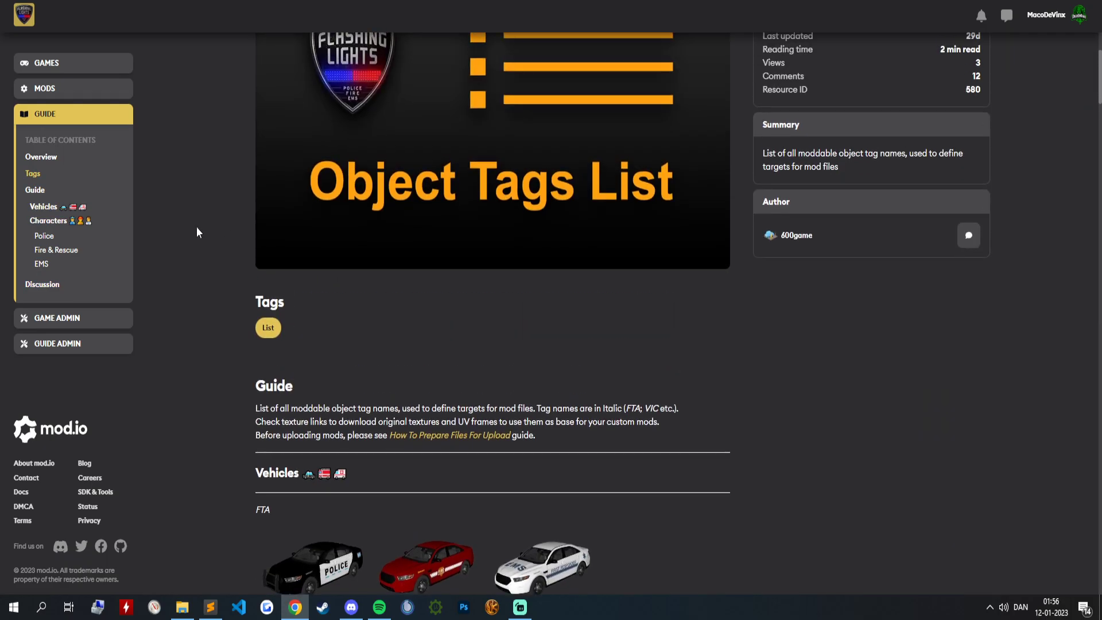
Rename the FTA exterior police car texture to FTA.png and open the Flashing Lights guides list.
left_click(183, 606)
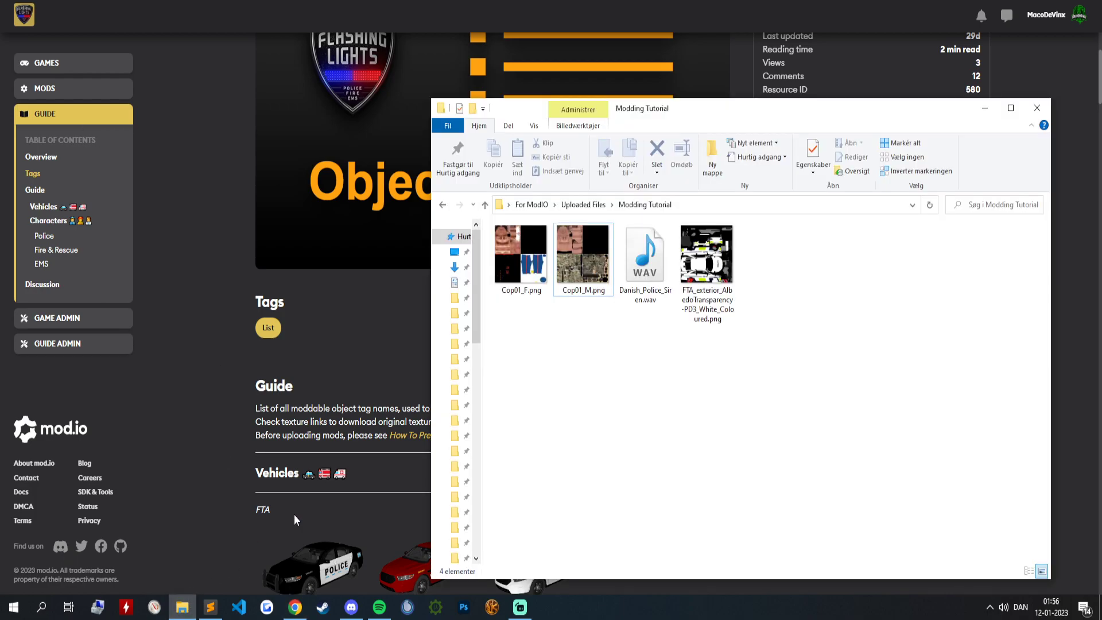
scroll(281, 297, "down", 5)
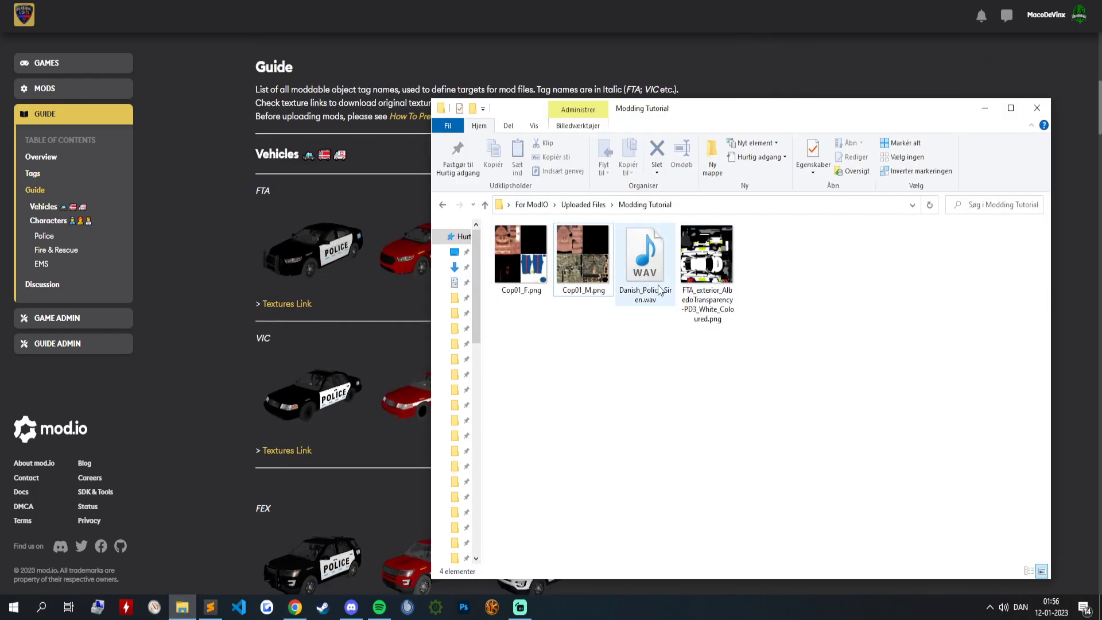
left_click(706, 255)
left_click(693, 294)
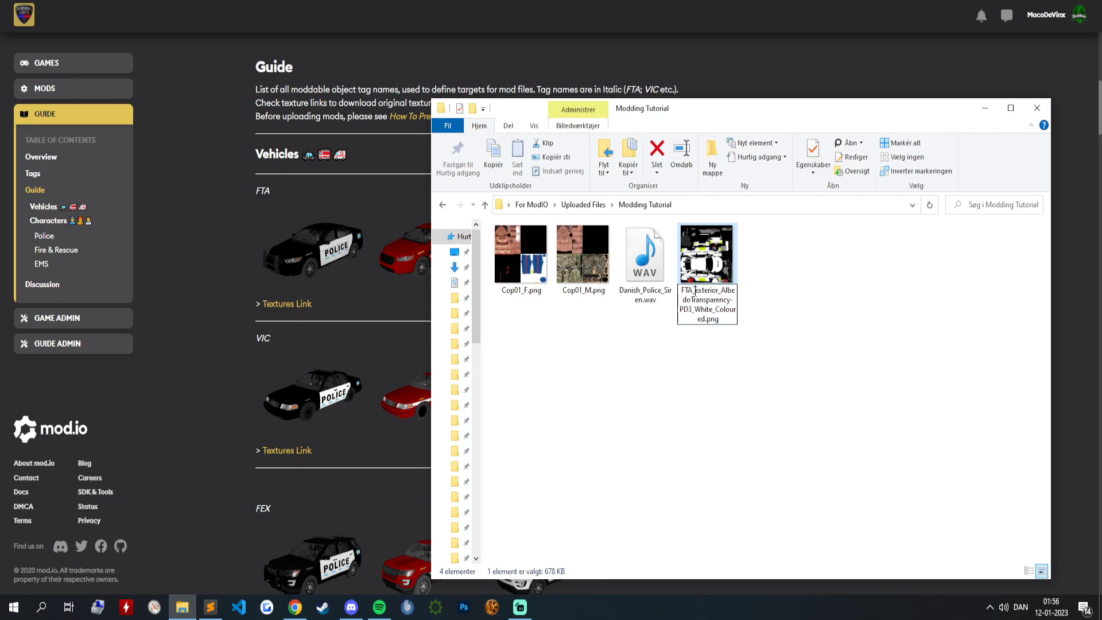
type("FTA")
left_click(716, 347)
key("Escape")
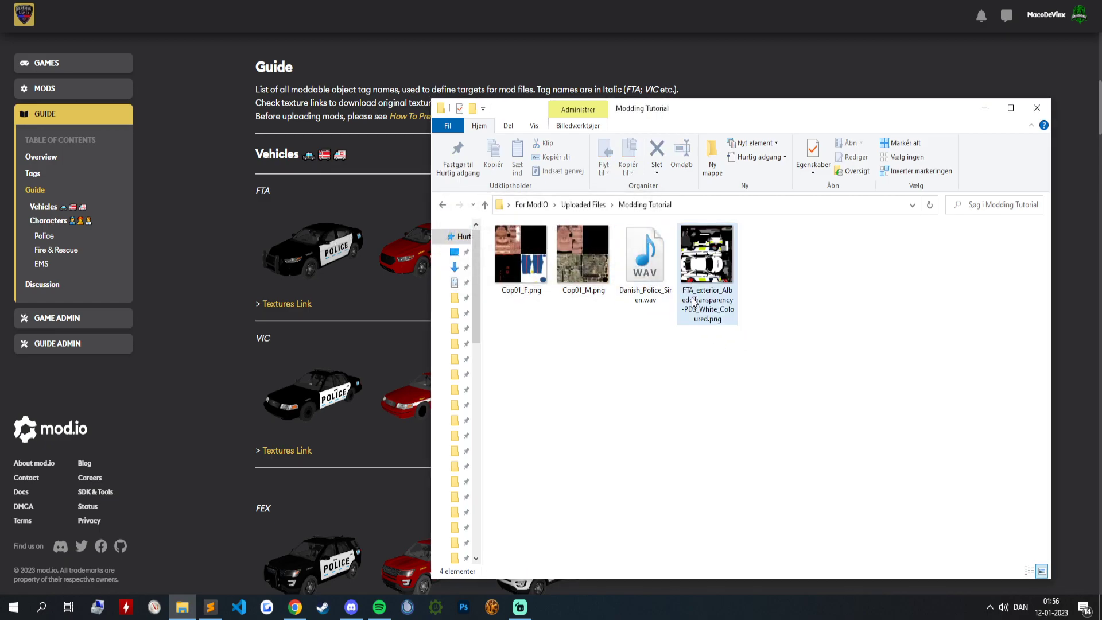
left_click(692, 295)
left_click(693, 292)
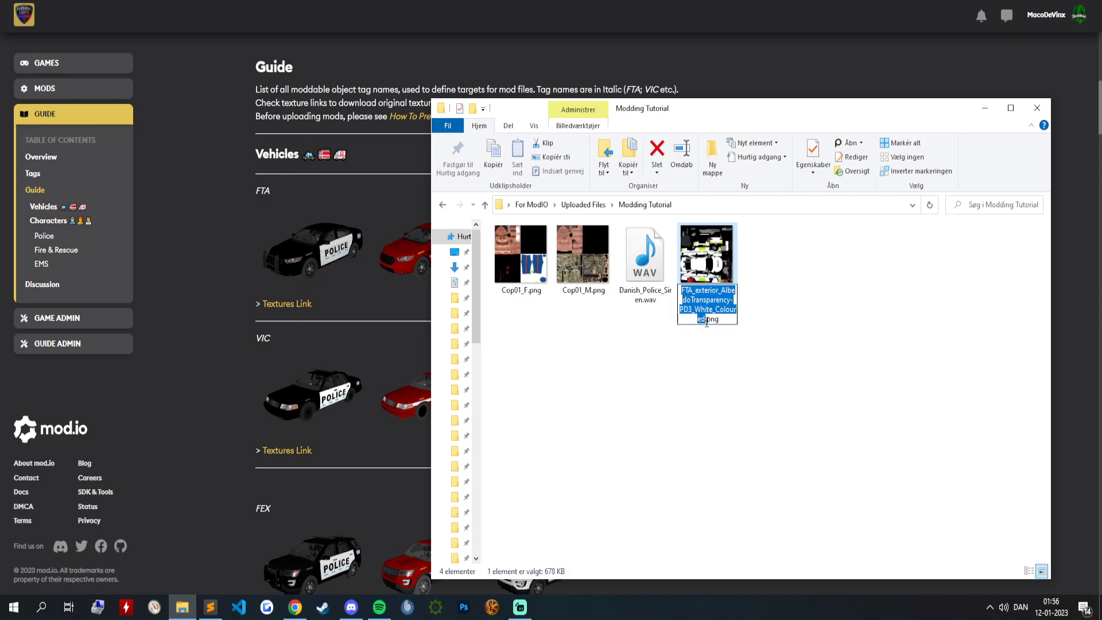
type("FTA")
key("Return")
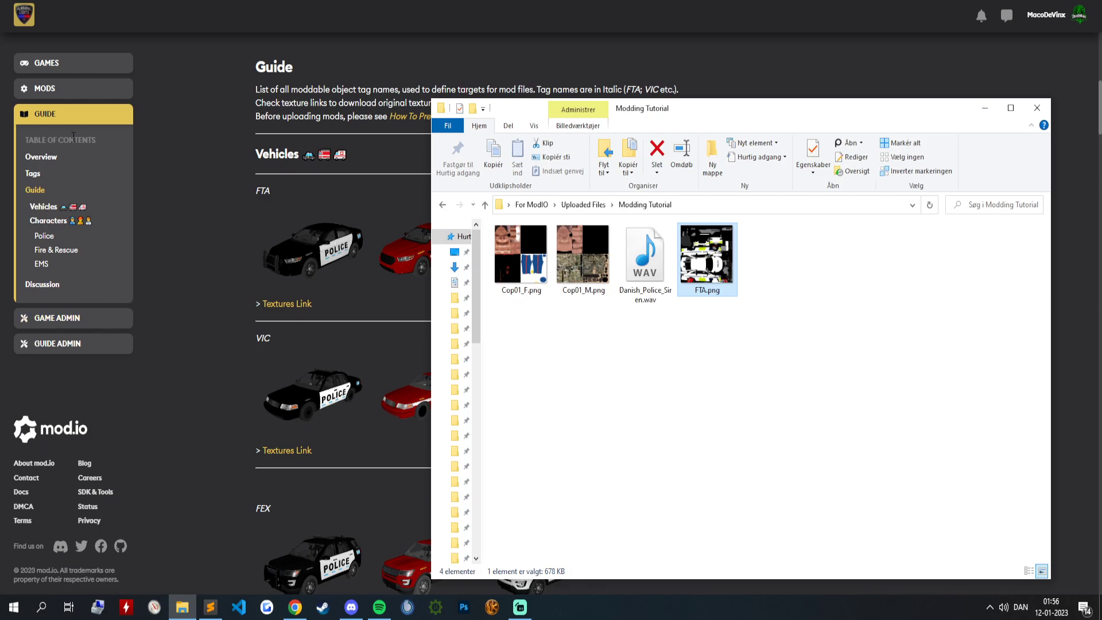
left_click(58, 119)
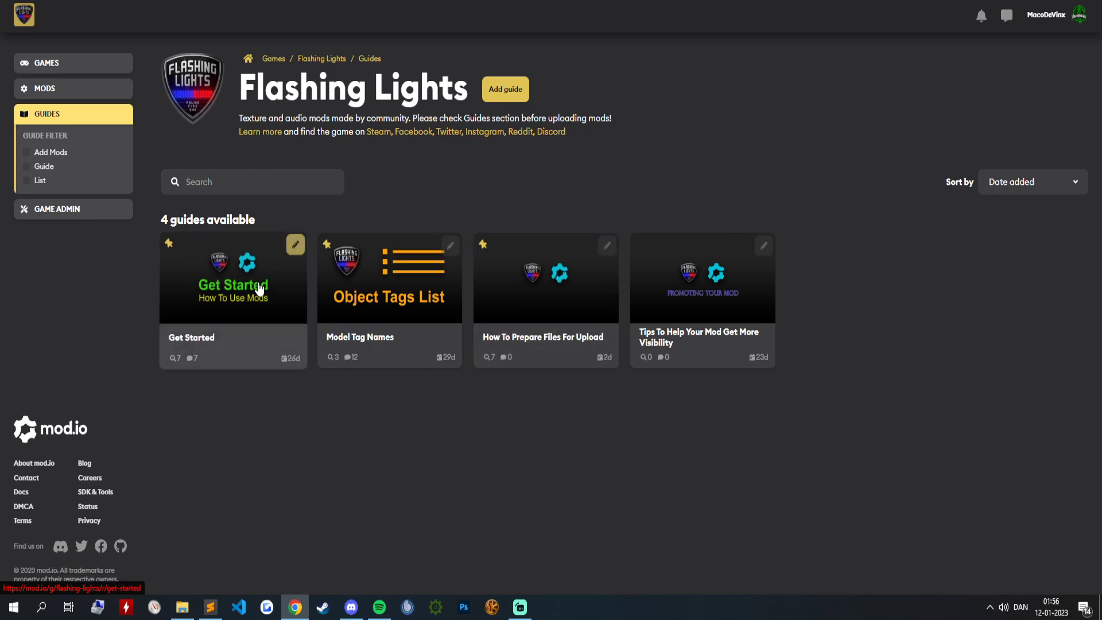
Open How To Prepare Files For Upload and select 'Siren' in the Audio naming rule.
left_click(547, 297)
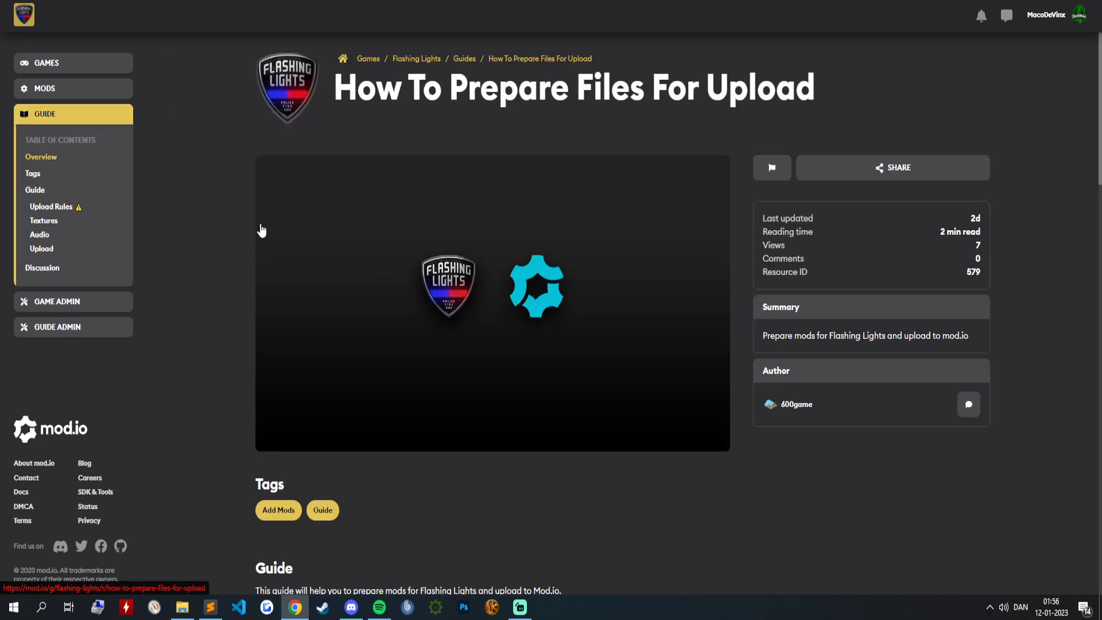
scroll(224, 238, "down", 2)
scroll(224, 238, "down", 20)
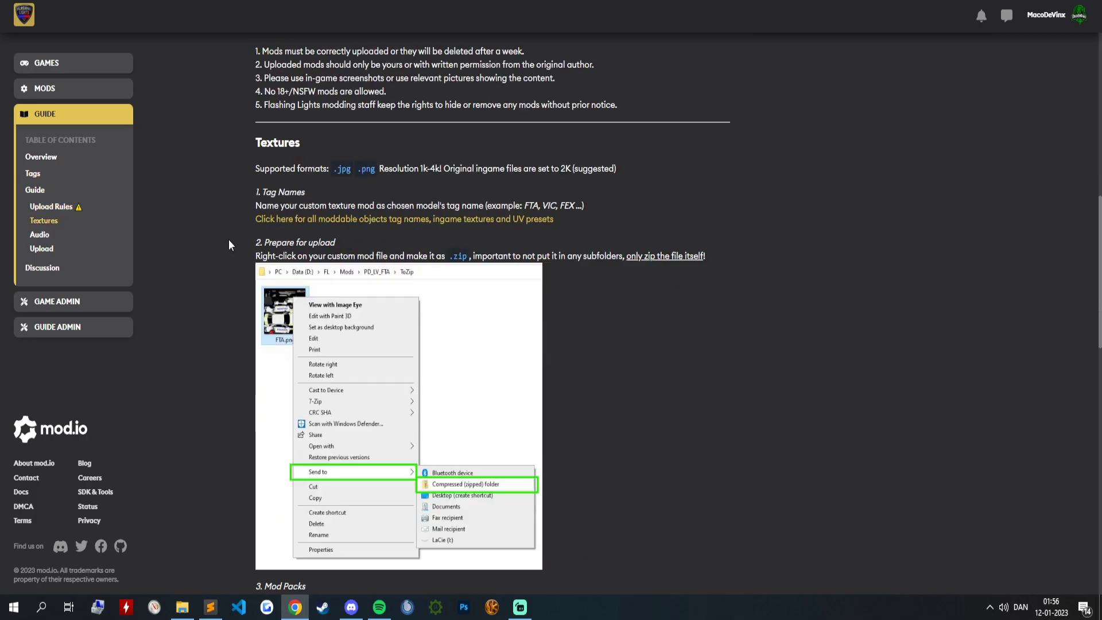
scroll(233, 218, "down", 1)
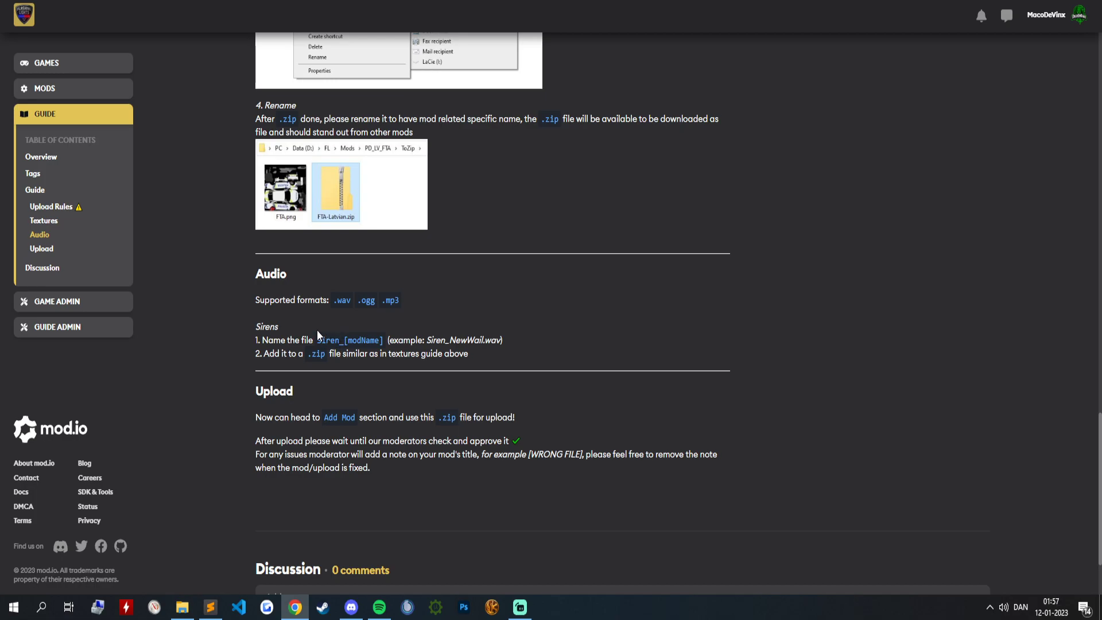
left_click_drag(317, 338, 341, 340)
Rename Danish_Police_Siren.wav to Siren_Danish_Police.wav by prefixing Siren_ and dropping the trailing _Siren.
left_click(182, 607)
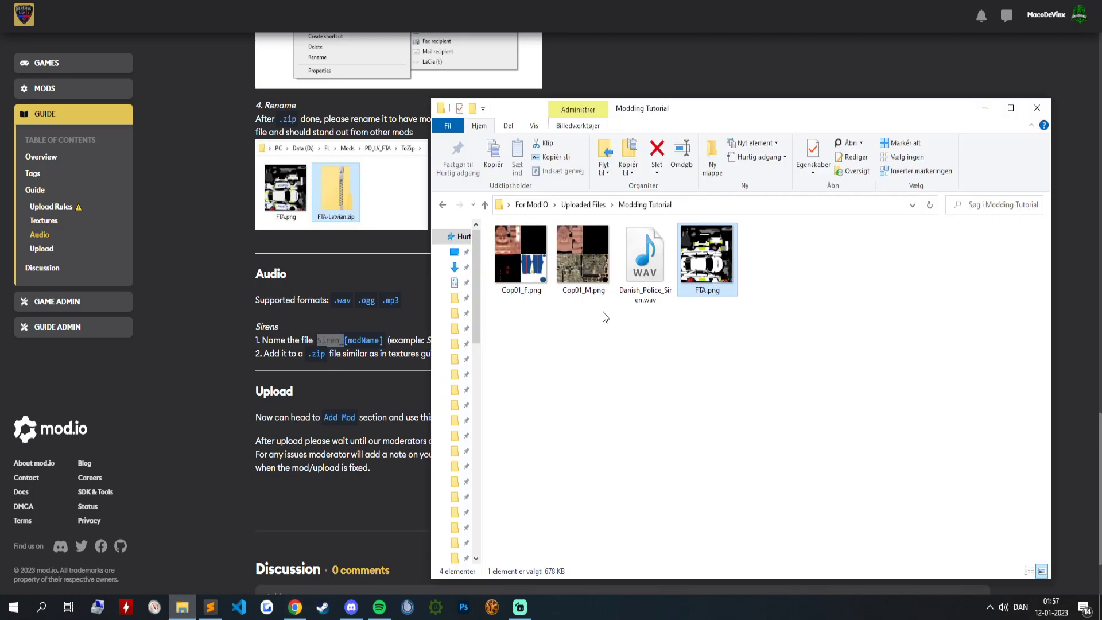
left_click(636, 301)
left_click(638, 296)
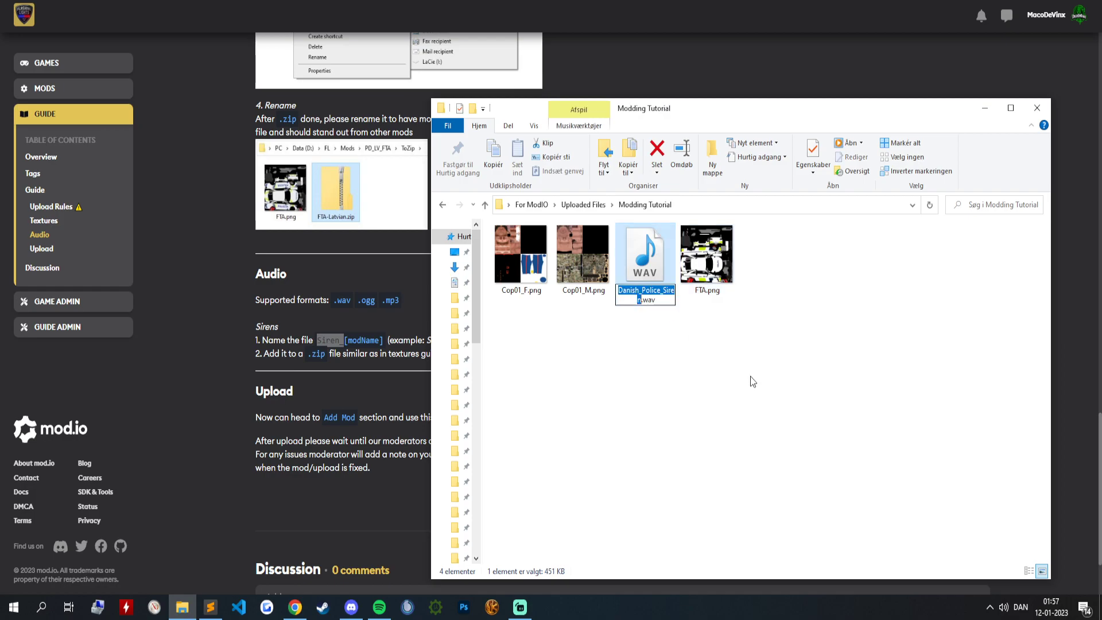
key("Home")
type("Siren_")
key("shift+Right")
key("shift+Right")
key("shift+Right")
key("shift+Right")
key("shift+Right")
key("shift+Right")
key("shift+Right")
key("shift+Right")
key("shift+Right")
key("shift+Right")
key("shift+Right")
key("shift+Right")
key("shift+Right")
left_click(649, 299)
key("BackSpace")
key("BackSpace")
key("BackSpace")
key("BackSpace")
key("BackSpace")
key("BackSpace")
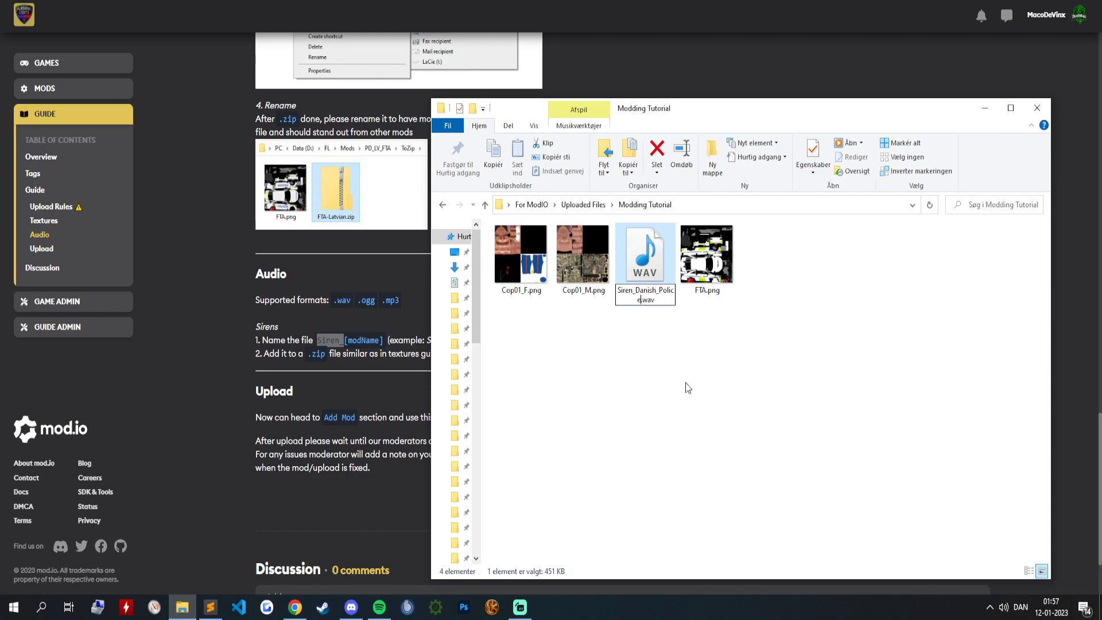
left_click(632, 341)
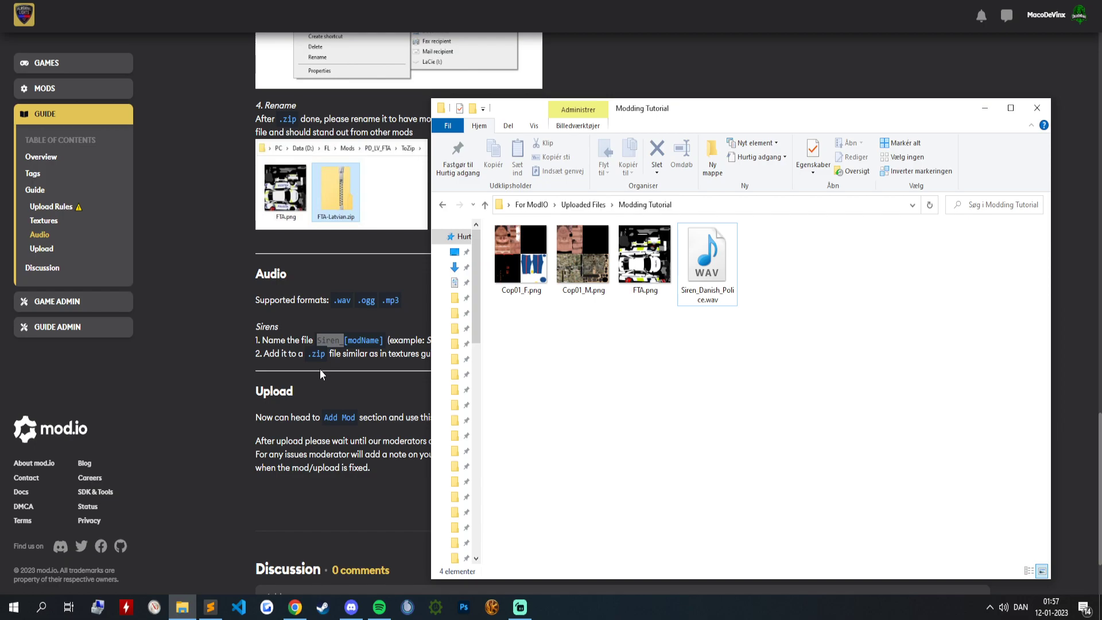
Go from the upload guide to the Flashing Lights mods listing and start a new mod.
left_click(311, 312)
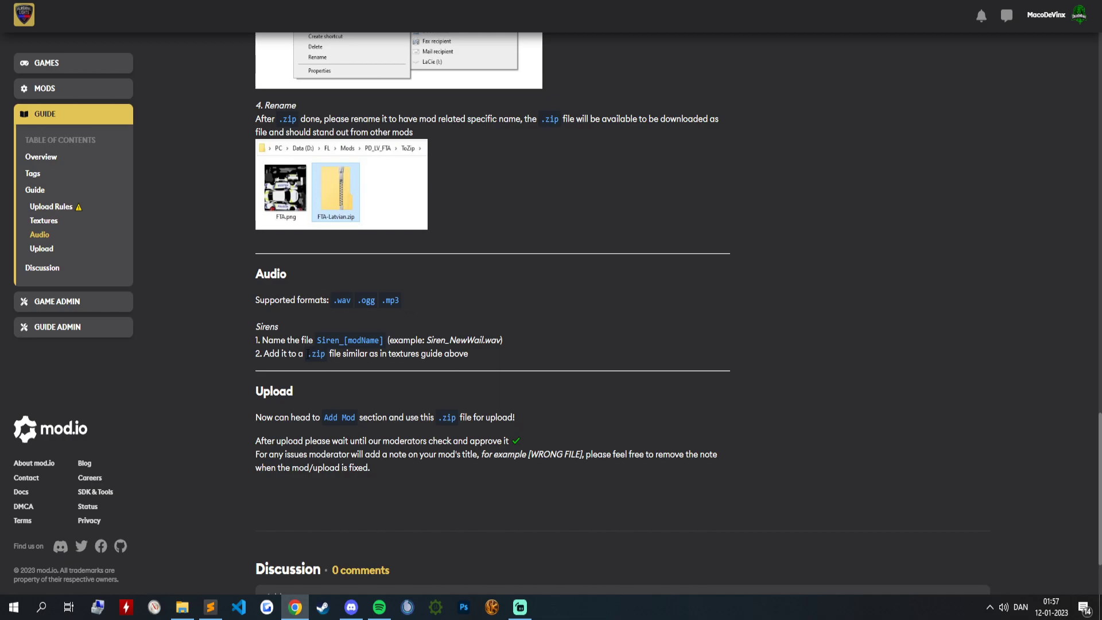
scroll(239, 338, "up", 20)
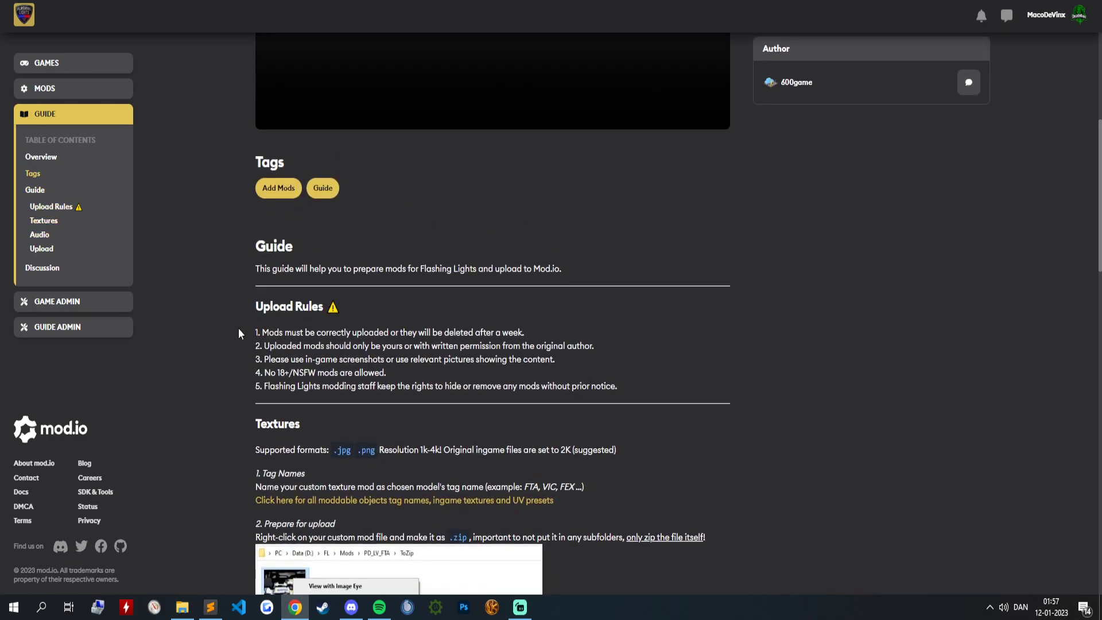
scroll(236, 320, "up", 4)
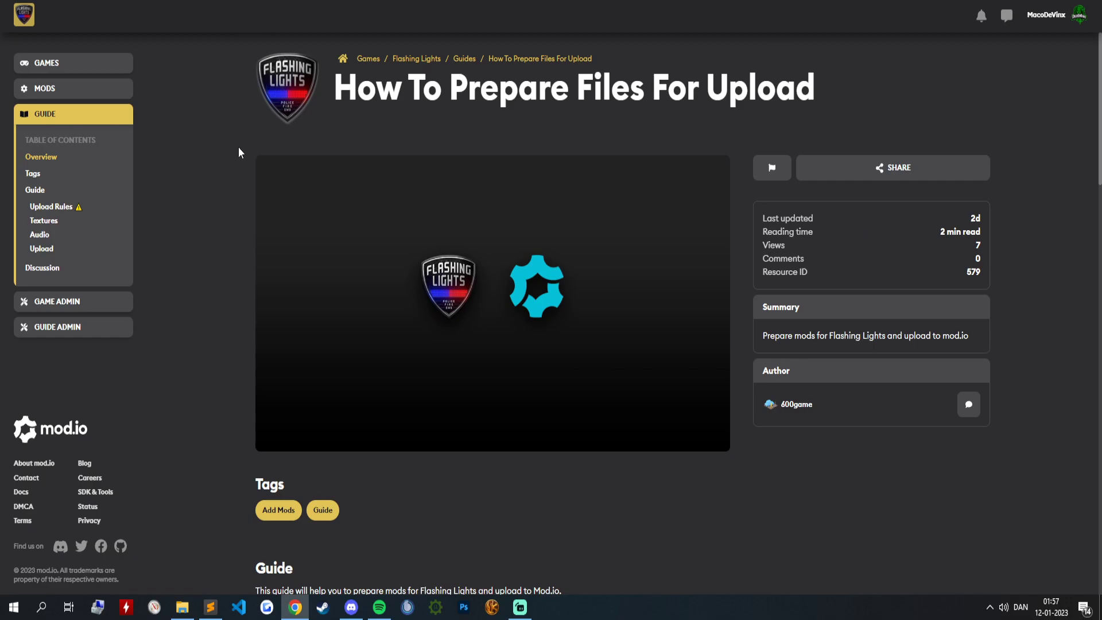
left_click(67, 86)
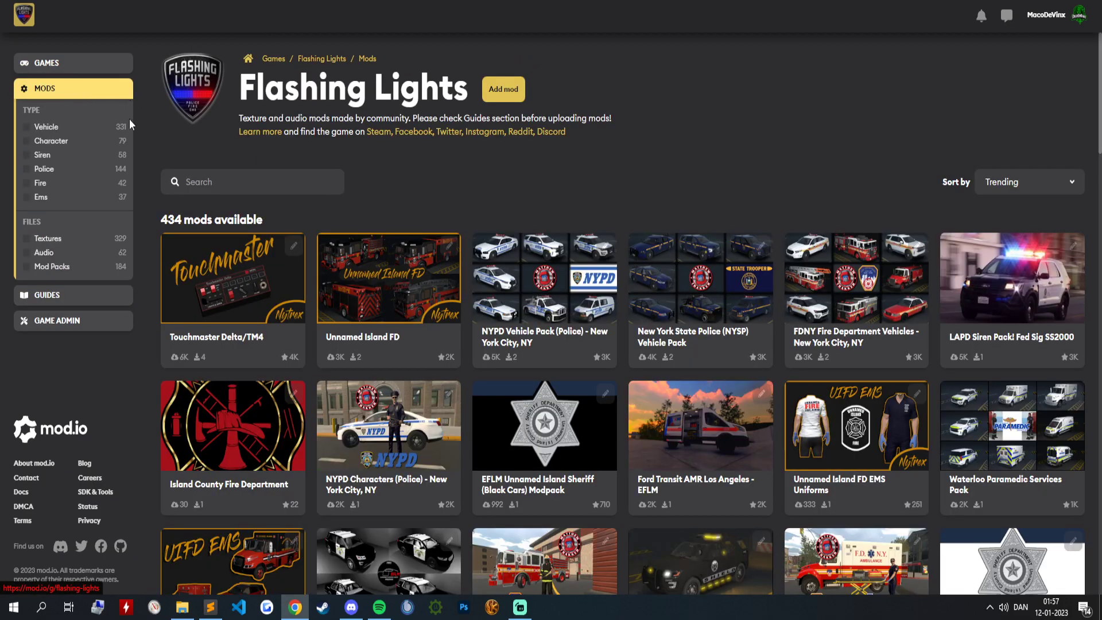
left_click(498, 102)
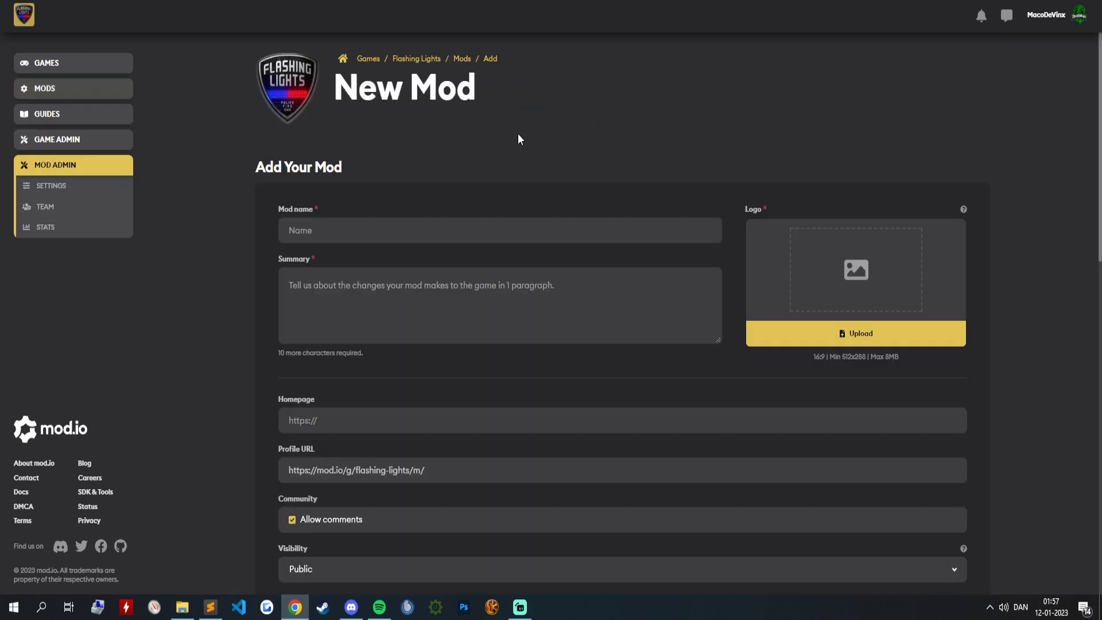
Name the mod 'Modding Tutorial' with summary 'This is a mod pack for a tutorial.'.
type("Tutorial Mod")
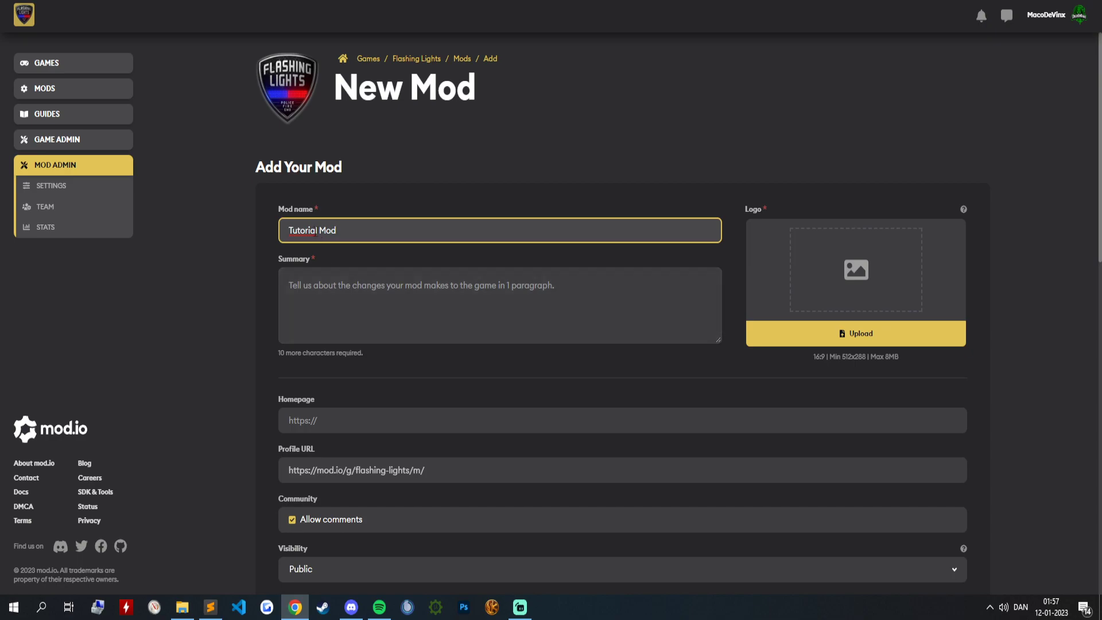
key("ctrl+a")
type("Modding Tutorial")
key("ctrl+a")
key("ctrl+c")
key("Tab")
key("ctrl+v")
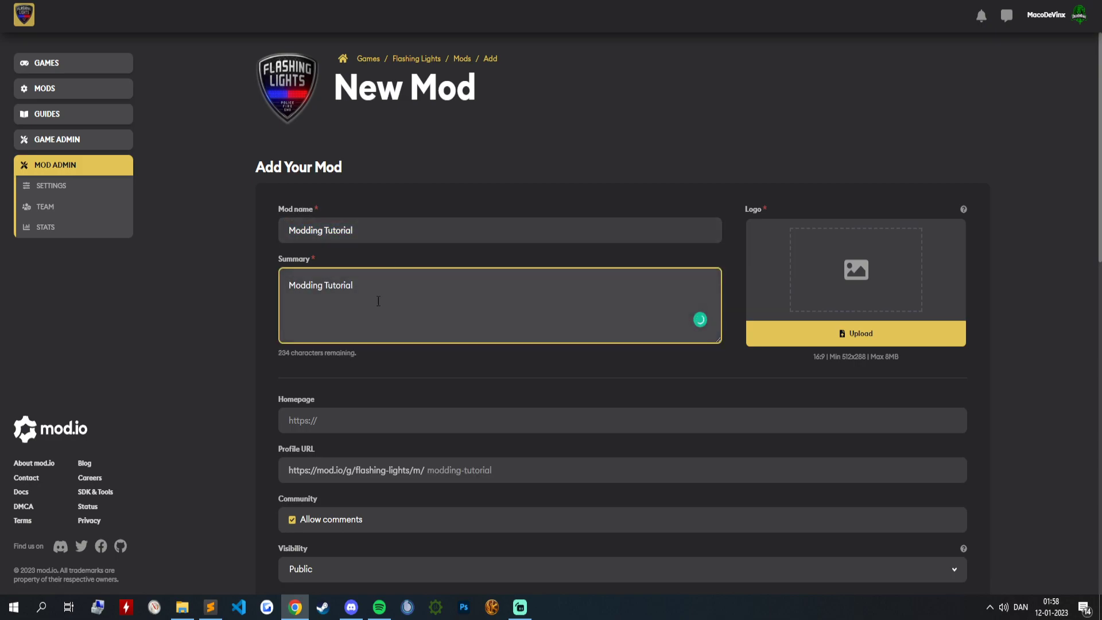
key("ctrl+a")
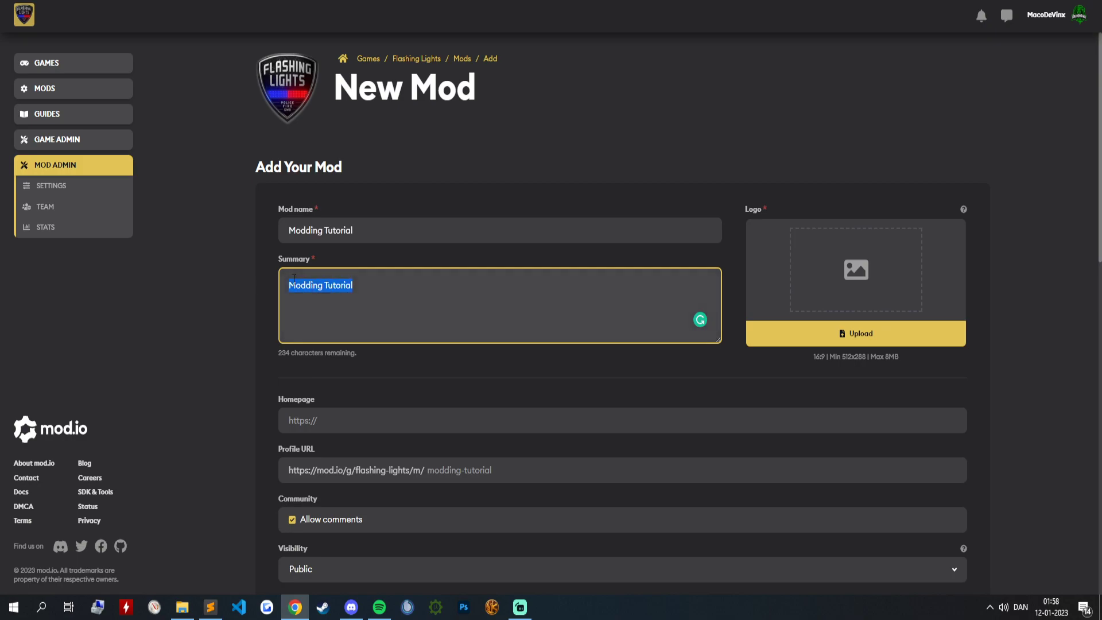
type("This is a ")
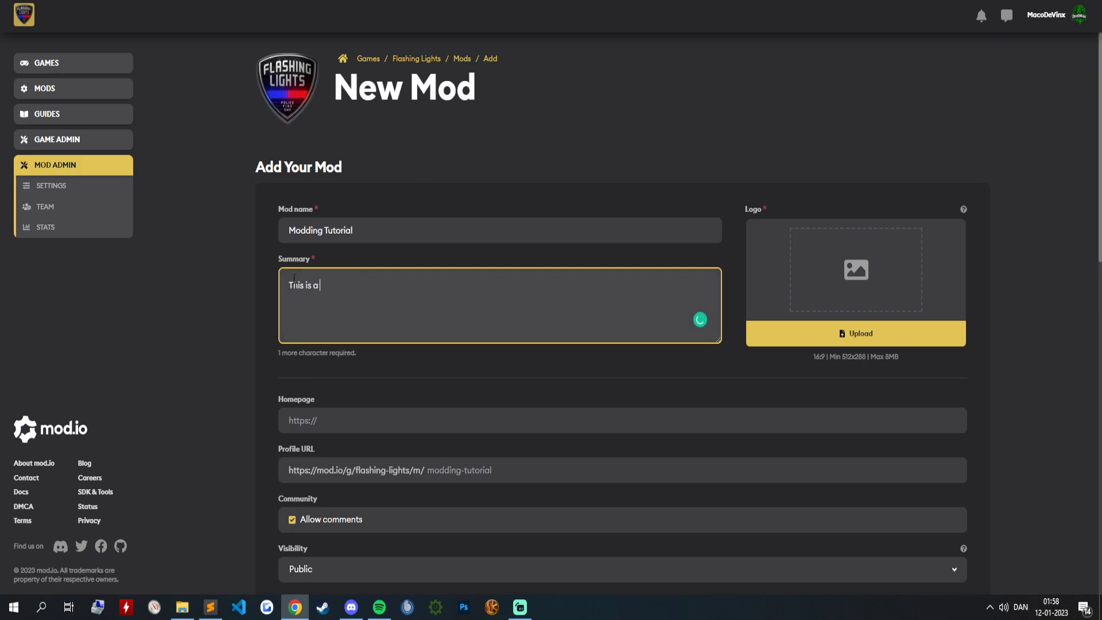
type("mod pack for a tutorial.")
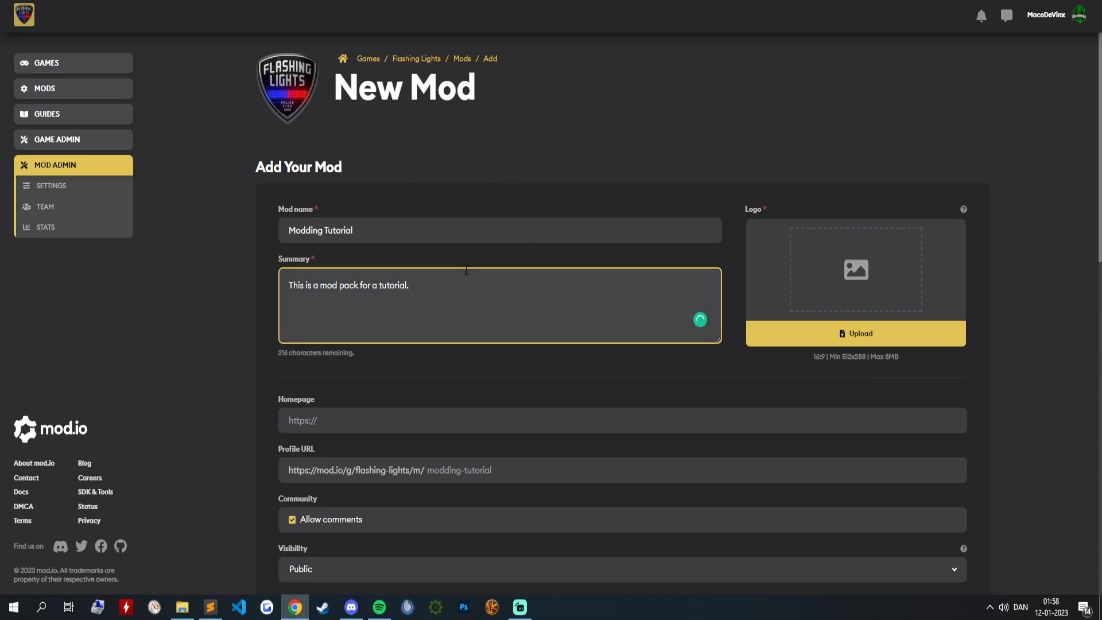
Review the New Mod form and place the cursor in the mod description field.
scroll(454, 316, "down", 2)
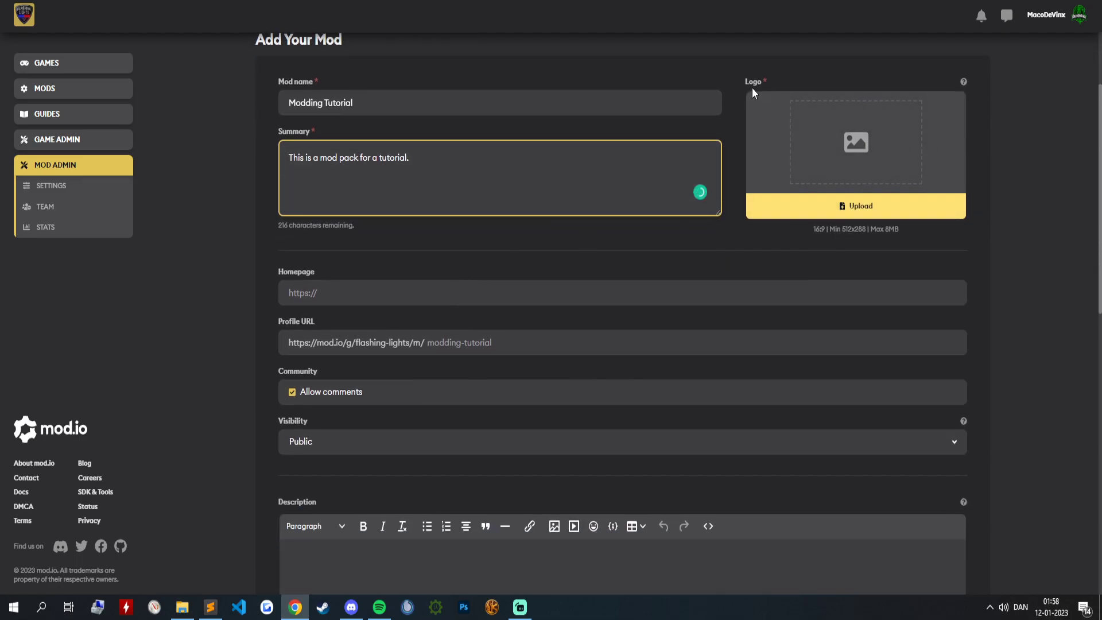
scroll(303, 394, "down", 4)
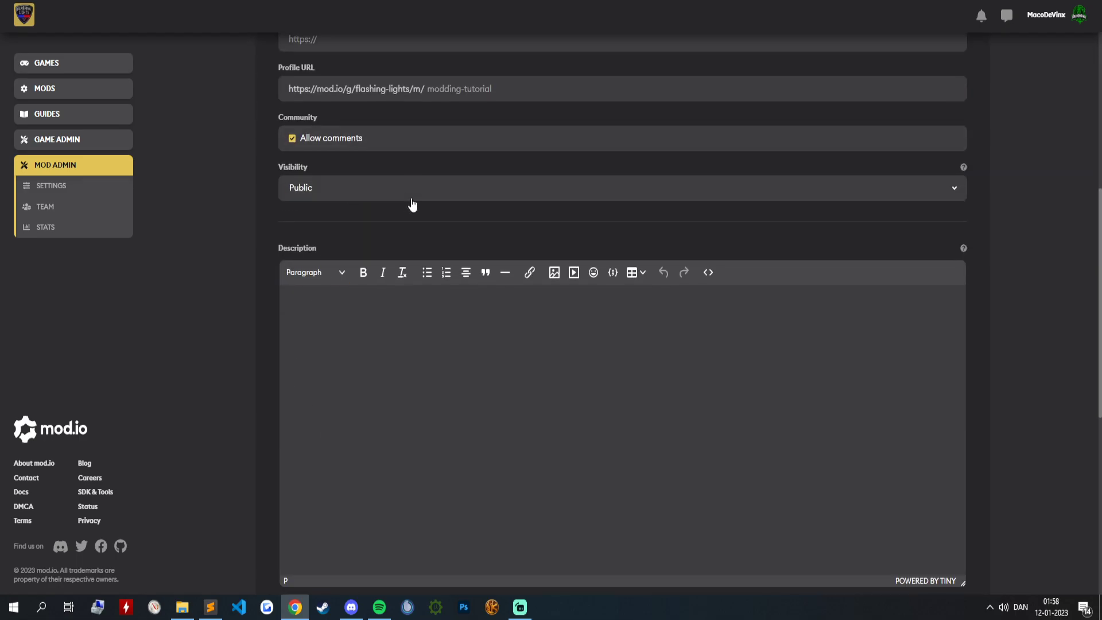
scroll(366, 369, "up", 3)
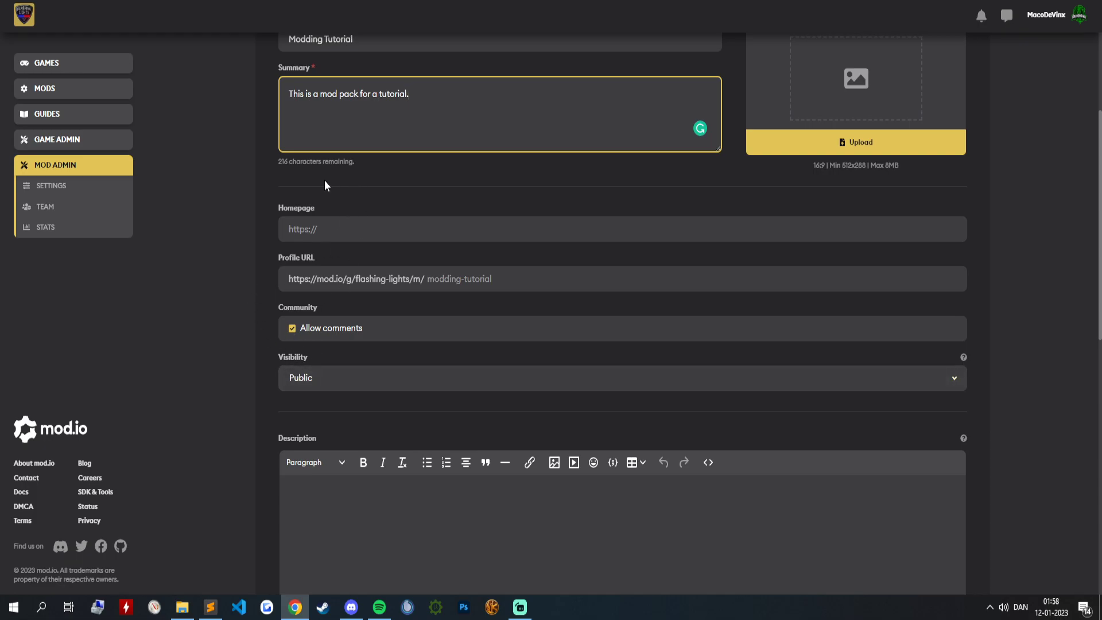
scroll(388, 30, "up", 3)
scroll(499, 352, "down", 10)
scroll(497, 382, "up", 6)
left_click(316, 362)
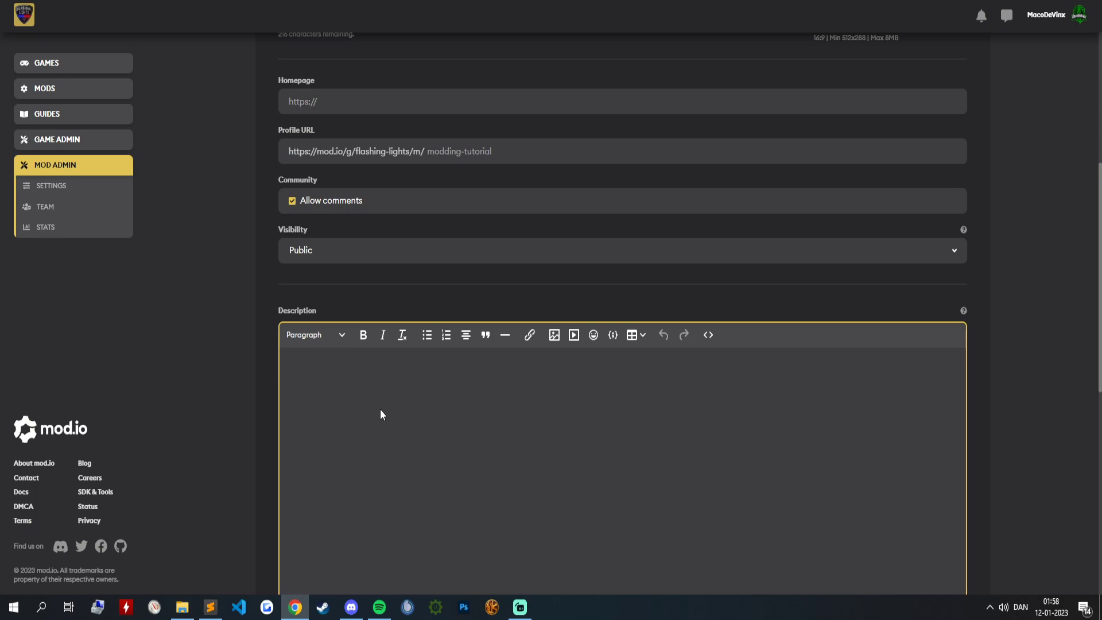
Tick the Vehicle, Character, Siren and Police tags plus the Textures and Audio file tags.
scroll(394, 229, "down", 4)
scroll(376, 295, "down", 4)
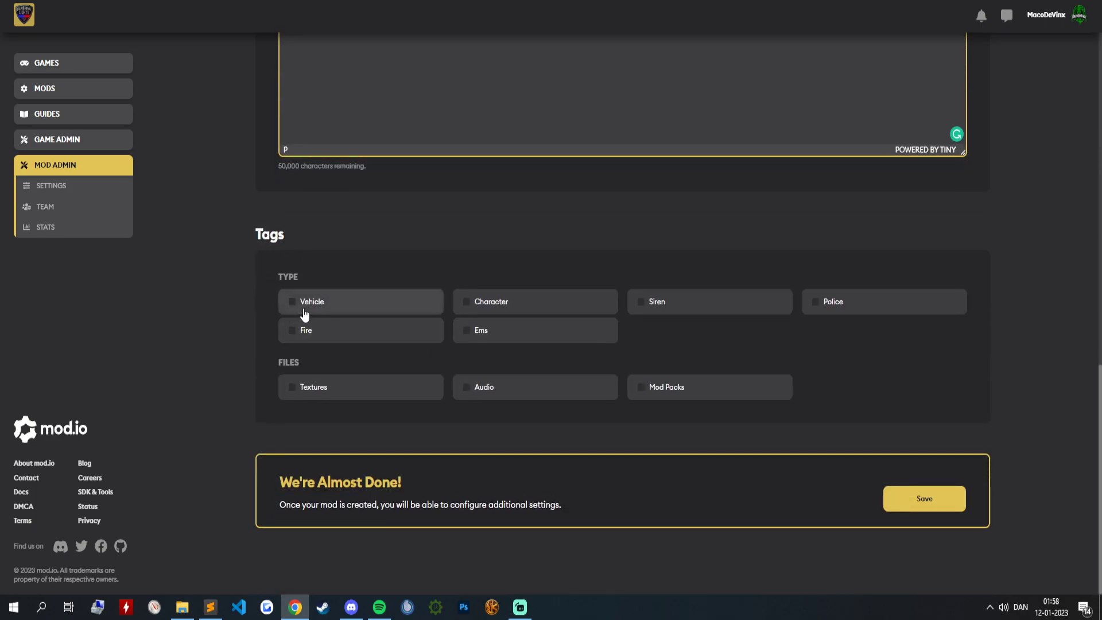
left_click(366, 313)
left_click(477, 309)
left_click(661, 307)
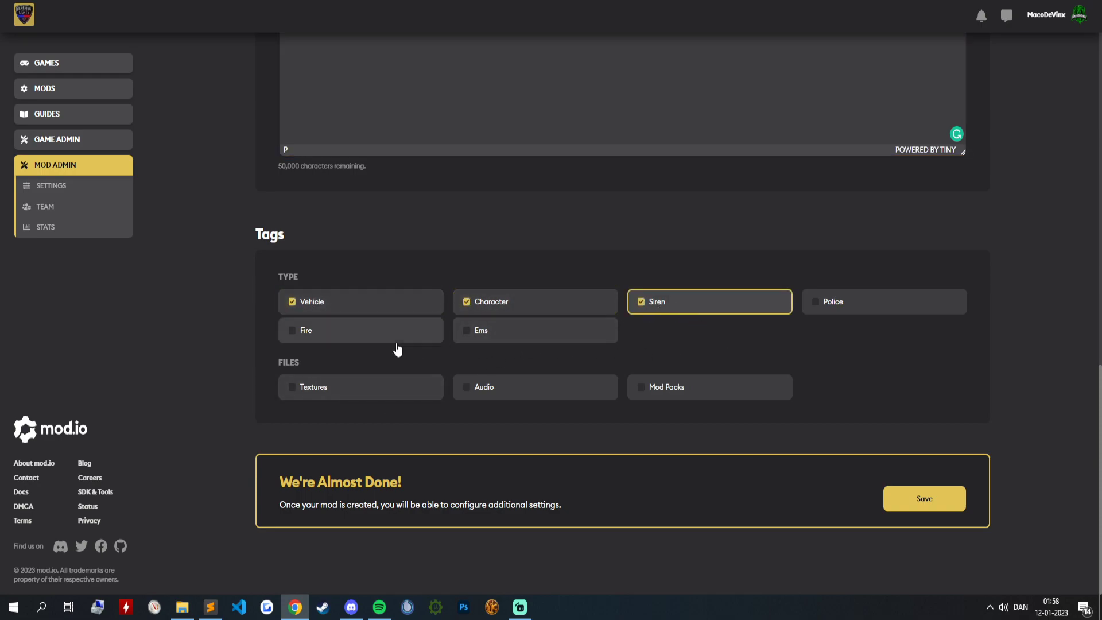
left_click(855, 316)
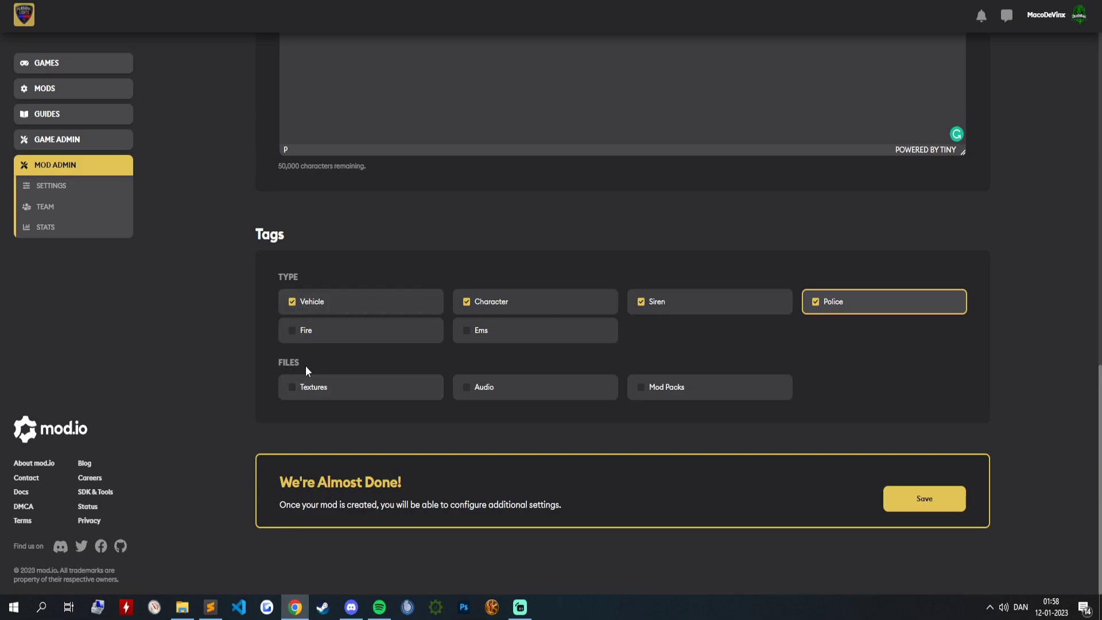
left_click(301, 389)
left_click(564, 386)
scroll(281, 278, "up", 10)
scroll(329, 291, "up", 4)
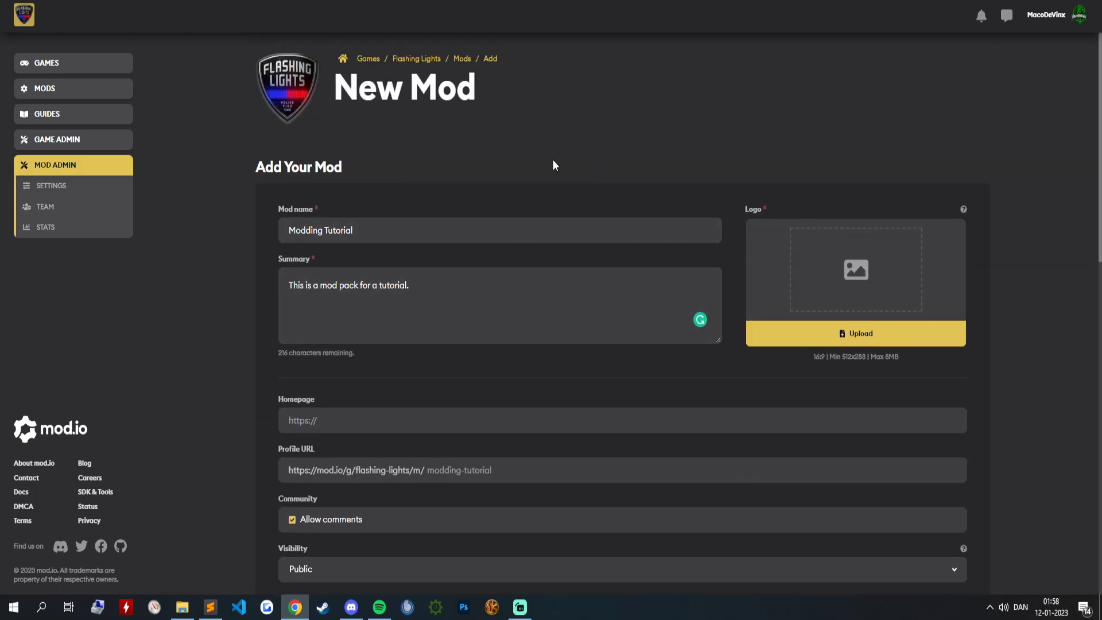
Upload Placeholder_Image.png from the ModIO Packs folder as the mod's logo.
left_click(752, 278)
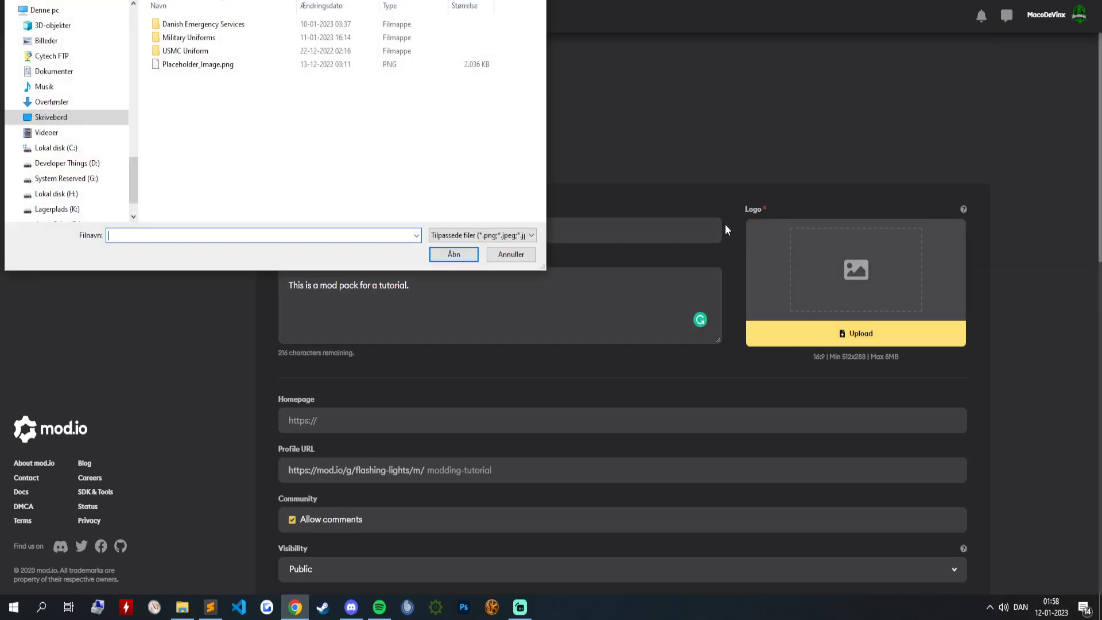
left_click_drag(311, 3, 562, 196)
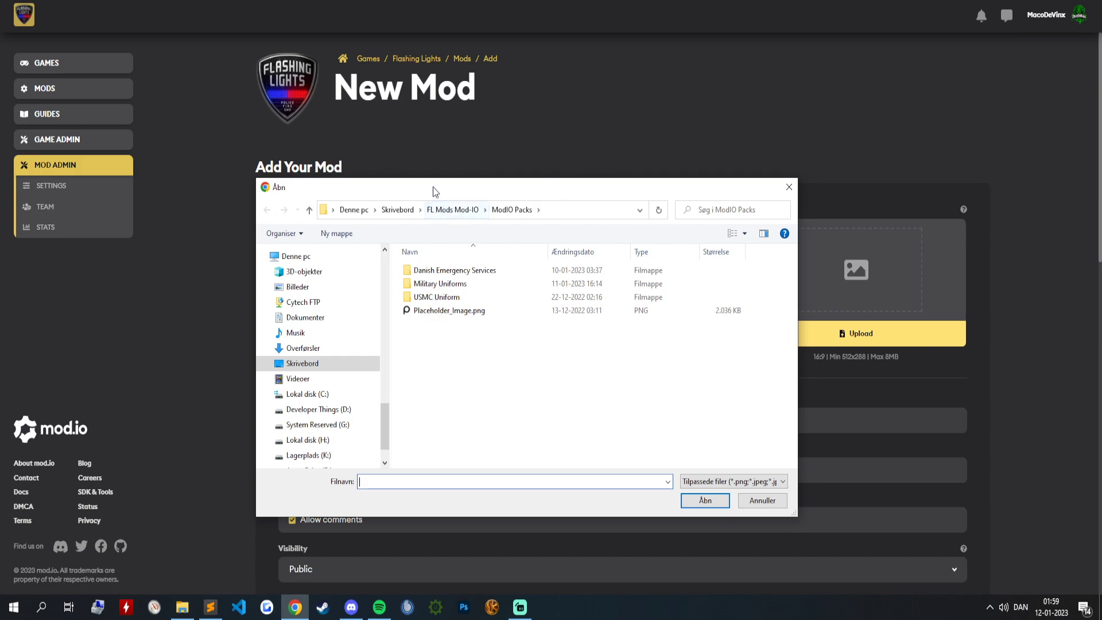
left_click(443, 311)
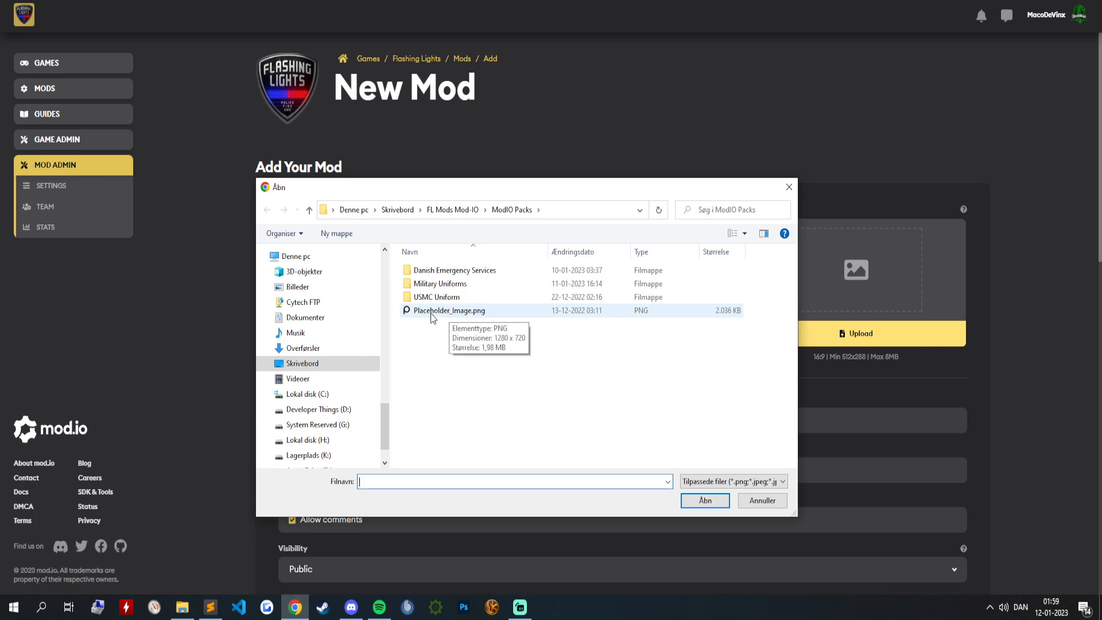
double_click(434, 310)
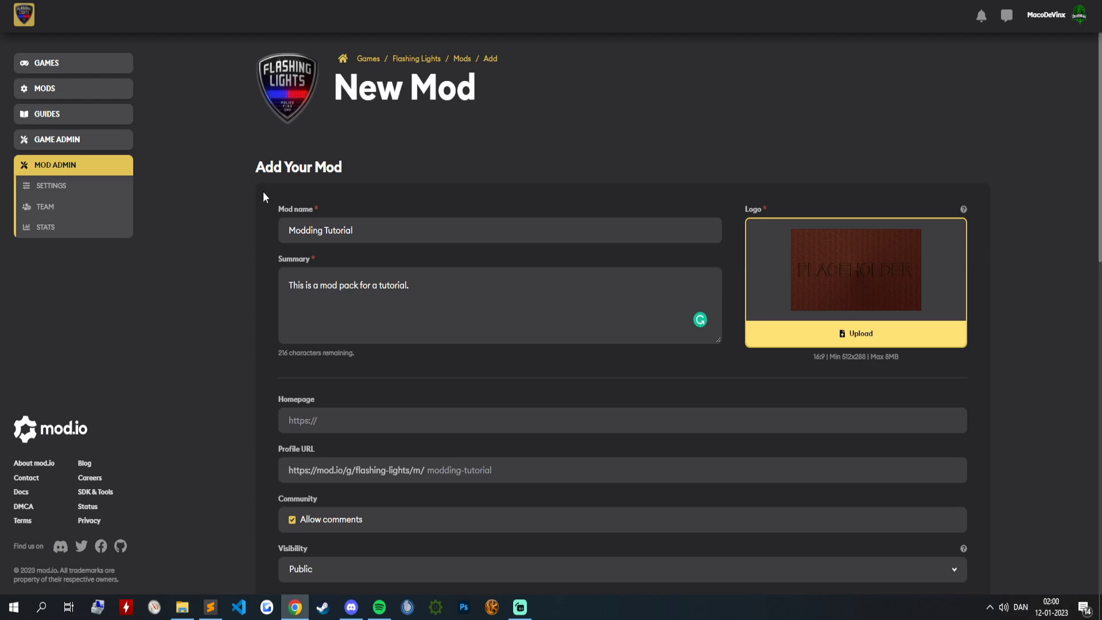
Check the Homepage and Profile URL fields, leaving the Profile URL unchanged.
scroll(235, 213, "down", 12)
scroll(233, 238, "down", 1)
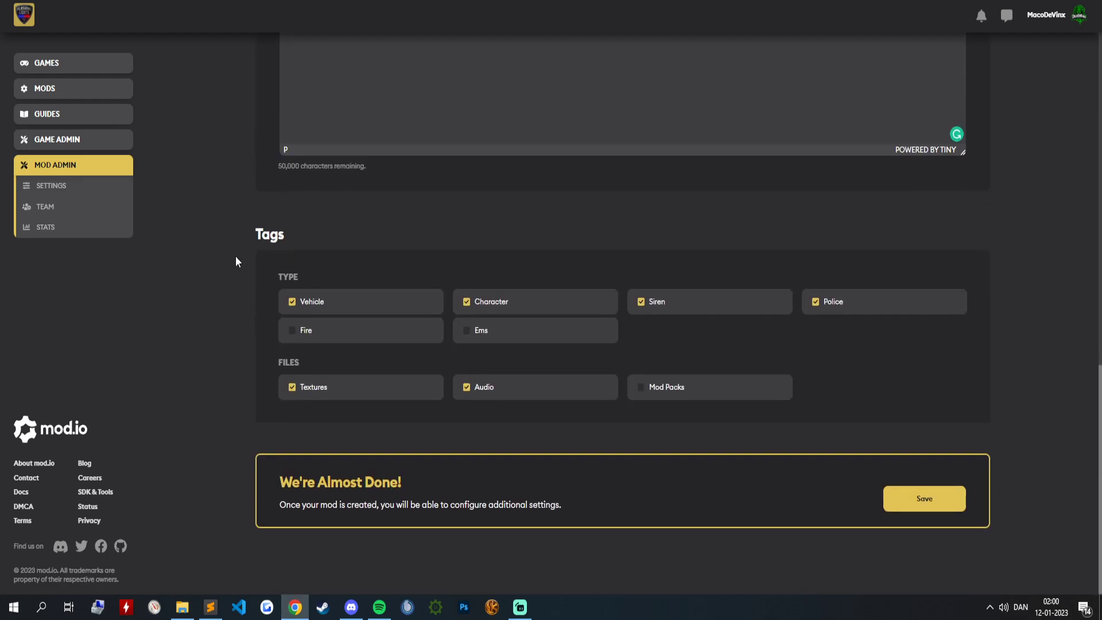
scroll(234, 256, "up", 13)
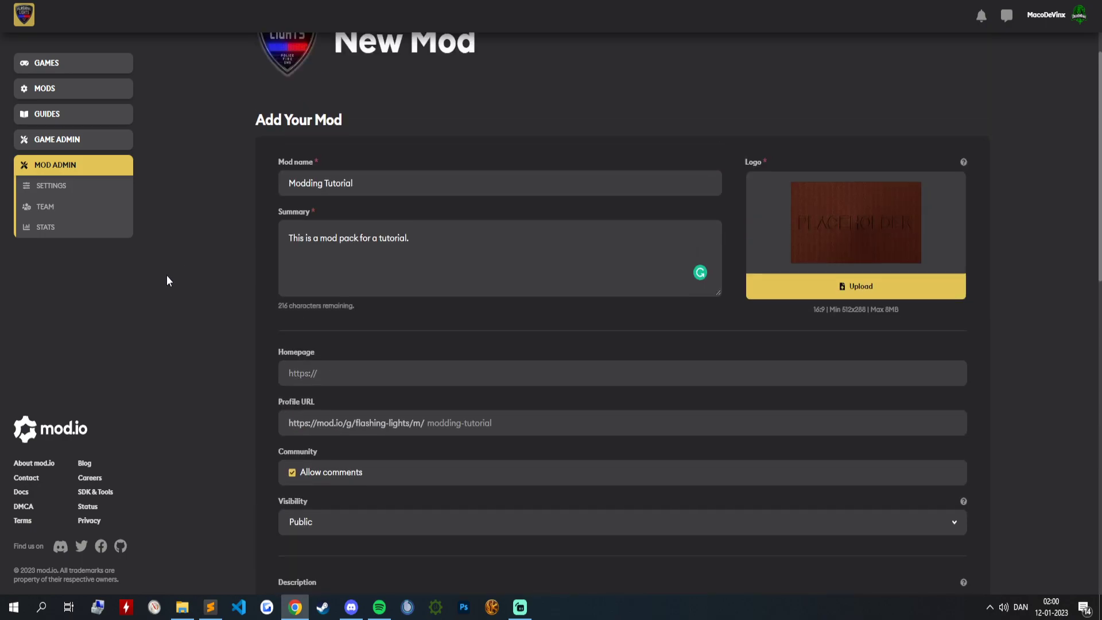
left_click(287, 374)
scroll(259, 350, "down", 2)
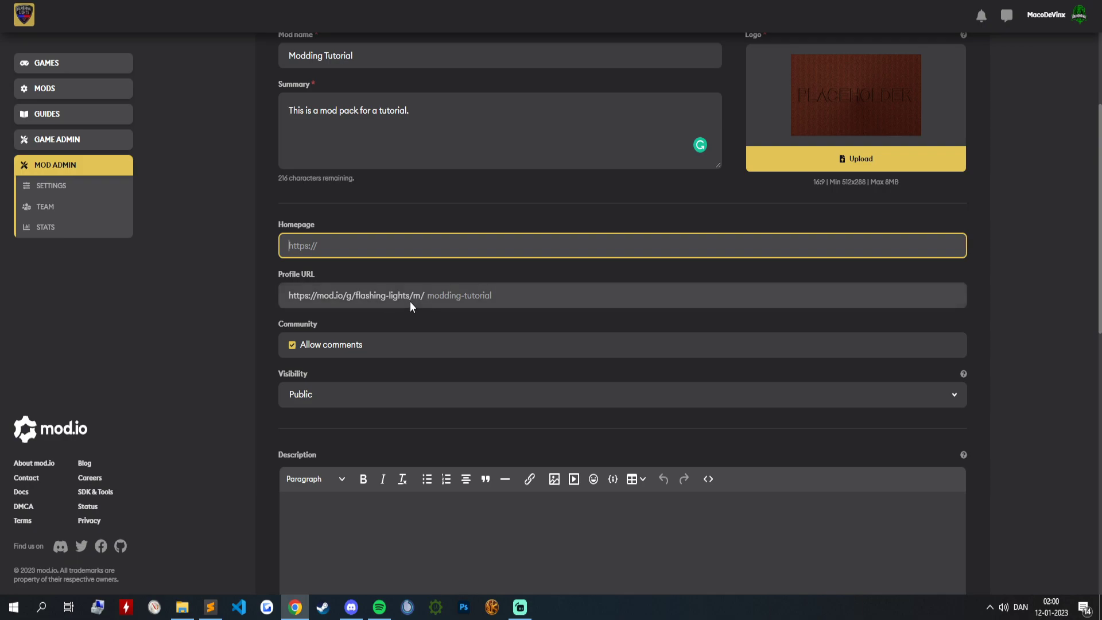
left_click(470, 294)
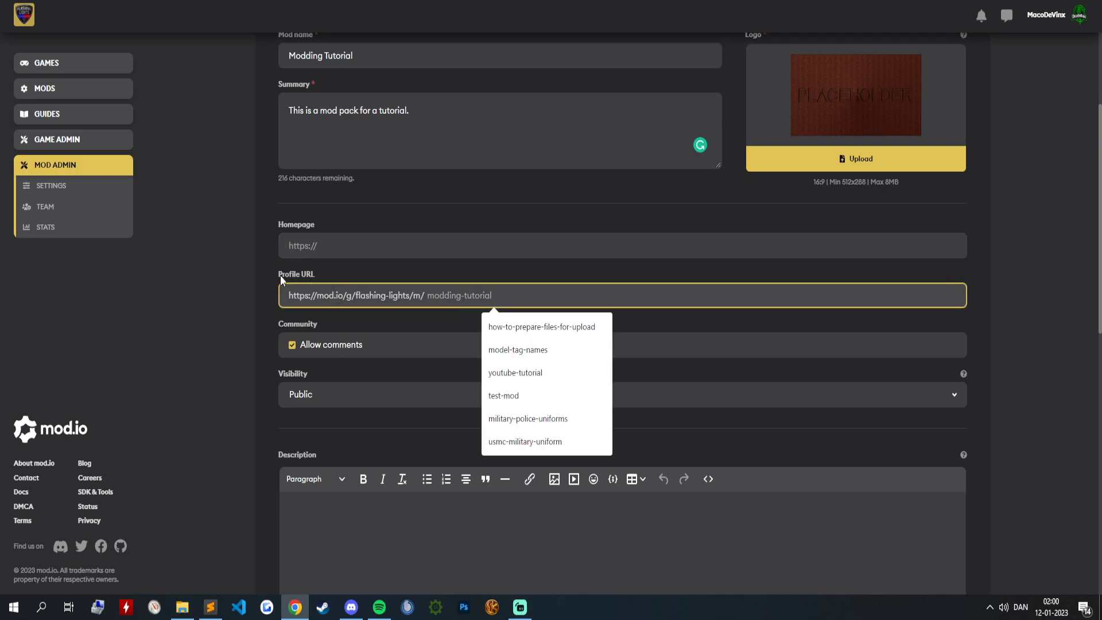
left_click(471, 288)
left_click(481, 290)
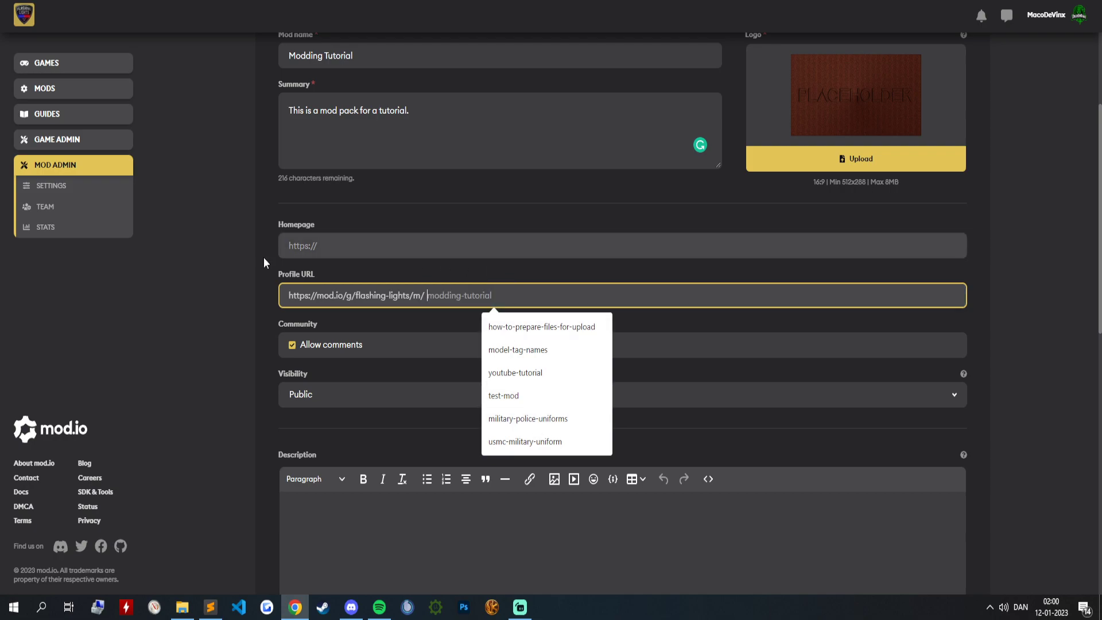
left_click(262, 280)
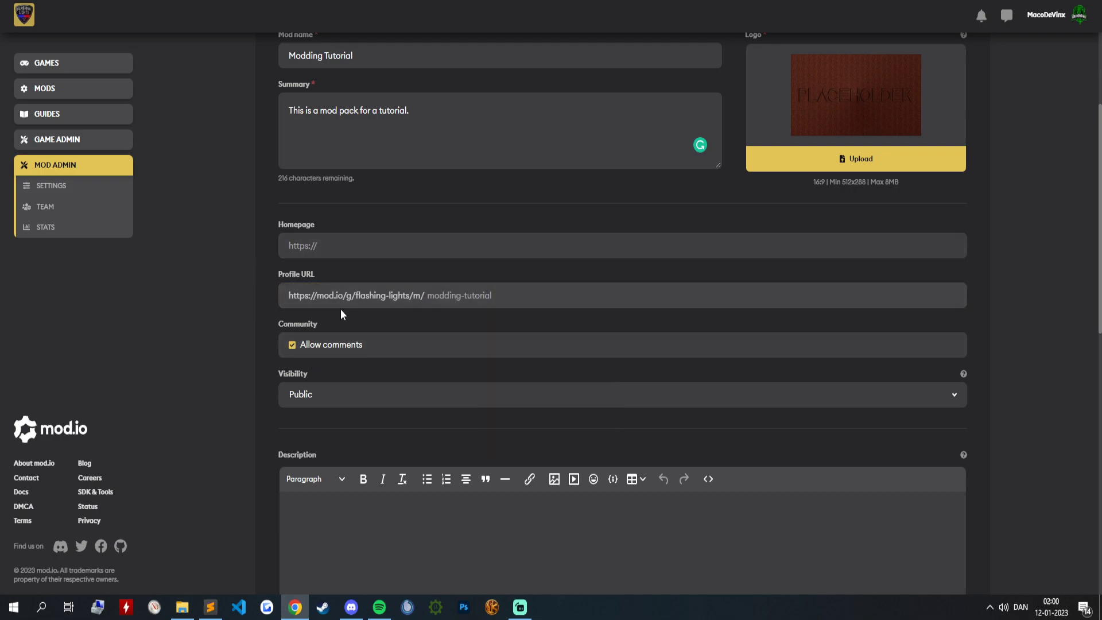
scroll(299, 367, "down", 1)
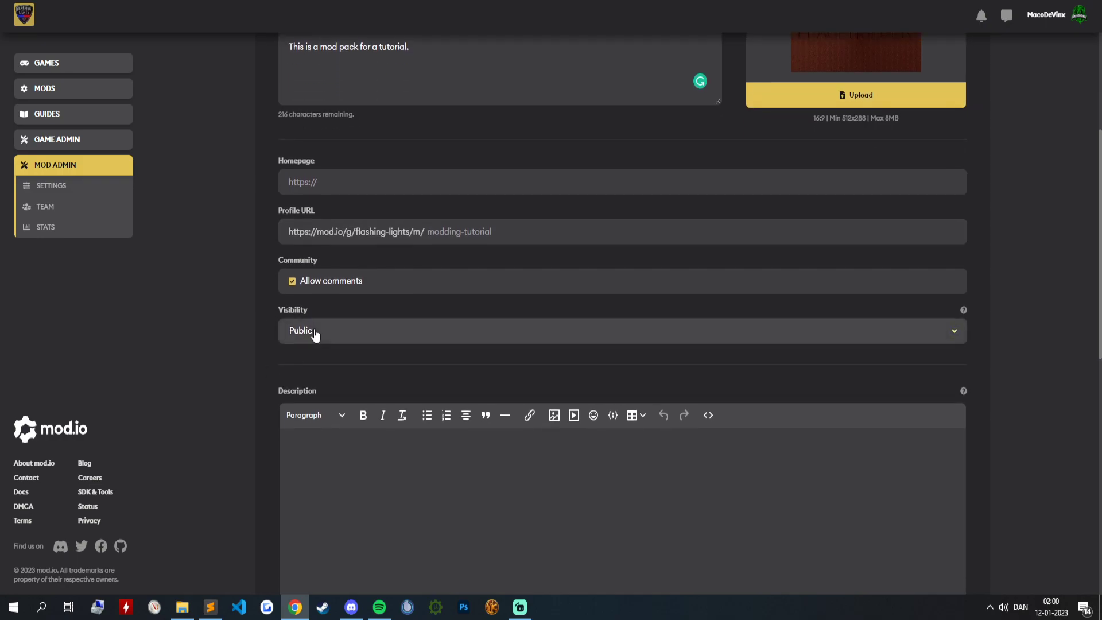
Set the mod's Visibility to Hidden and scroll down to the Save box.
left_click(315, 333)
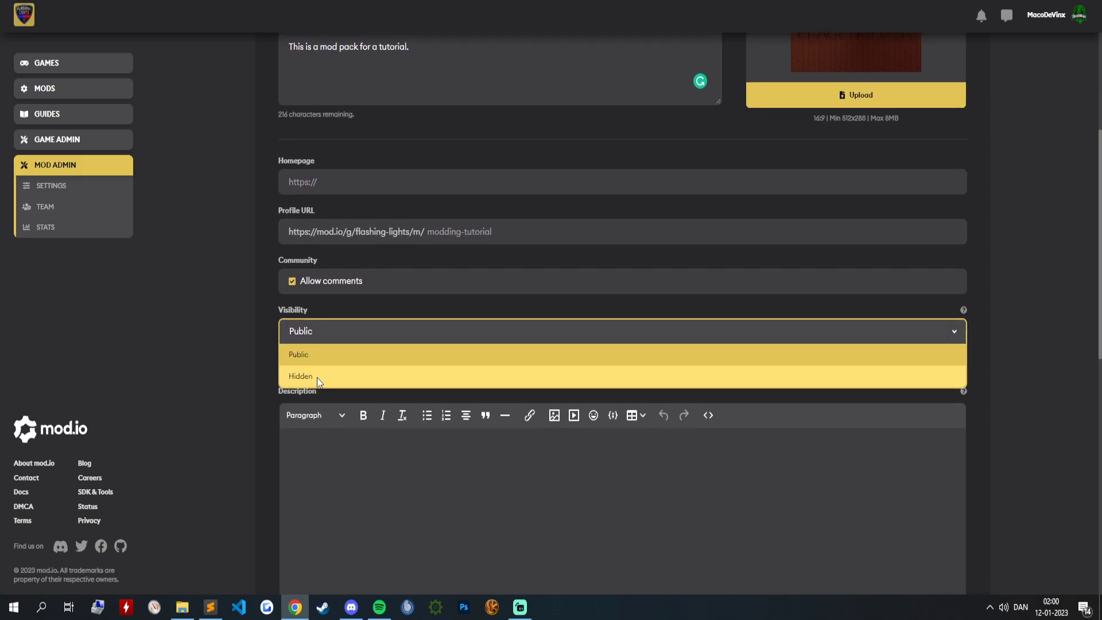
left_click(317, 379)
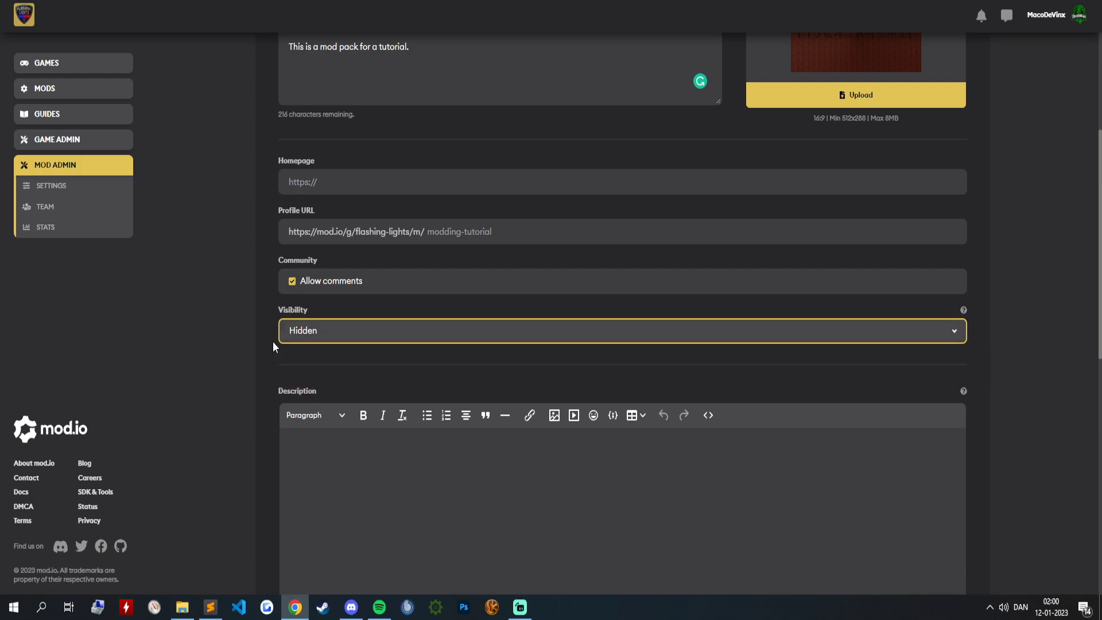
scroll(327, 349, "down", 3)
left_click(335, 269)
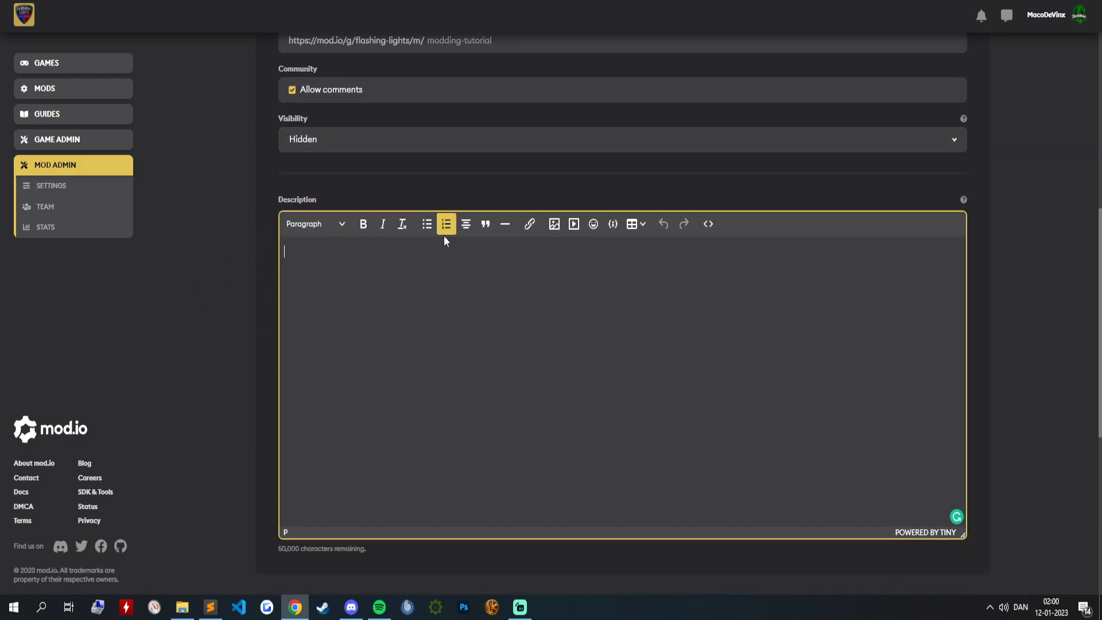
scroll(391, 308, "up", 4)
scroll(645, 326, "up", 3)
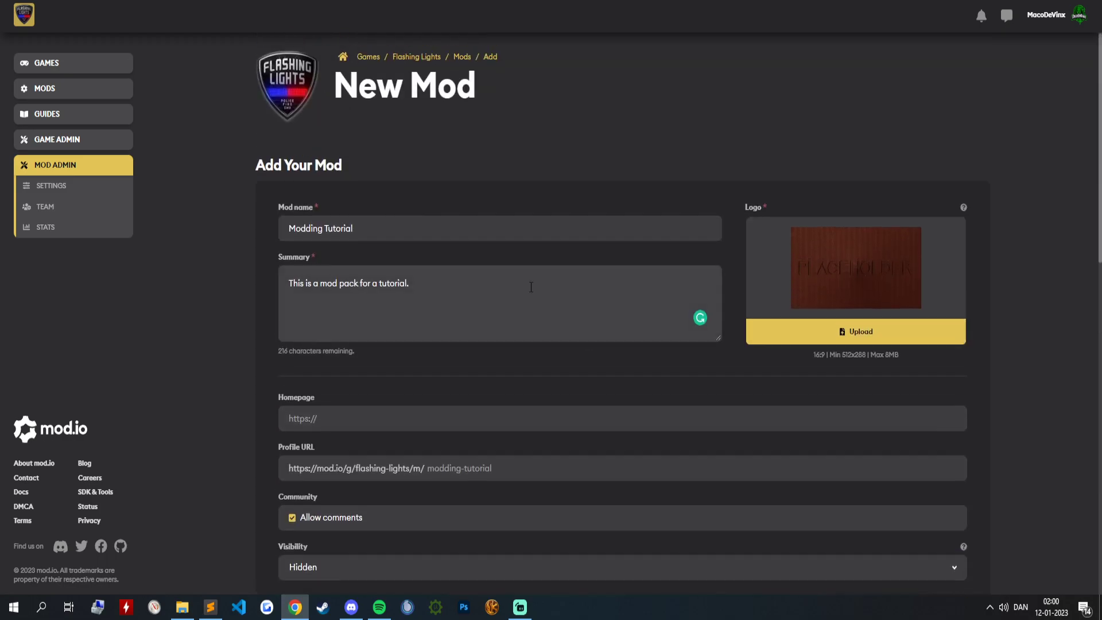
scroll(726, 175, "down", 8)
scroll(306, 221, "up", 8)
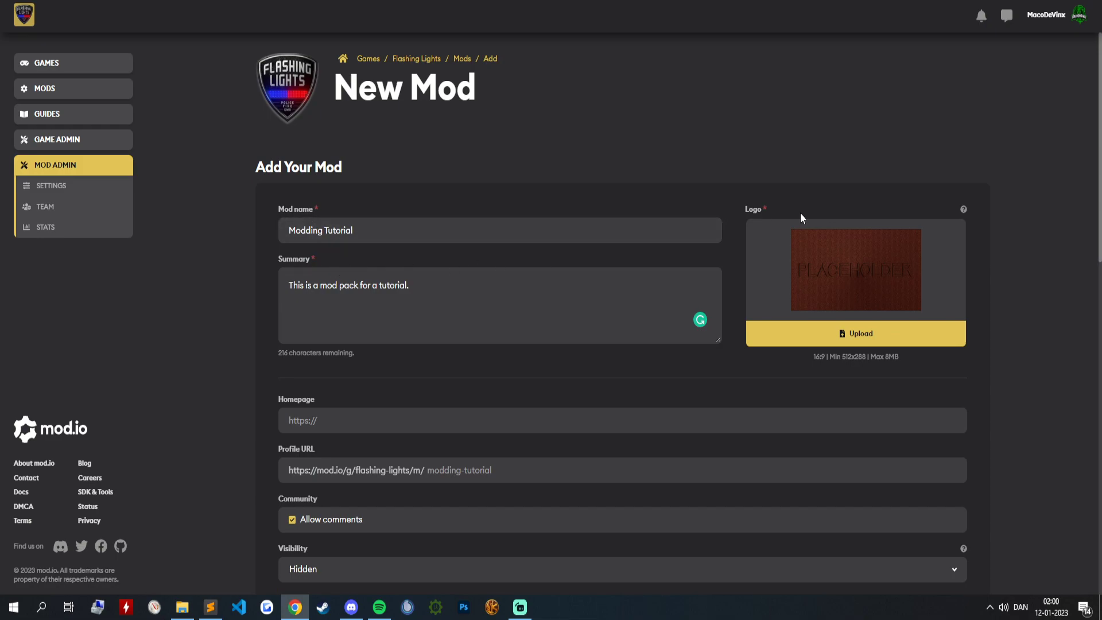
scroll(463, 271, "down", 8)
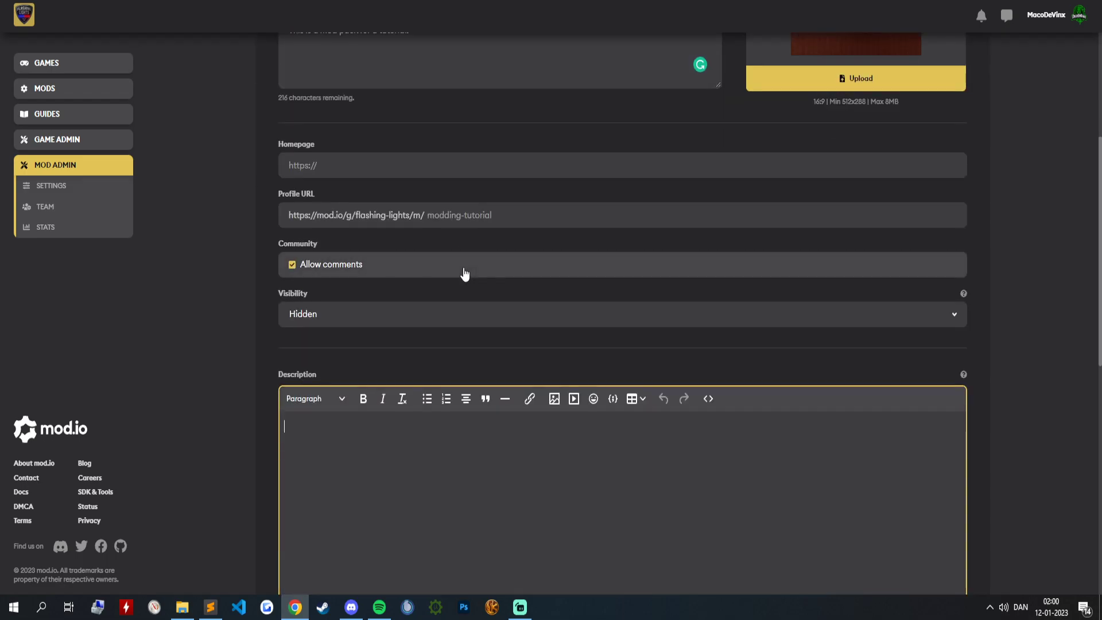
scroll(455, 285, "down", 5)
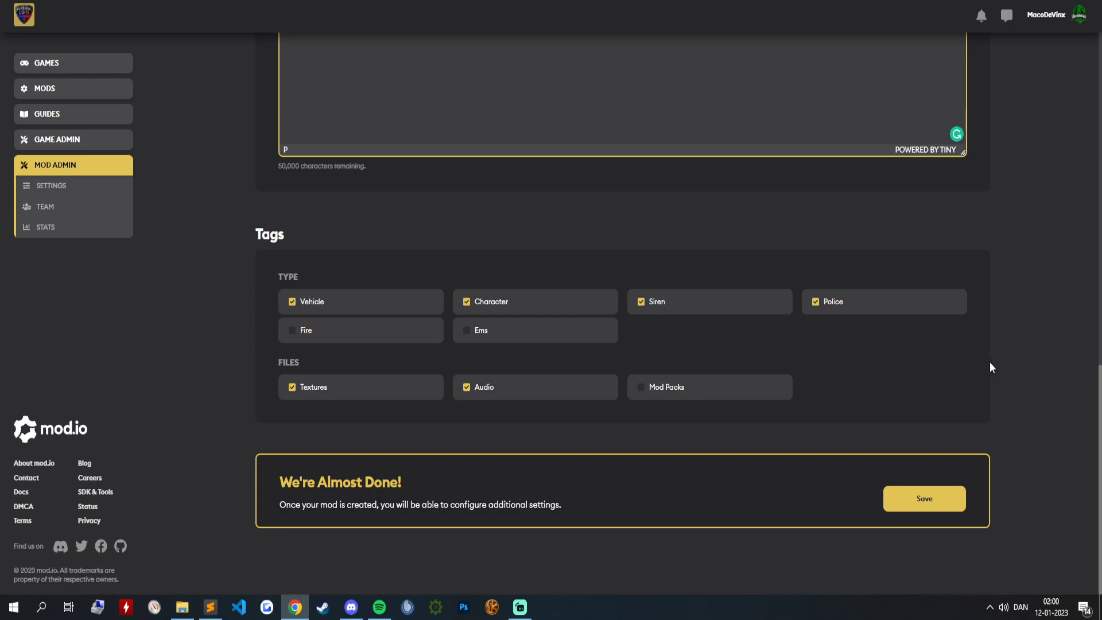
Create the mod with these settings and scroll down to the File Manager section.
left_click(921, 500)
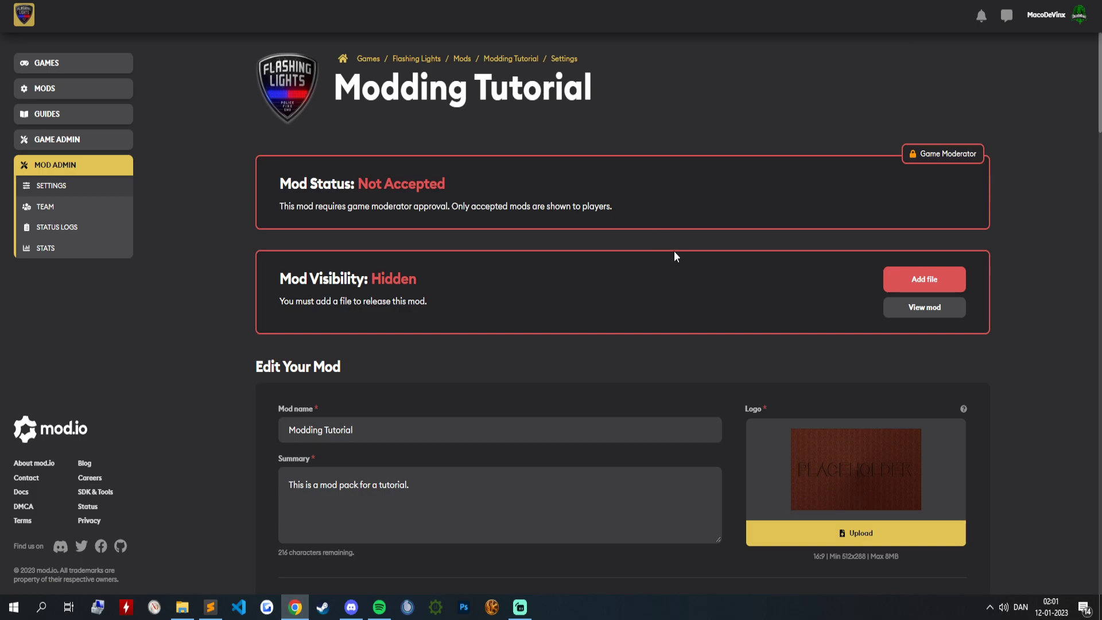
scroll(673, 261, "down", 15)
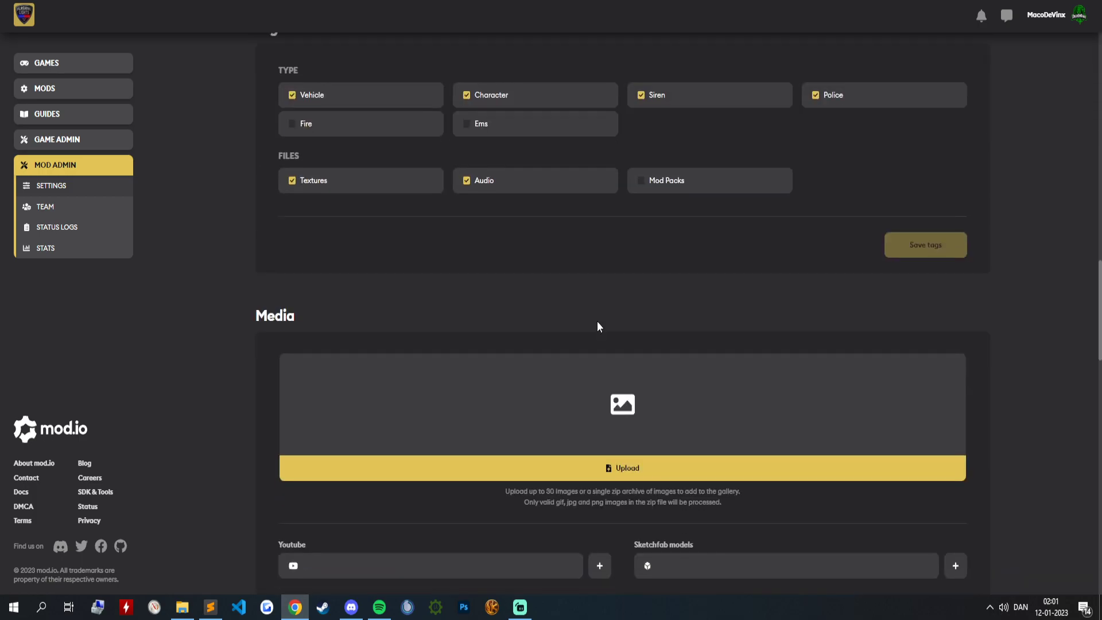
scroll(597, 322, "down", 5)
scroll(477, 324, "down", 1)
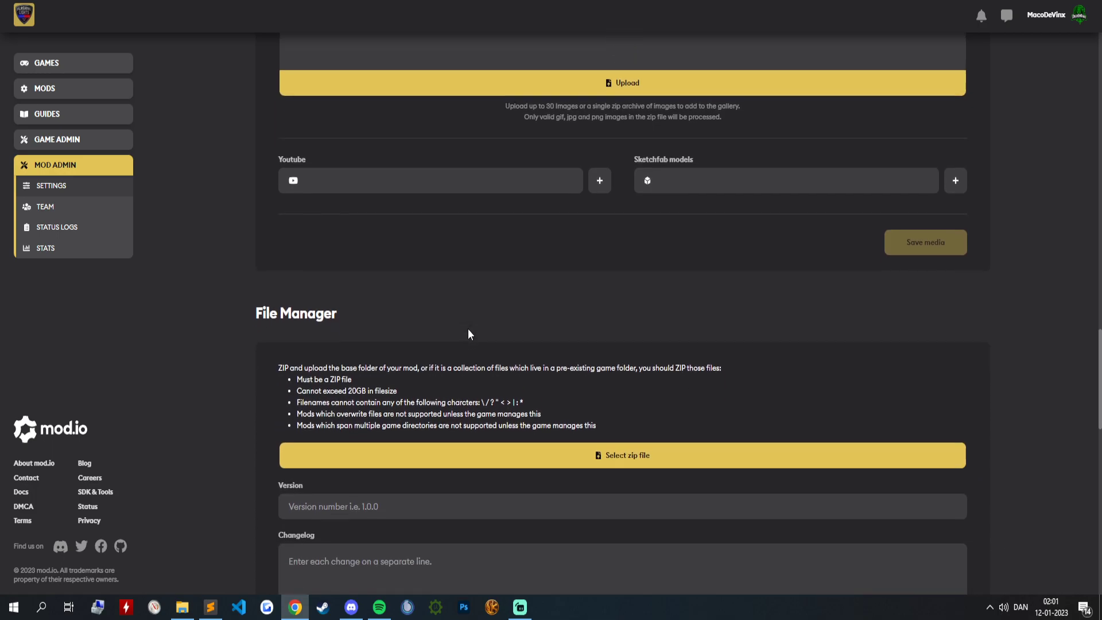
scroll(469, 333, "down", 1)
left_click_drag(262, 256, 339, 269)
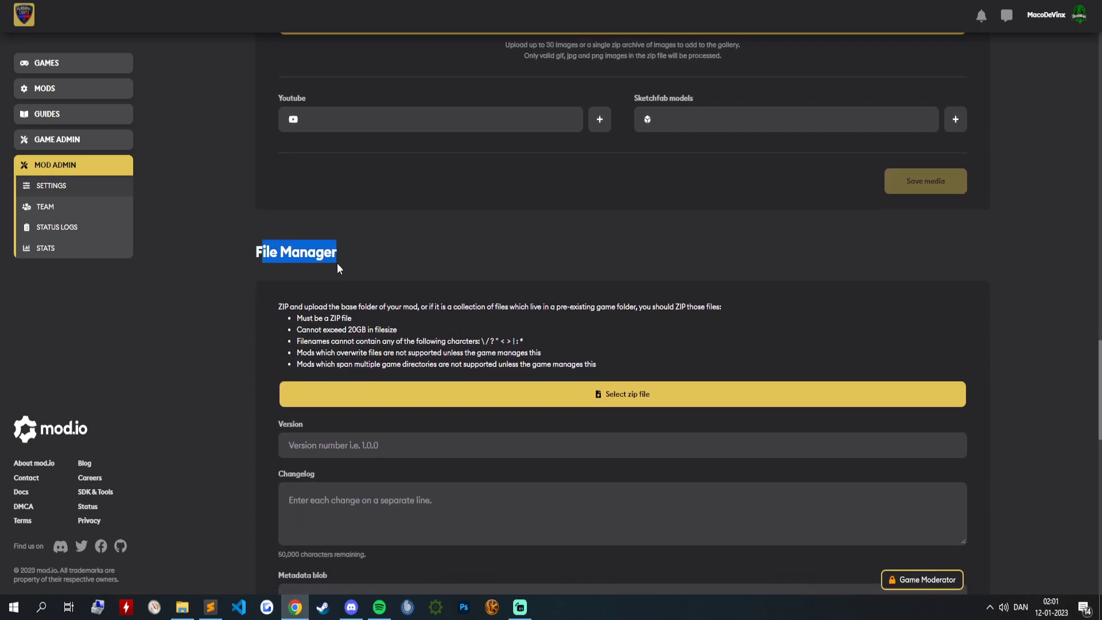
Confirm the Mod Status heading reads Not Accepted.
scroll(314, 264, "down", 5)
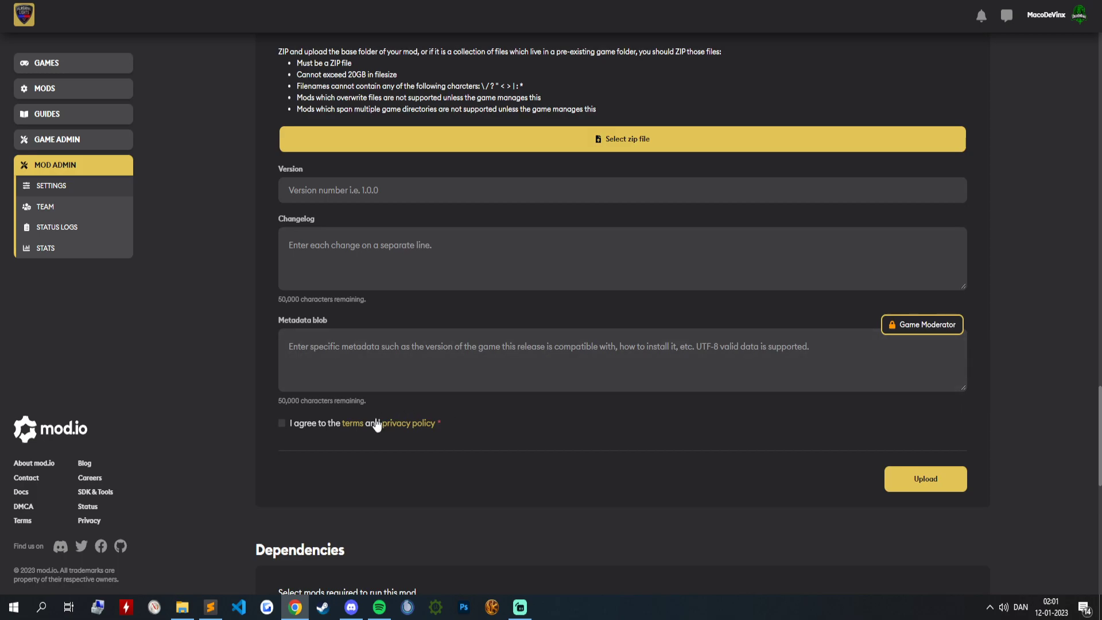
scroll(463, 401, "down", 2)
scroll(446, 549, "down", 5)
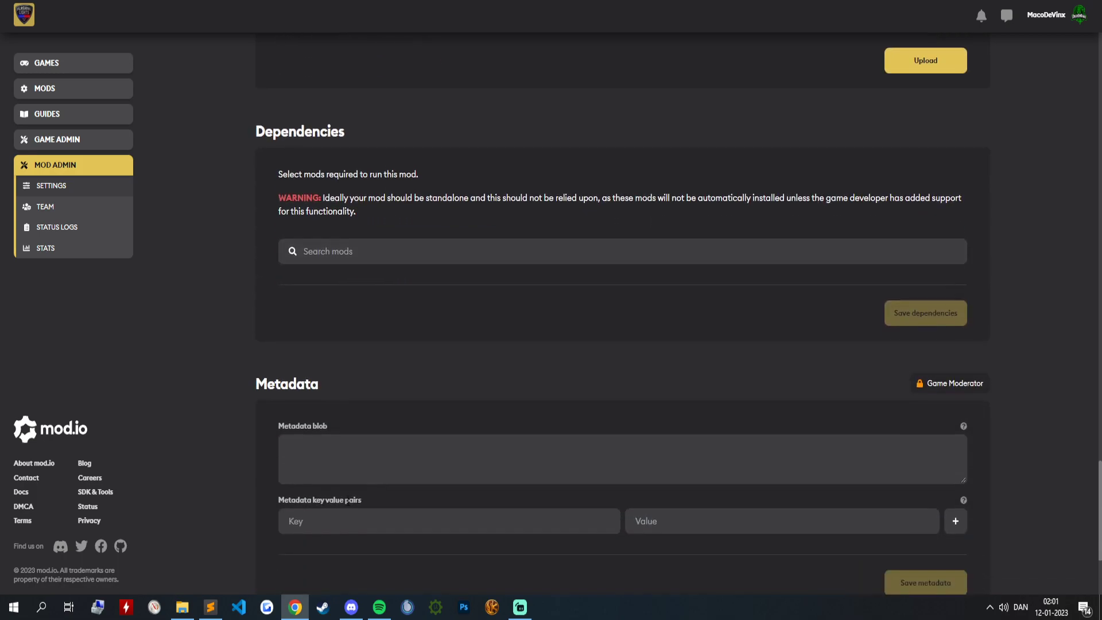
scroll(274, 369, "up", 15)
scroll(274, 368, "up", 20)
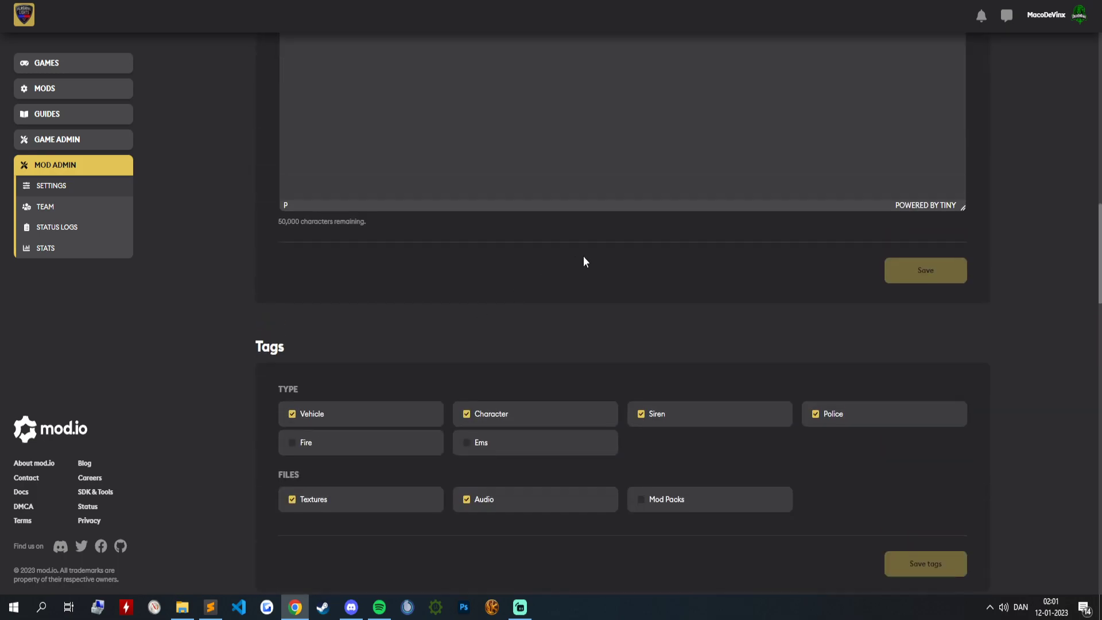
scroll(610, 292, "up", 6)
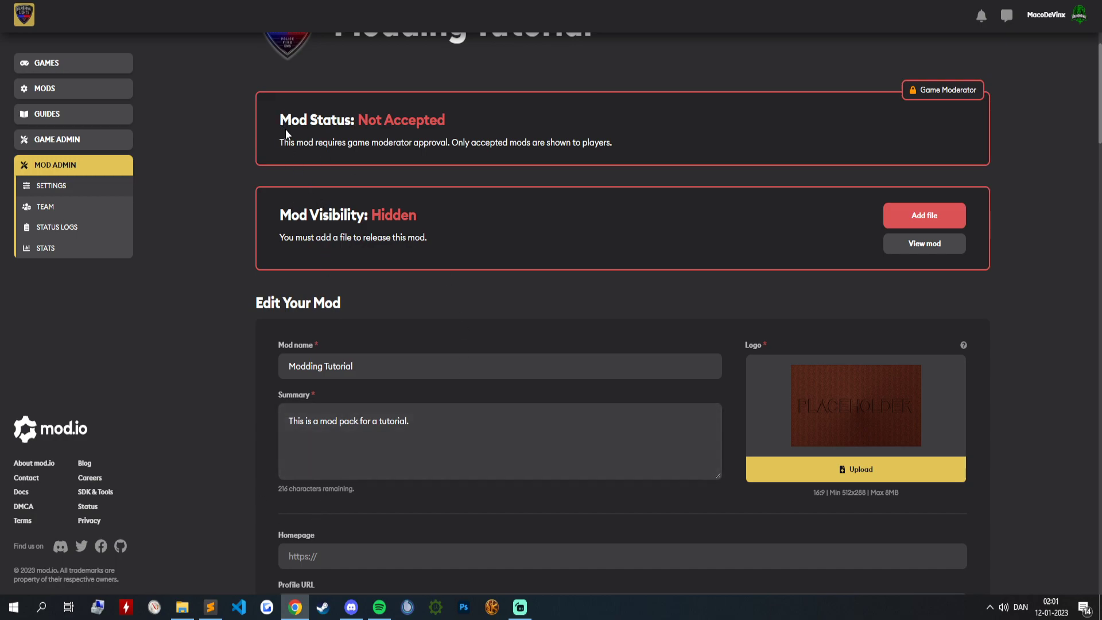
left_click_drag(286, 127, 469, 142)
left_click(351, 139)
left_click_drag(280, 119, 449, 129)
Bring up the Modding Tutorial folder window and move it up and left.
scroll(260, 294, "down", 12)
scroll(255, 295, "down", 13)
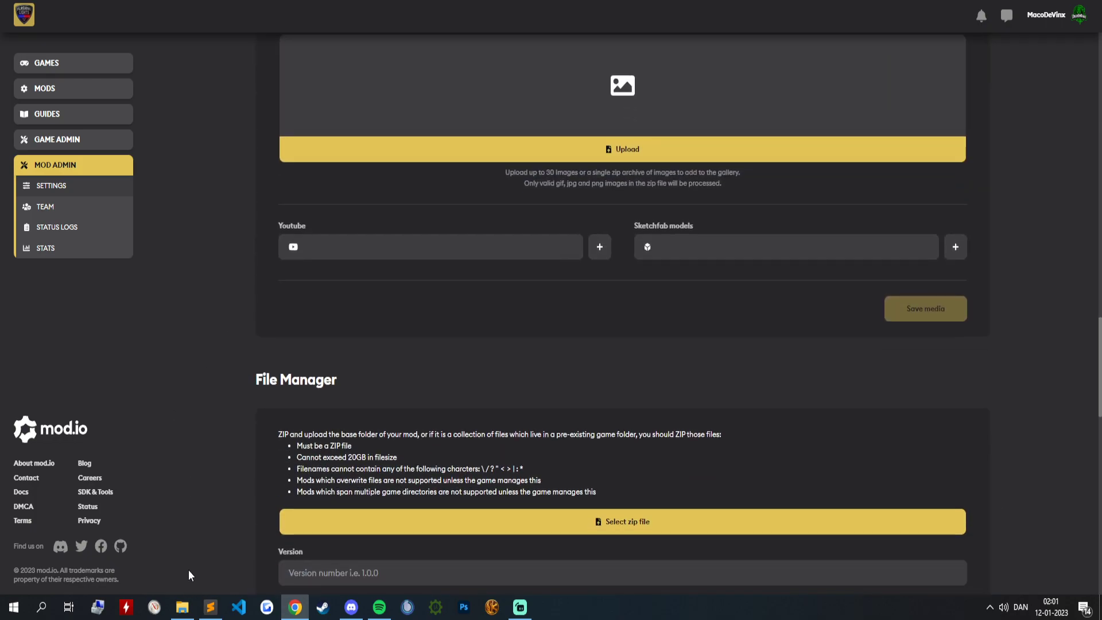
left_click(182, 607)
left_click_drag(634, 111, 461, 62)
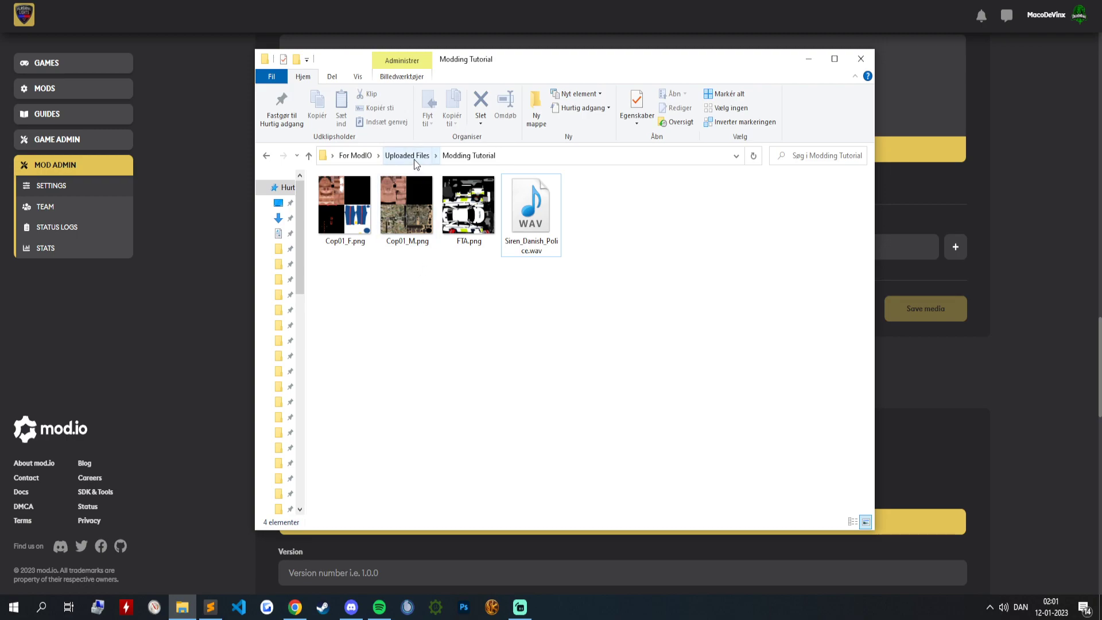
Archive the whole Modding Tutorial folder in Uploaded Files as a ZIP.
left_click(416, 164)
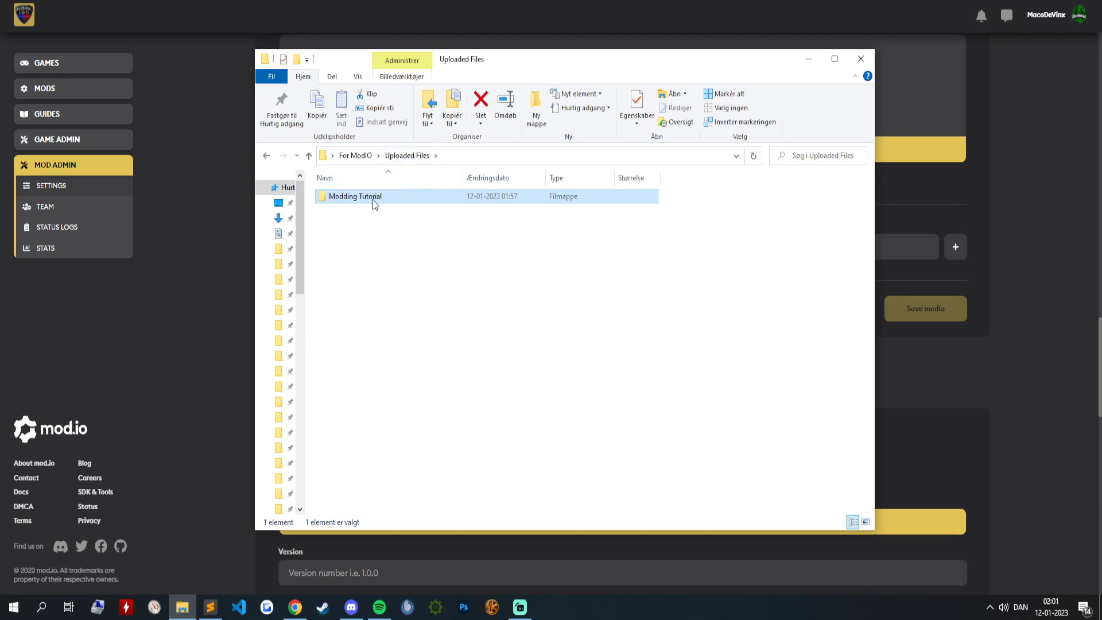
right_click(334, 198)
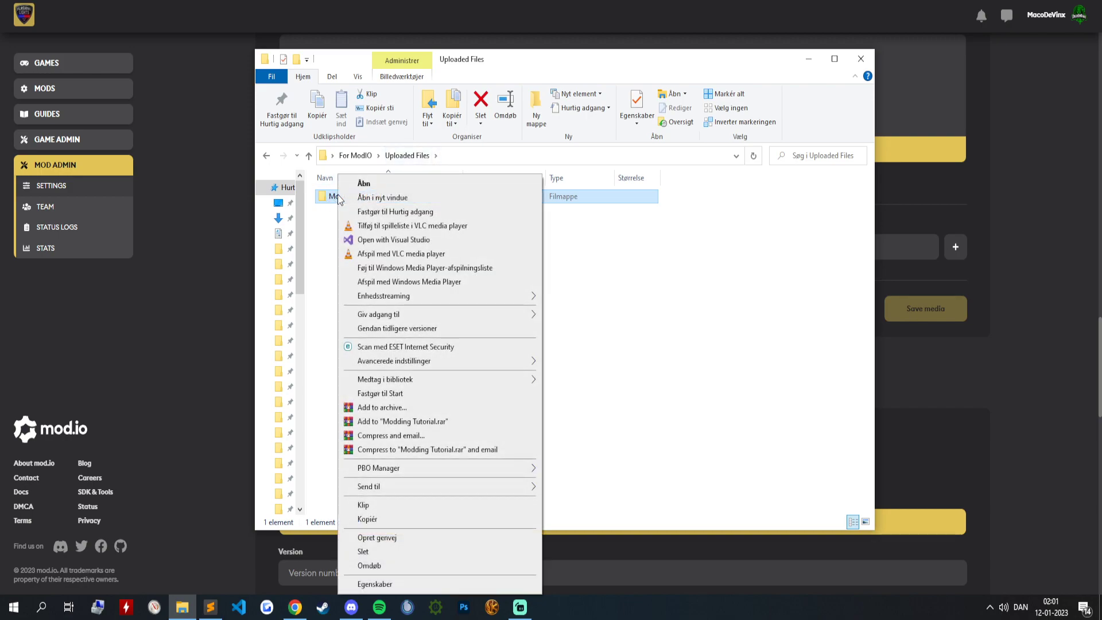
left_click(383, 408)
left_click(506, 265)
left_click(562, 396)
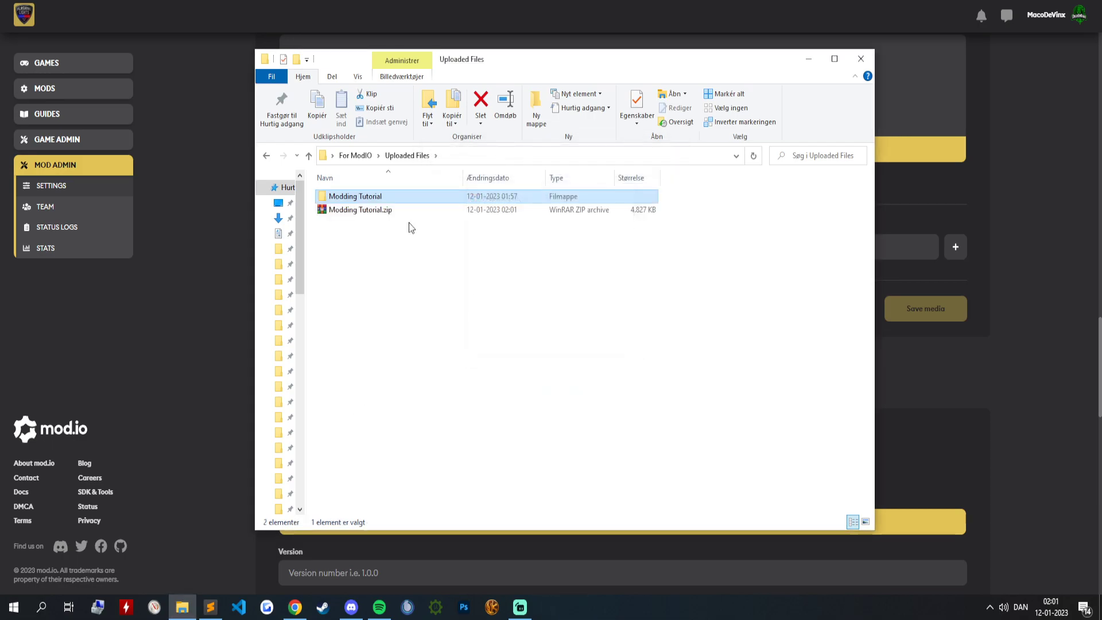
Inspect Modding Tutorial.zip's contents in WinRAR, then close the viewer.
double_click(391, 211)
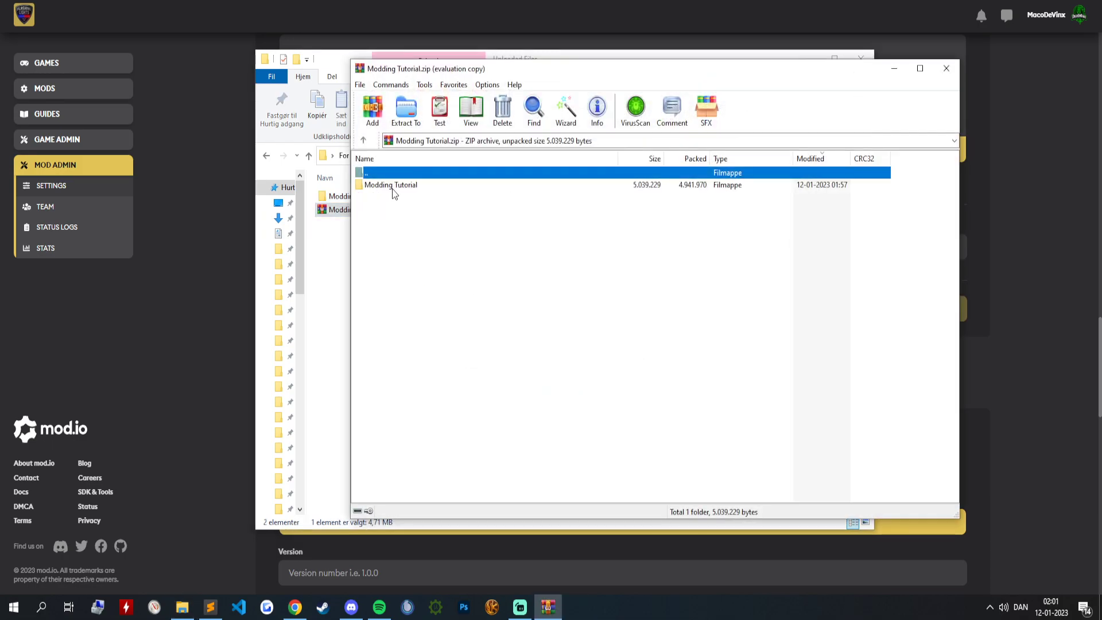
key("Escape")
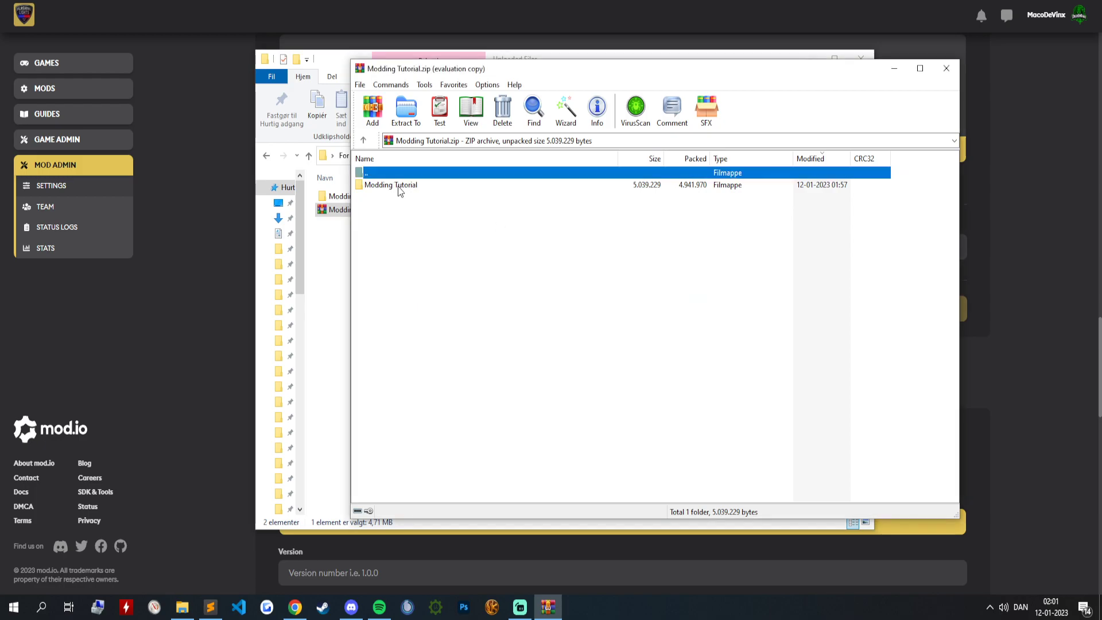
left_click(397, 186)
double_click(397, 186)
double_click(395, 176)
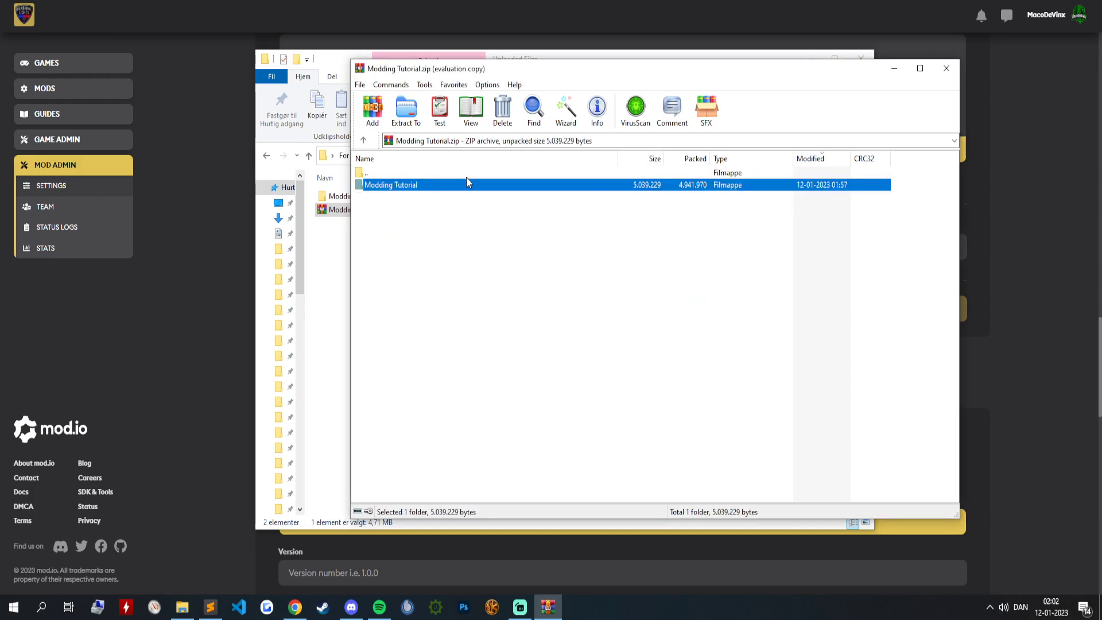
left_click(949, 71)
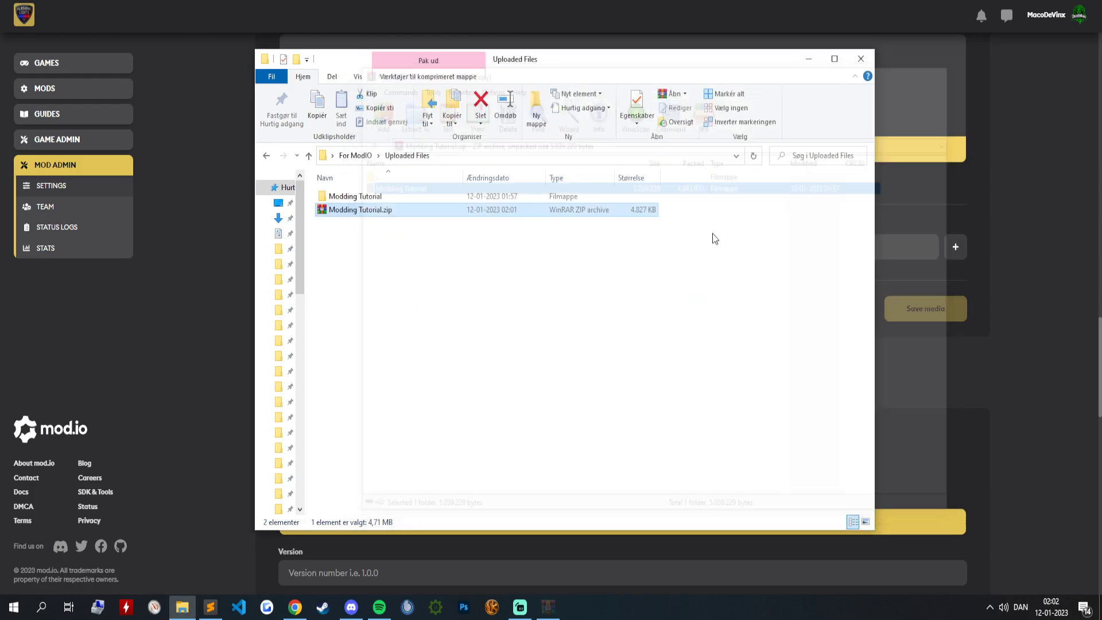
Delete the test Modding Tutorial.zip archive.
left_click(378, 294)
left_click(342, 213)
key("Delete")
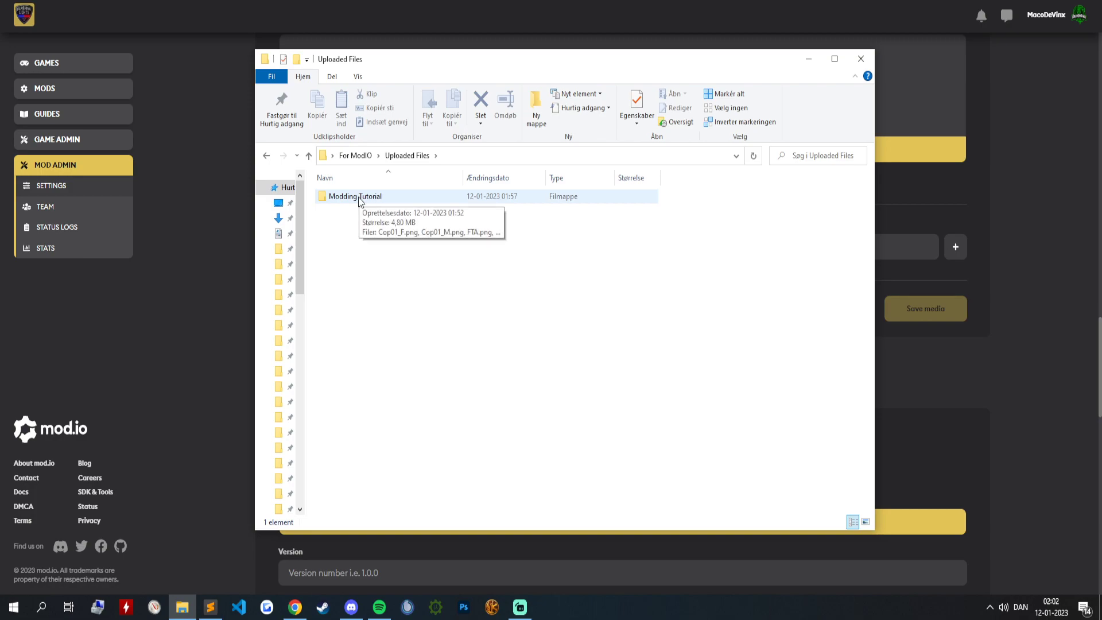
Send the four mod files to a ZIP-compressed folder named Modding_Tutorial.zip.
double_click(359, 198)
left_click_drag(553, 278, 346, 199)
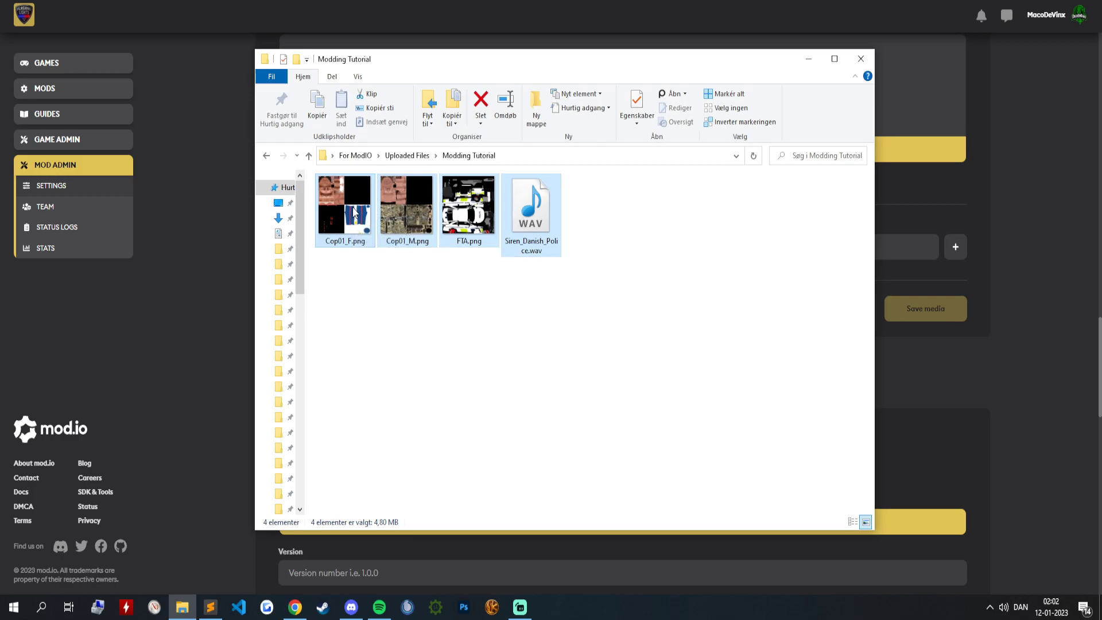
right_click(355, 212)
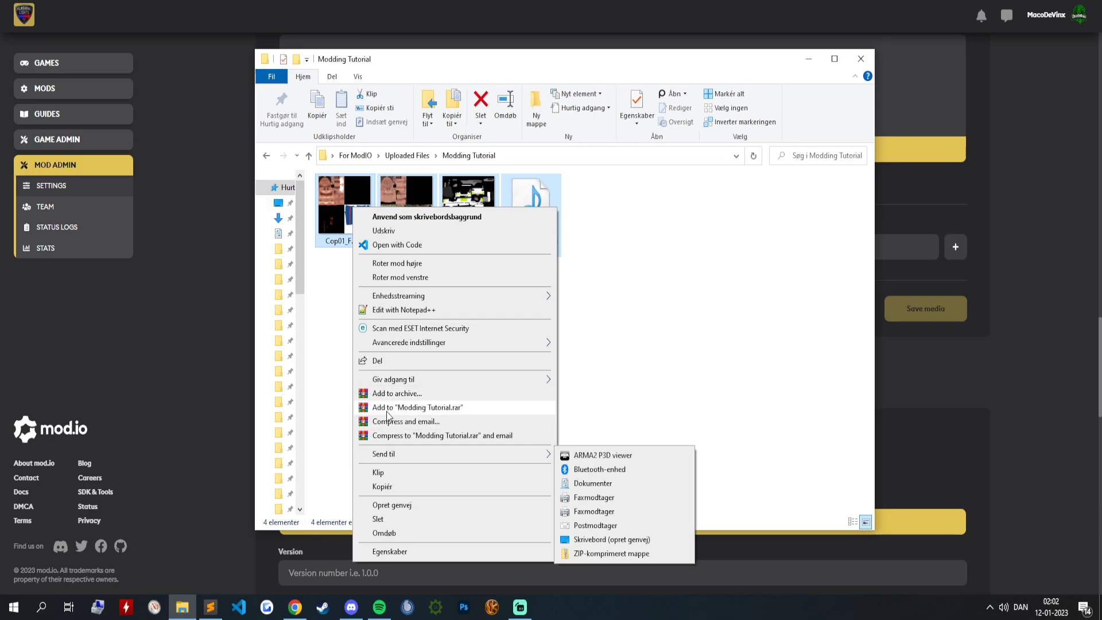
mouse_move(384, 460)
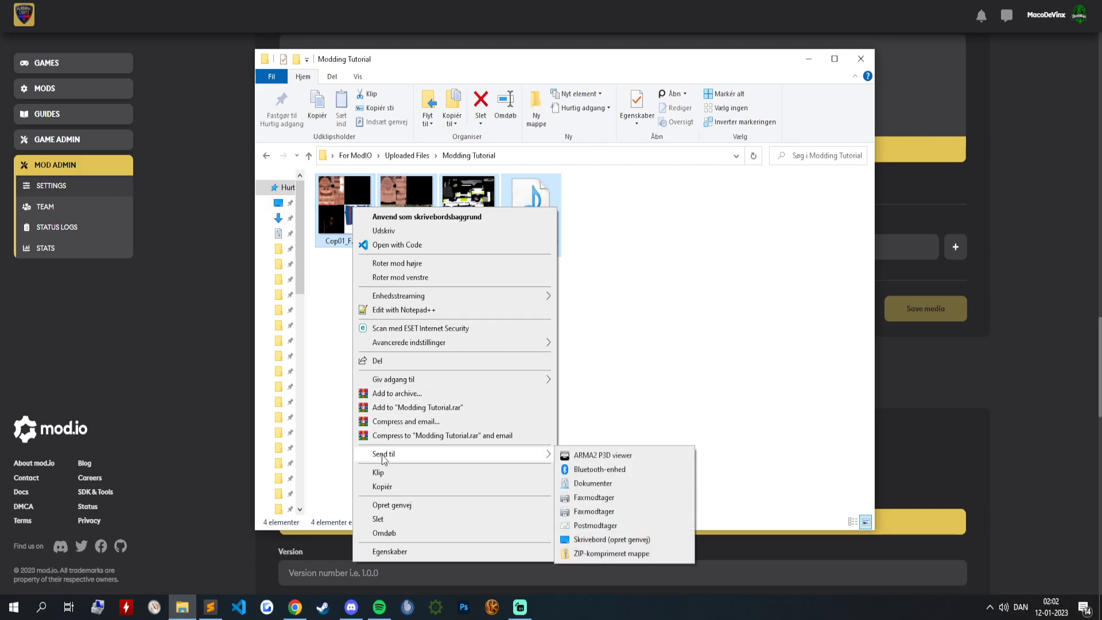
left_click(623, 557)
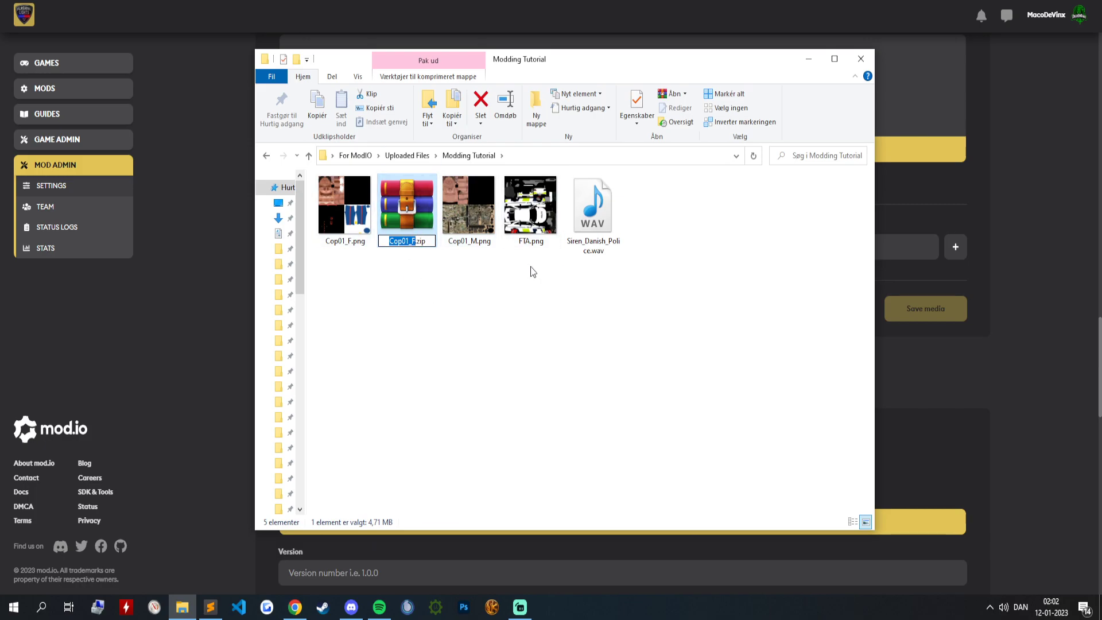
key("BackSpace")
type("Modding_Tutorial_")
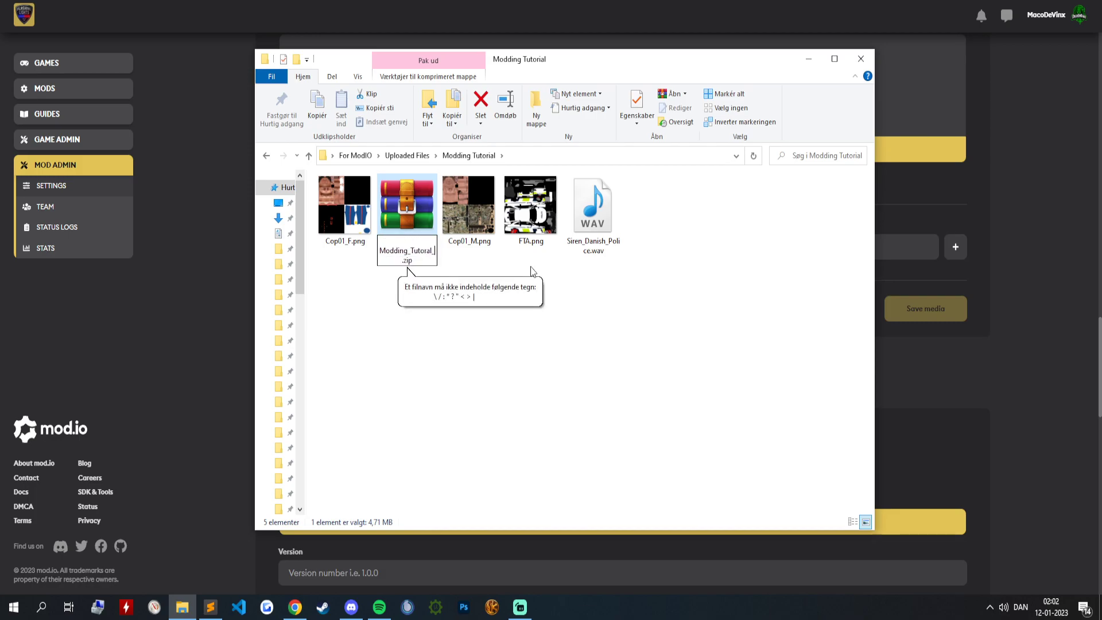
key("BackSpace")
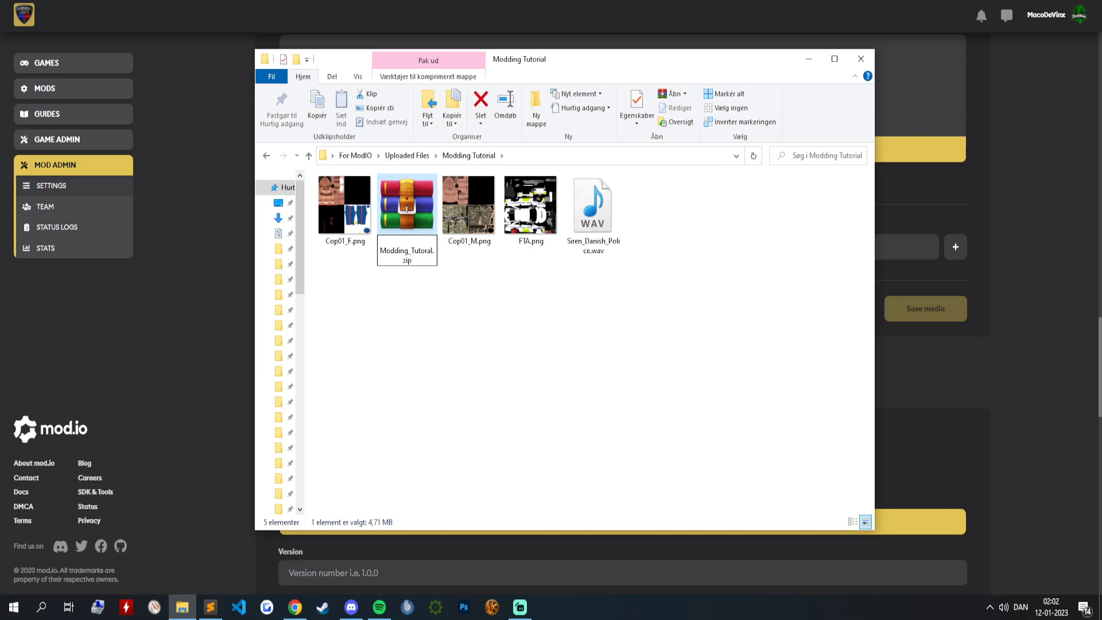
Confirm the zip name and drag the zip onto the mod.io upload page.
left_click(556, 337)
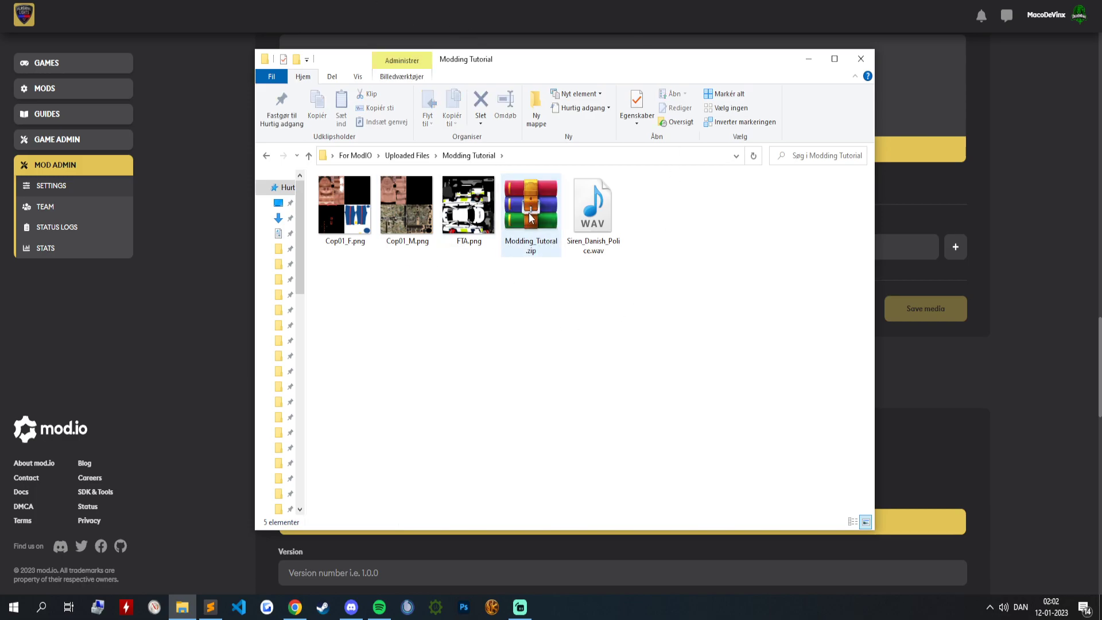
left_click_drag(544, 64, 896, 96)
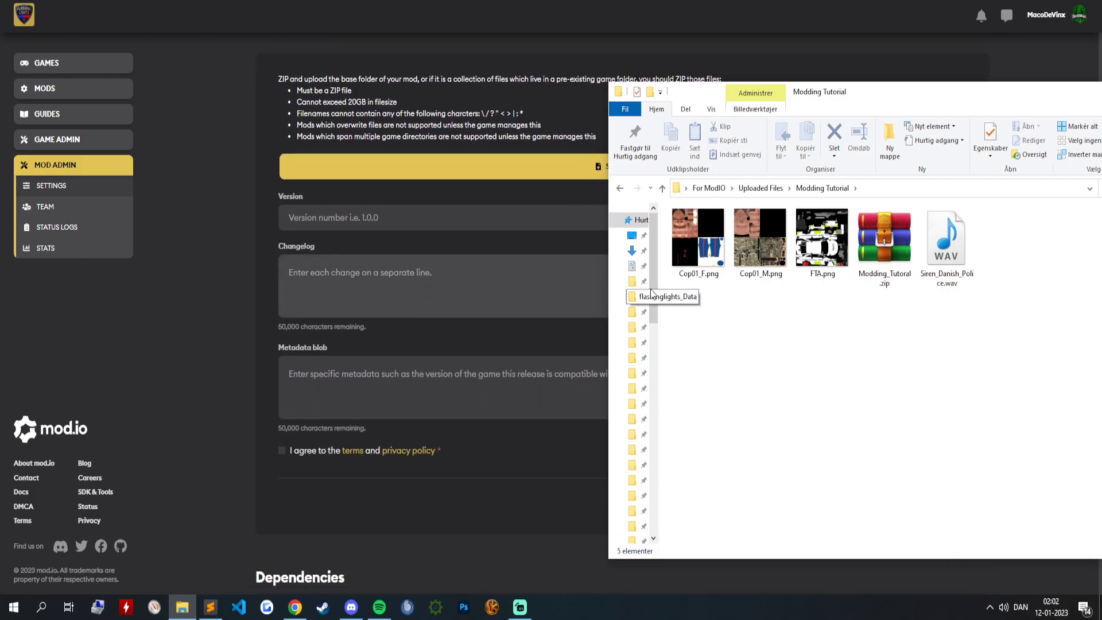
left_click(883, 239)
left_click_drag(881, 238, 422, 264)
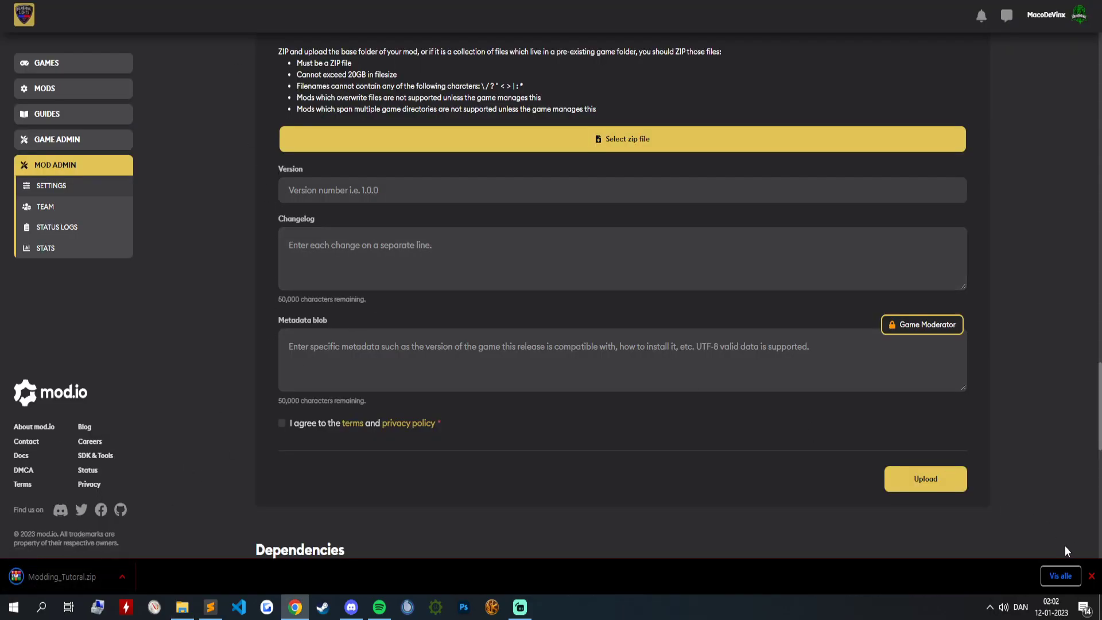
left_click(1092, 575)
scroll(401, 128, "up", 3)
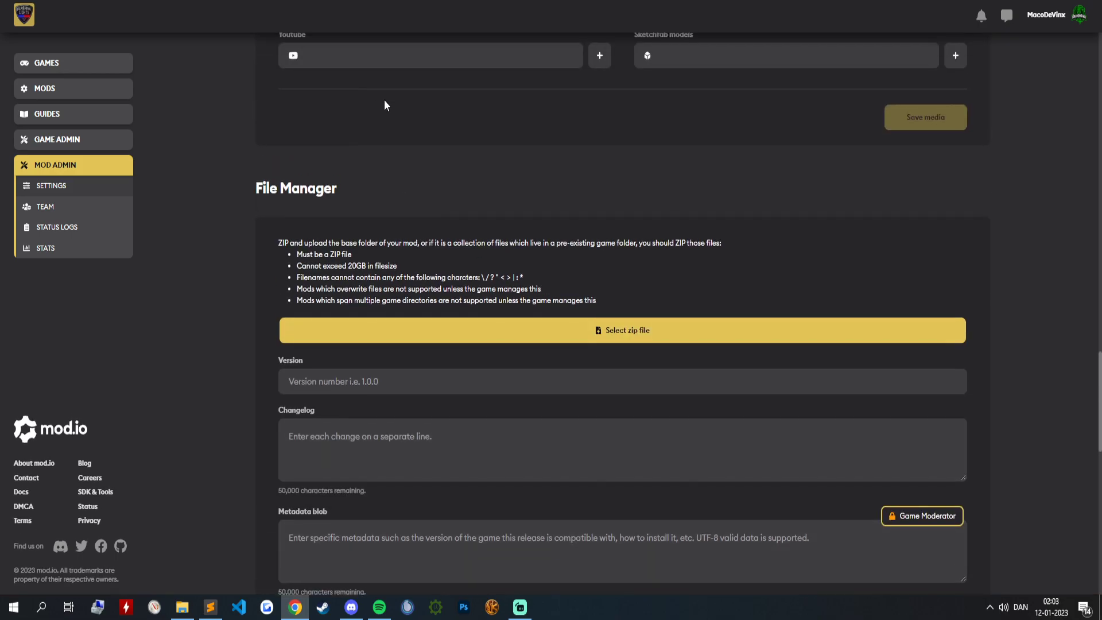
Delete Modding_Tutoral.zip from the Modding Tutorial folder.
left_click(182, 607)
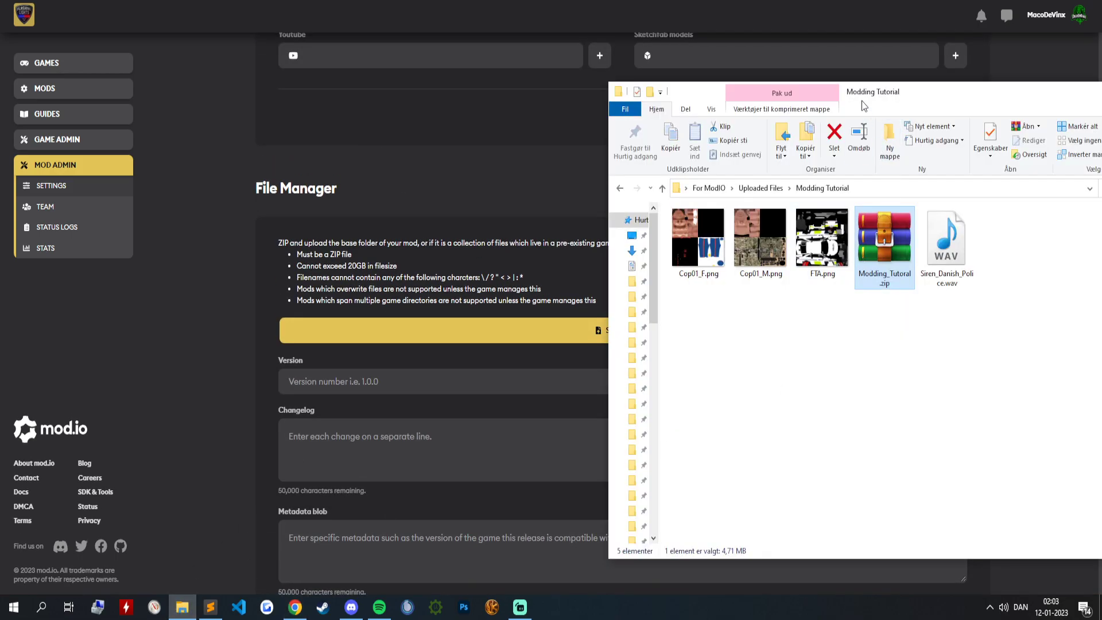
left_click_drag(865, 95, 621, 69)
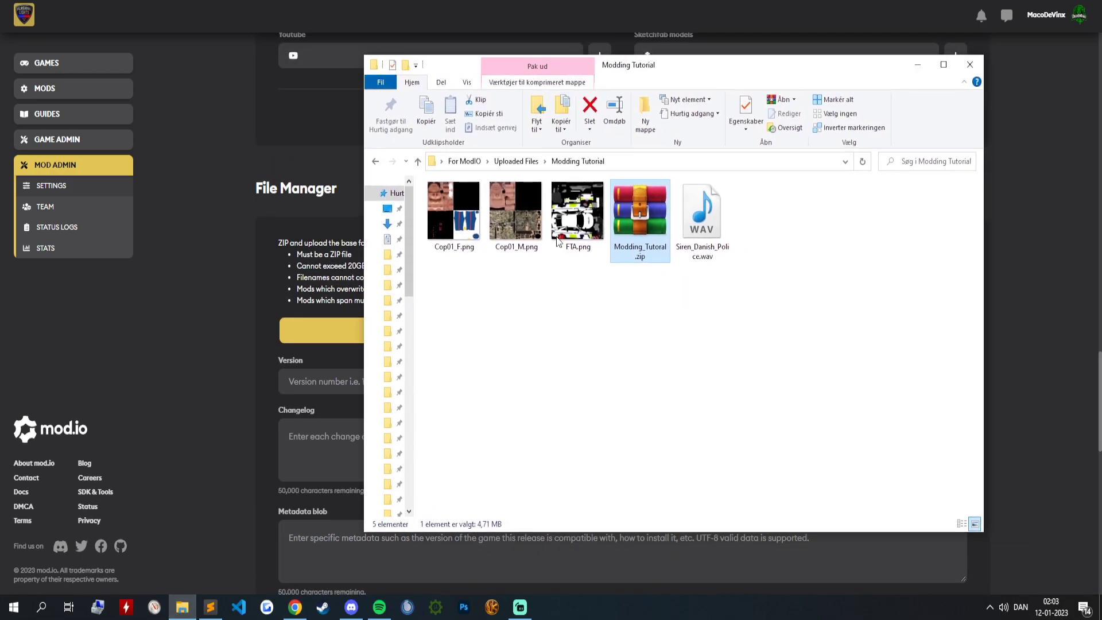
left_click(644, 335)
left_click(657, 226)
key("Delete")
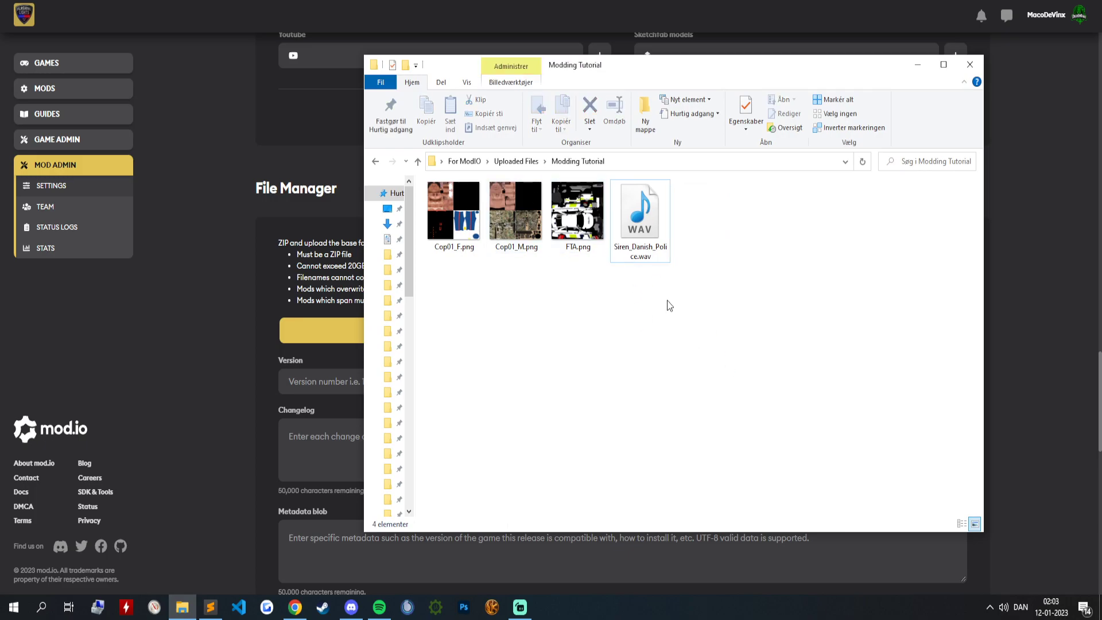
Archive all four mod files as a ZIP named Modding Tutorial.zip.
key("ctrl+a")
right_click(452, 221)
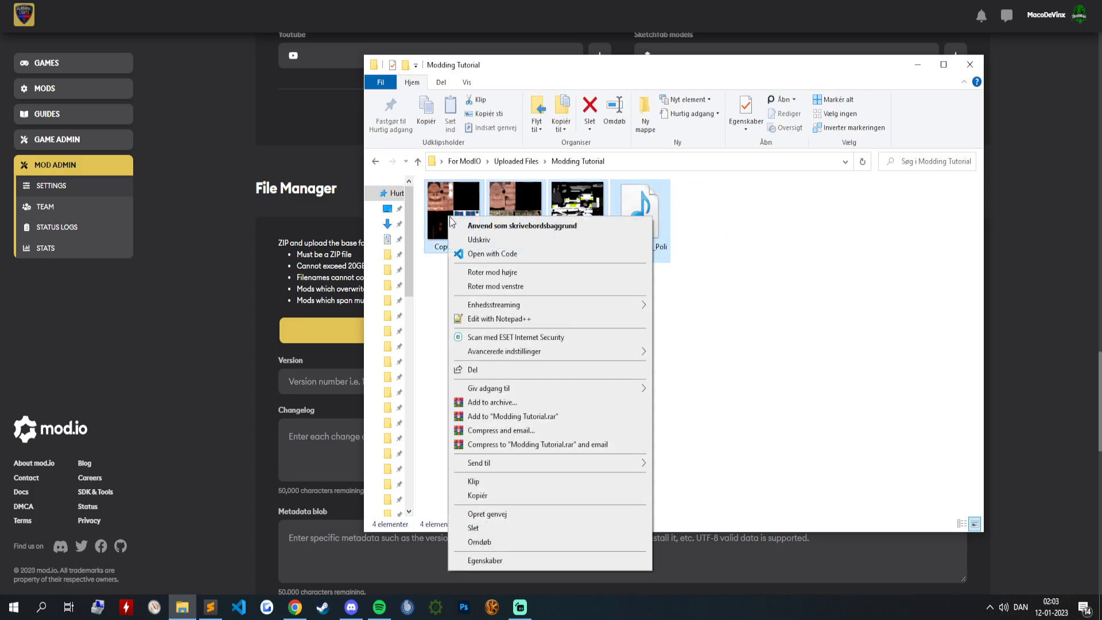
left_click(492, 403)
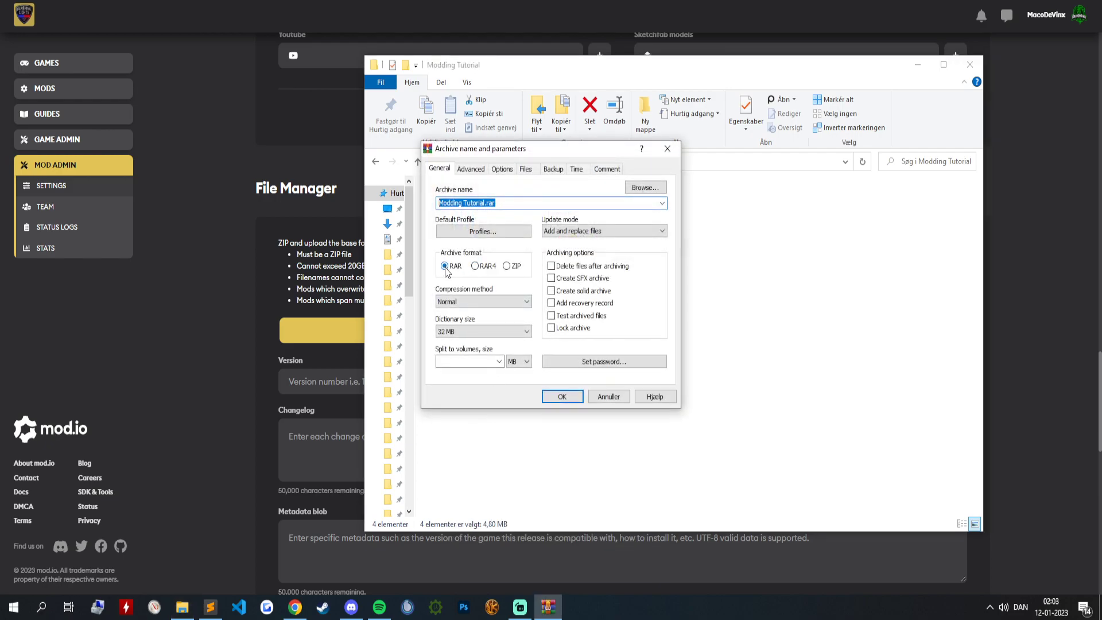
left_click(507, 267)
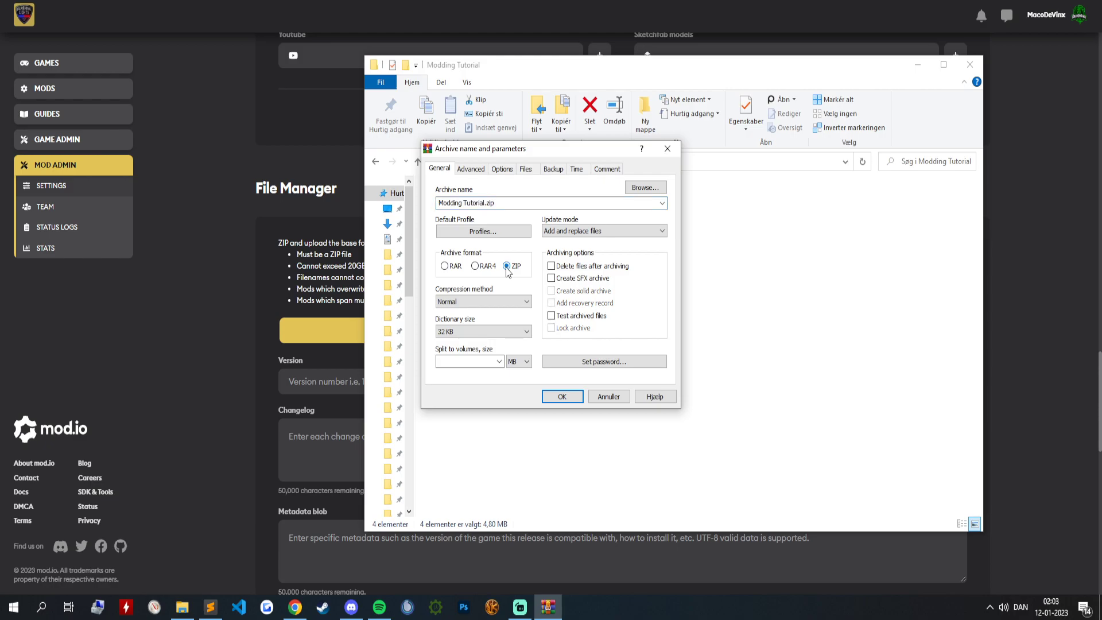
left_click(560, 396)
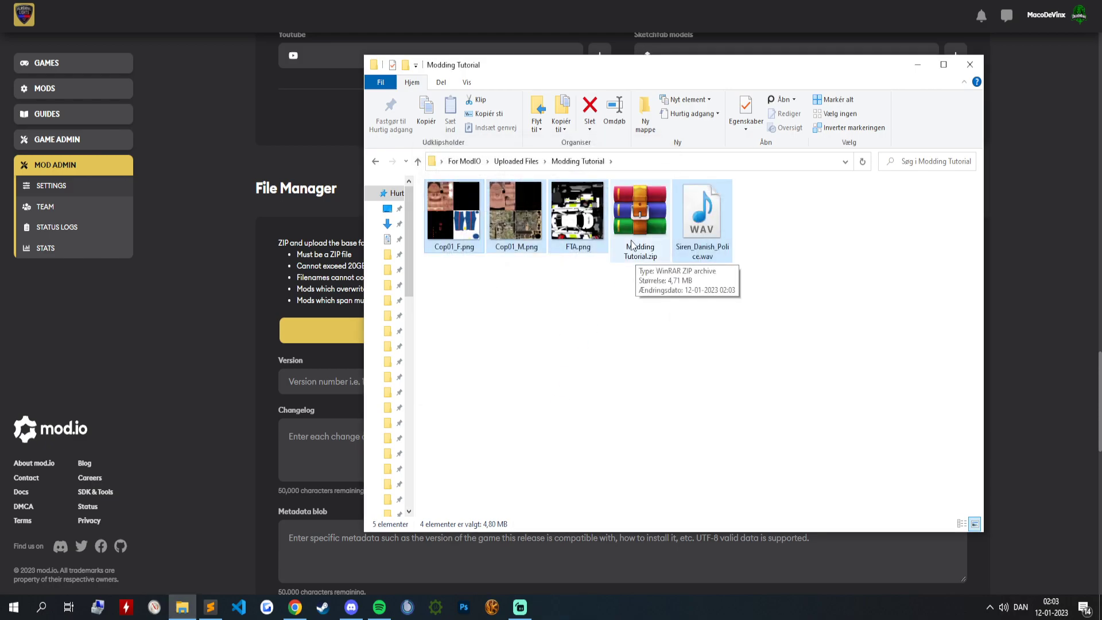
Attach Modding Tutorial.zip from Skrivebord > For ModIO > Uploaded Files > Modding Tutorial.
left_click(268, 331)
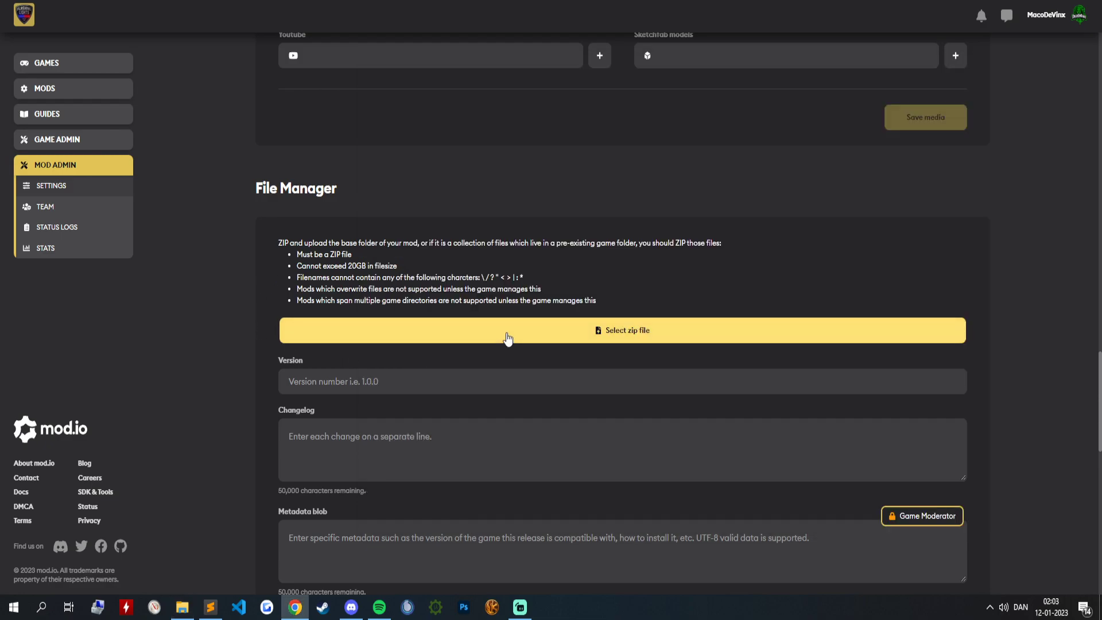
left_click(639, 342)
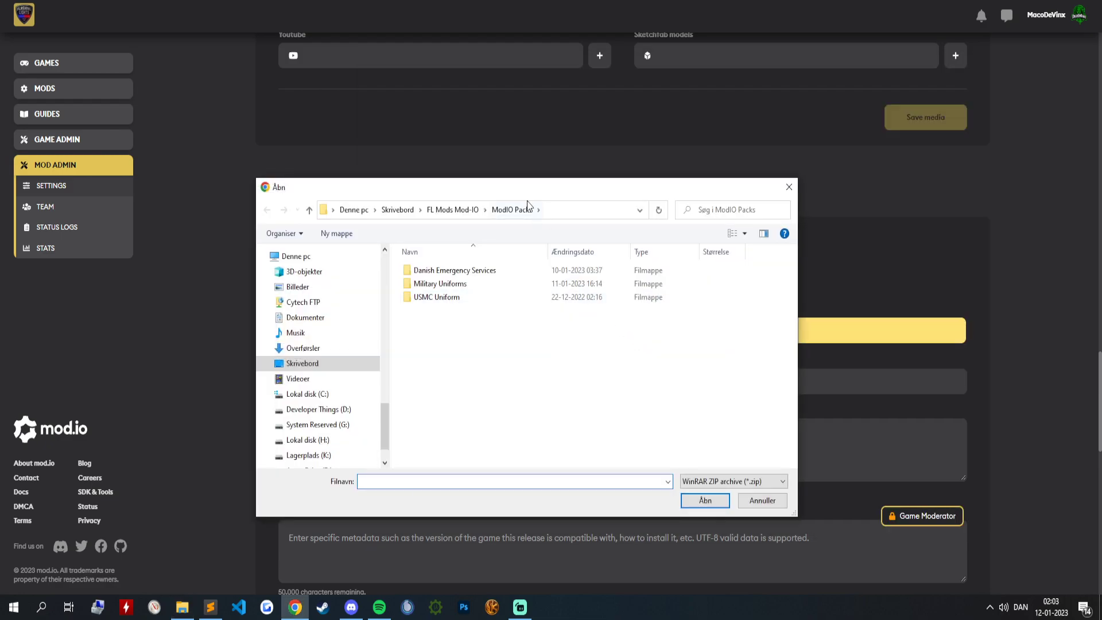
left_click_drag(512, 192, 524, 156)
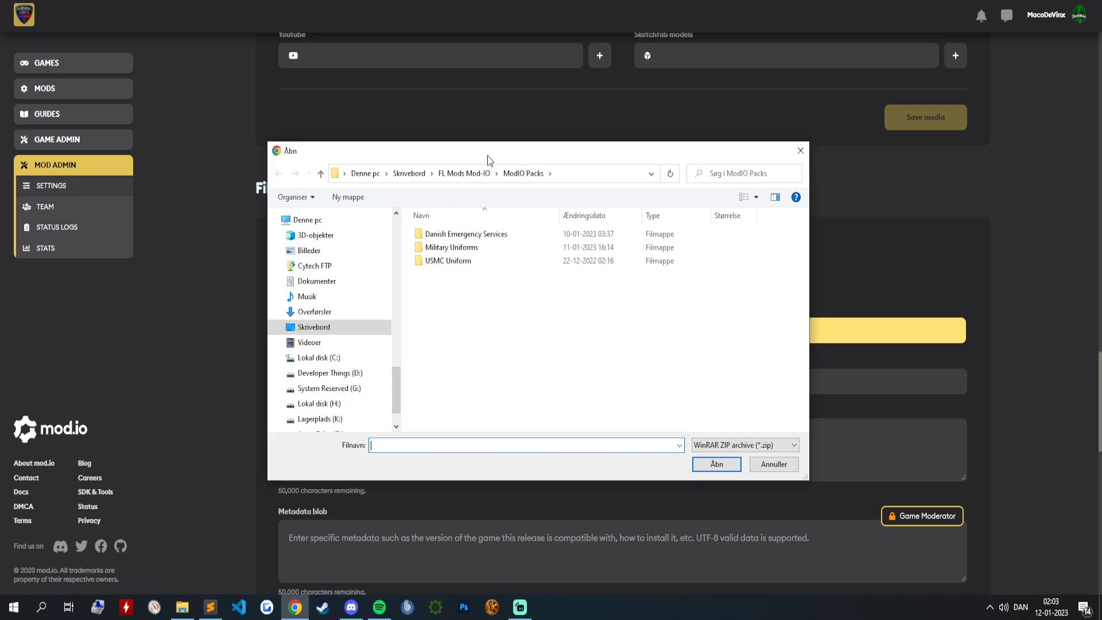
left_click(405, 175)
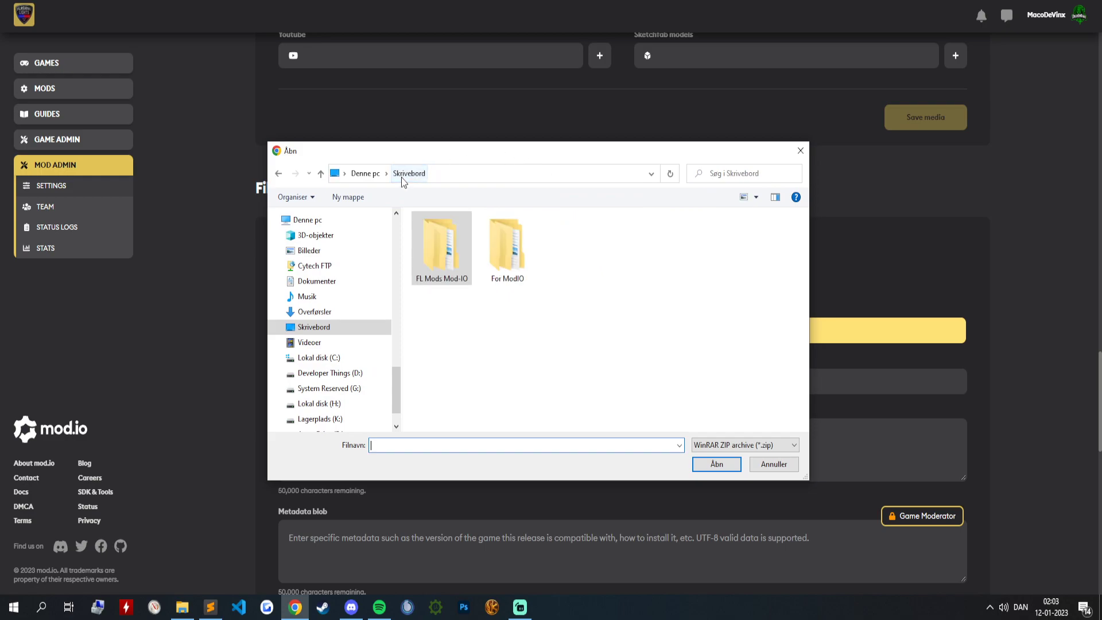
left_click(504, 249)
double_click(504, 249)
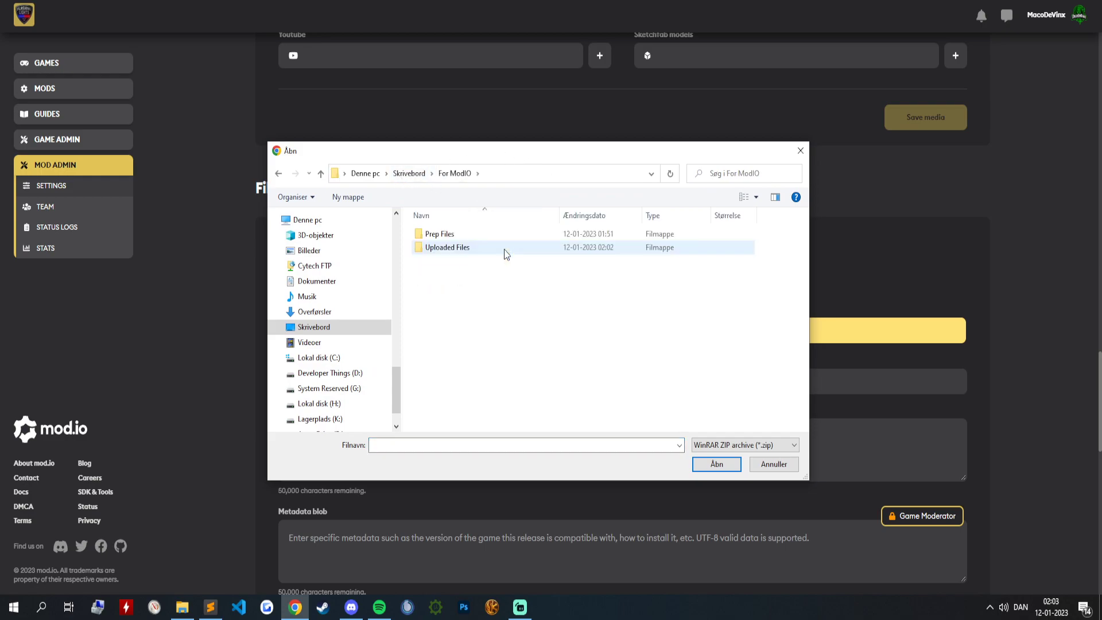
left_click(466, 249)
double_click(467, 249)
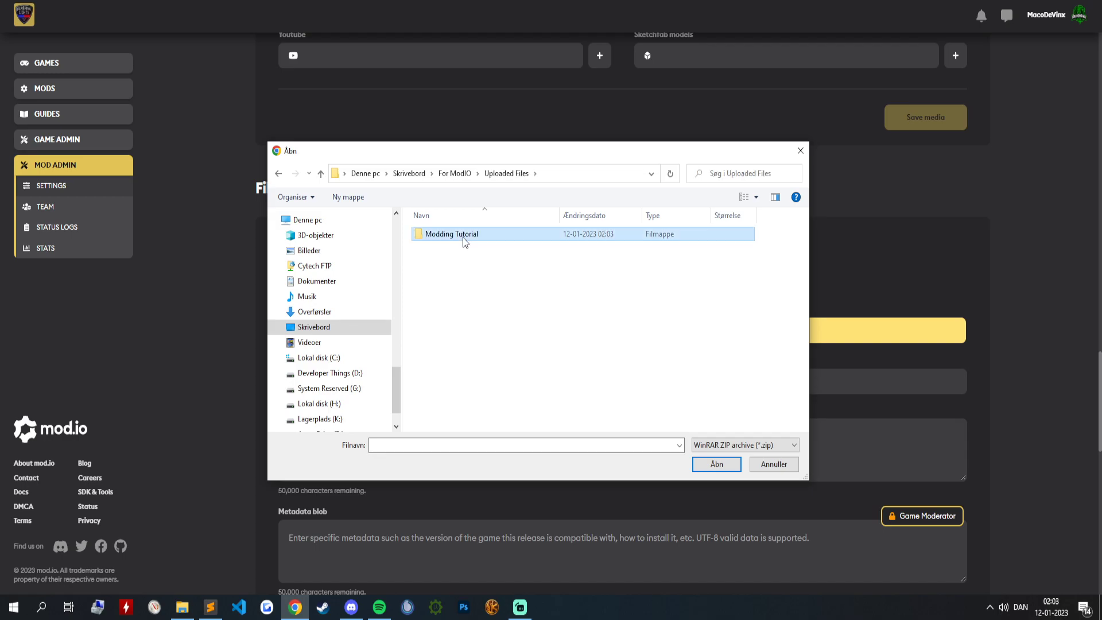
double_click(462, 237)
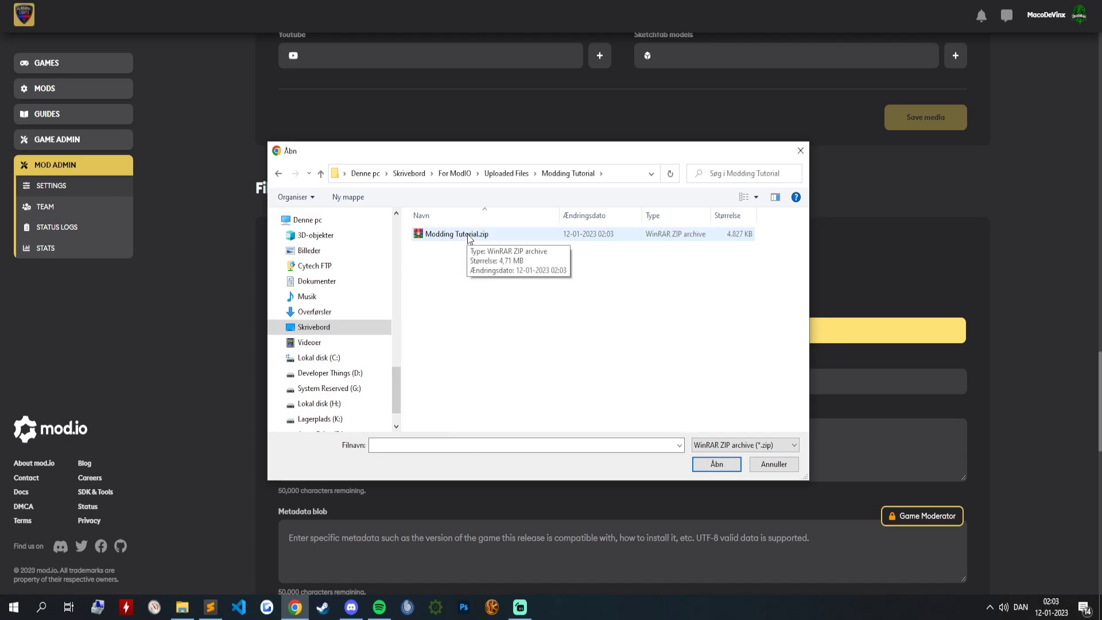
double_click(454, 236)
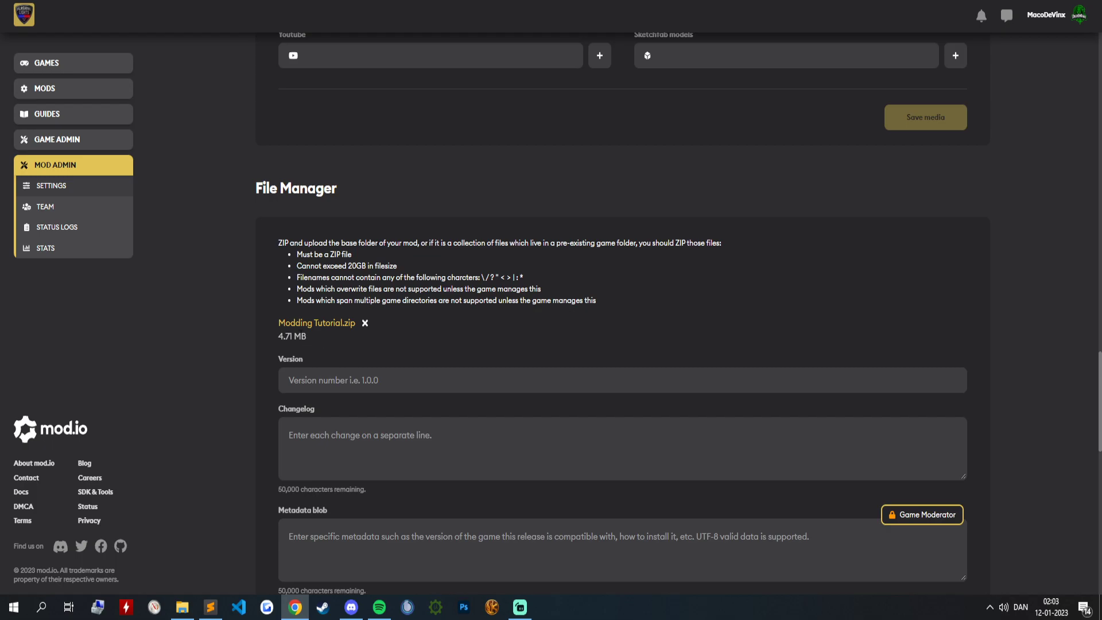
scroll(296, 401, "down", 3)
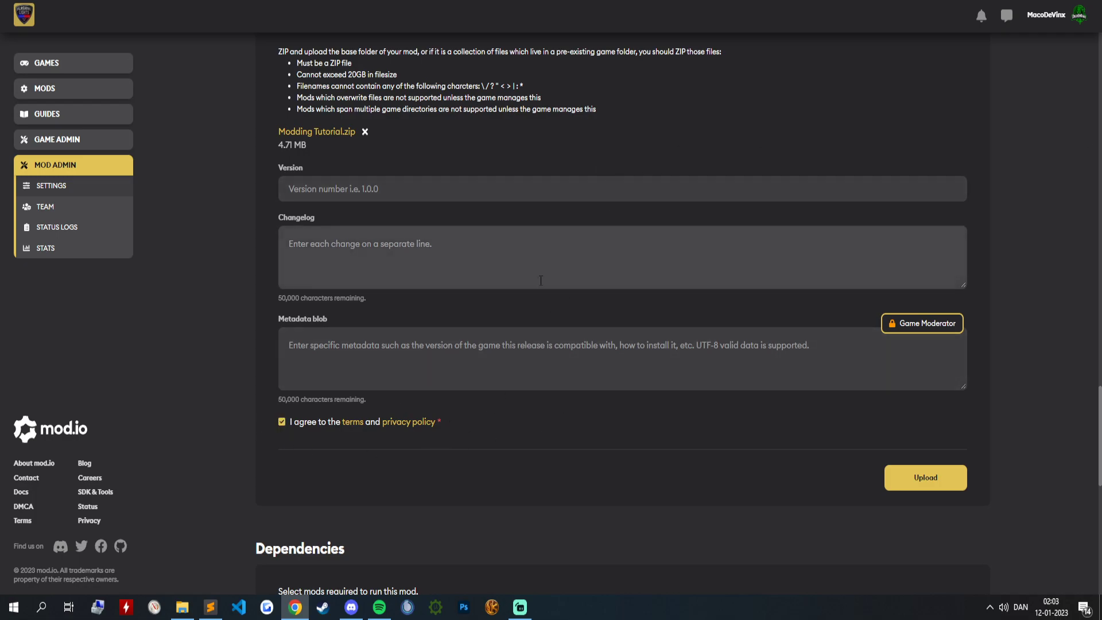
scroll(202, 379, "up", 8)
scroll(310, 359, "down", 7)
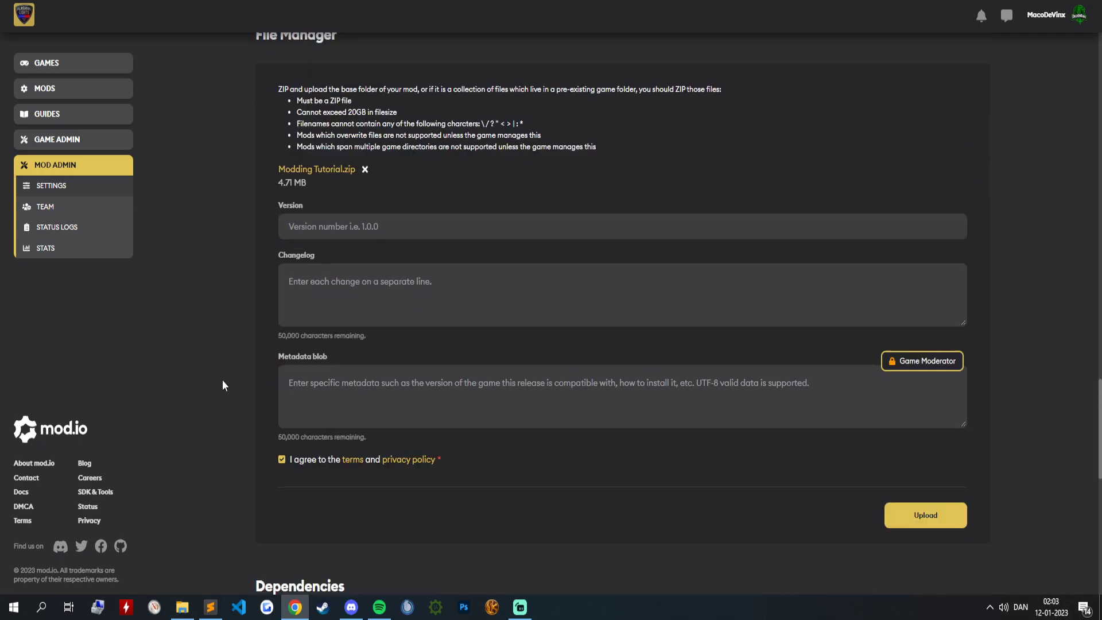
scroll(222, 362, "up", 10)
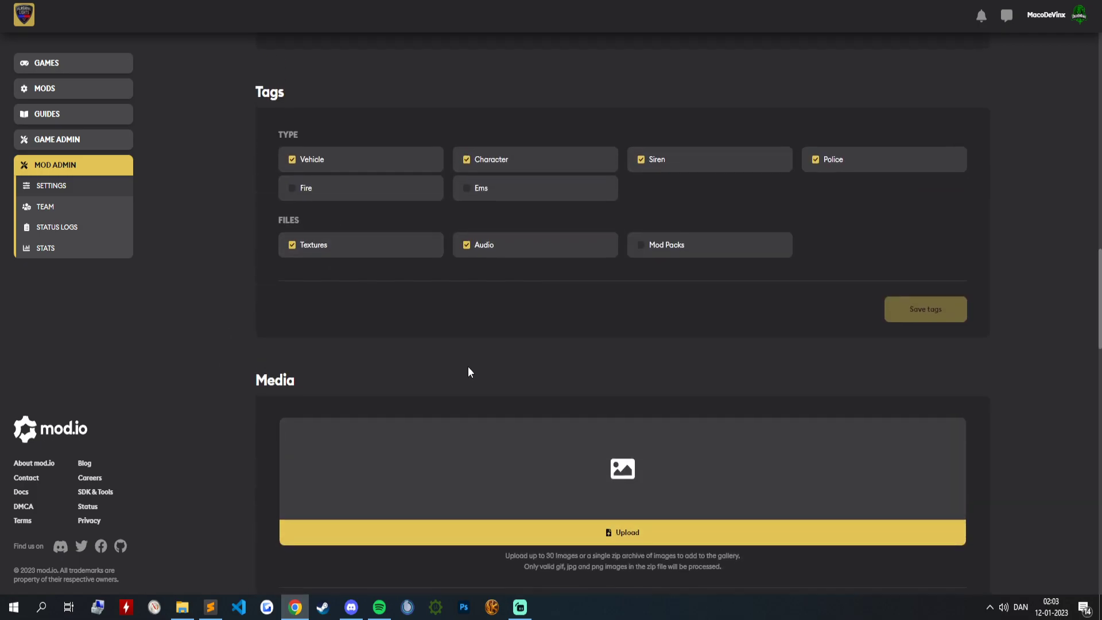
scroll(467, 365, "up", 4)
scroll(466, 368, "down", 6)
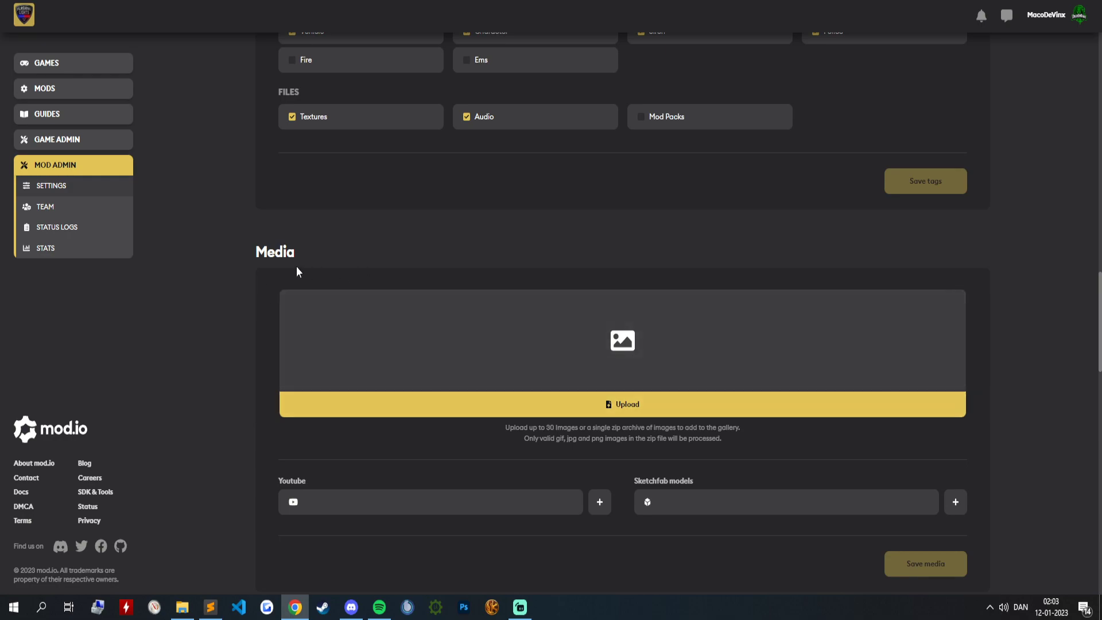
scroll(303, 321, "up", 8)
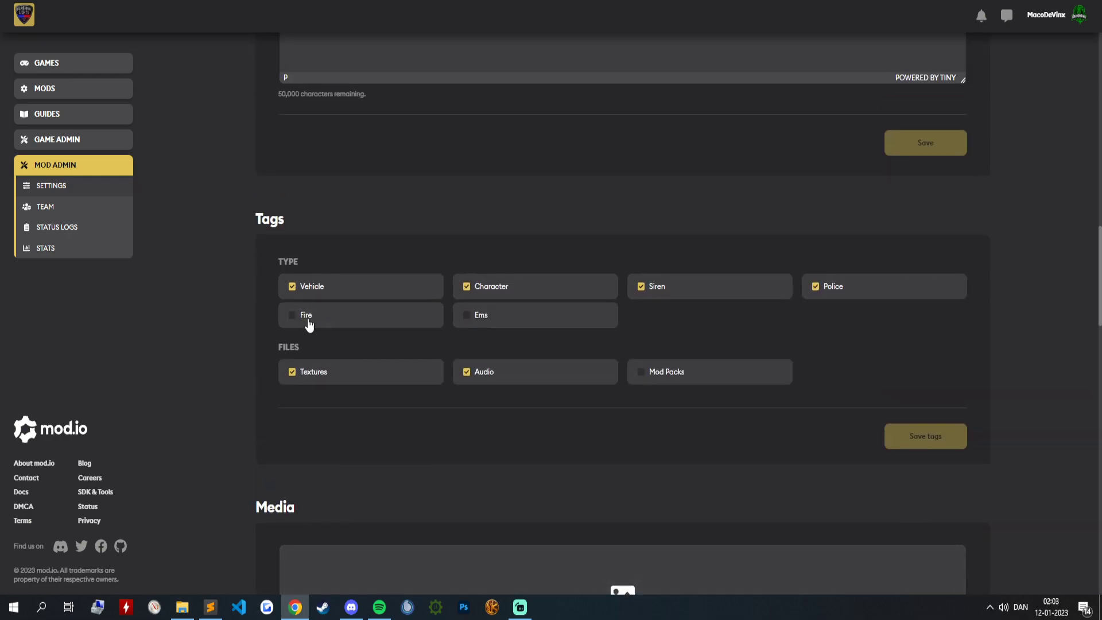
scroll(261, 322, "up", 8)
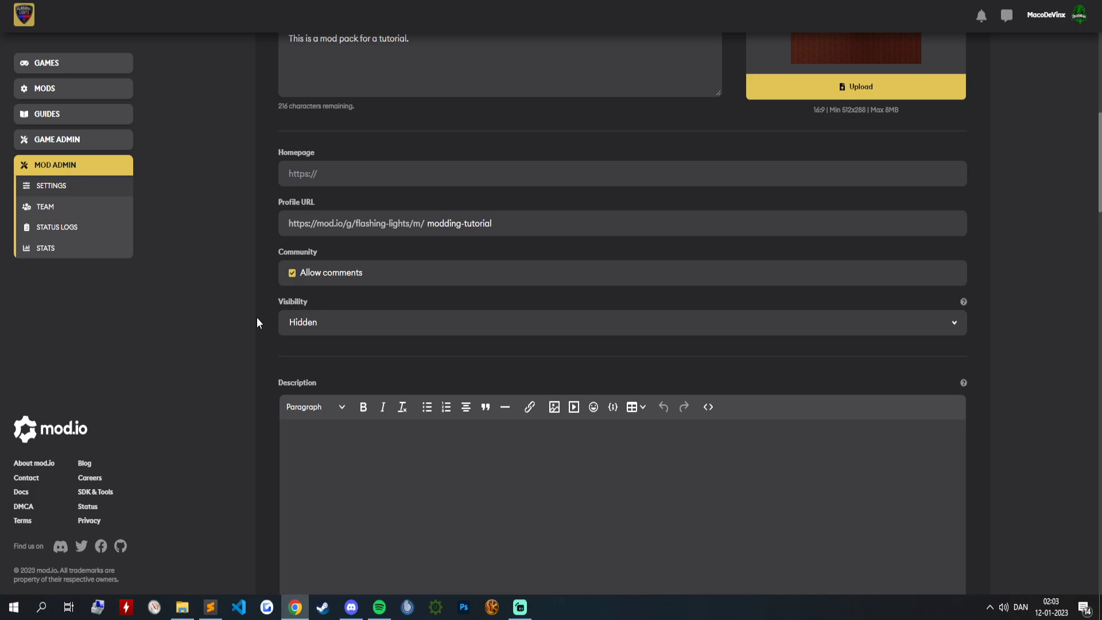
scroll(269, 267, "up", 3)
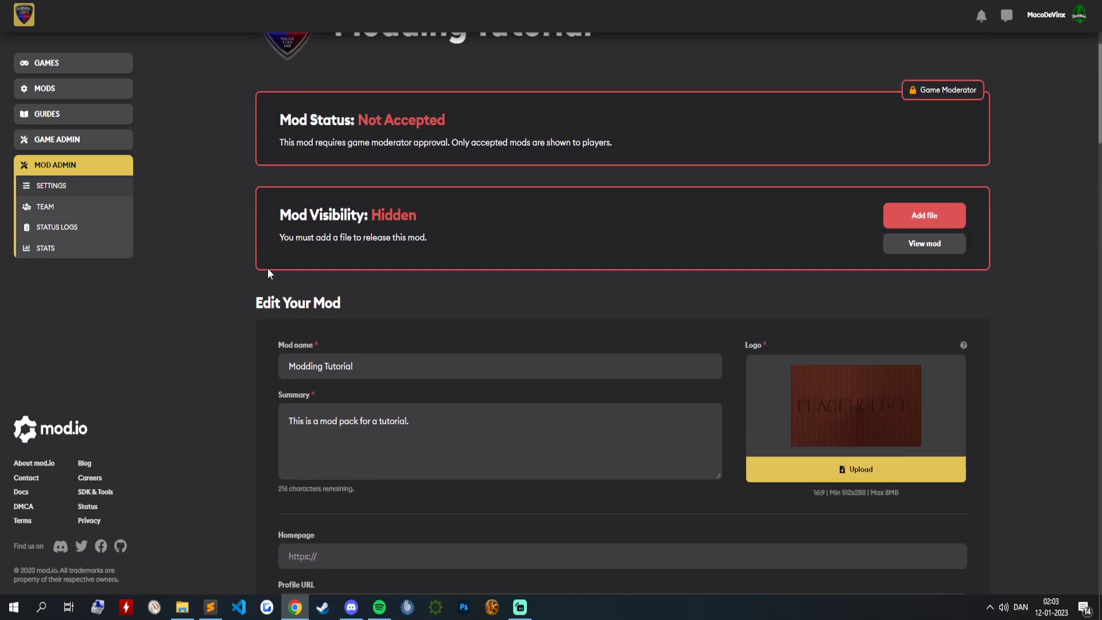
scroll(268, 269, "down", 2)
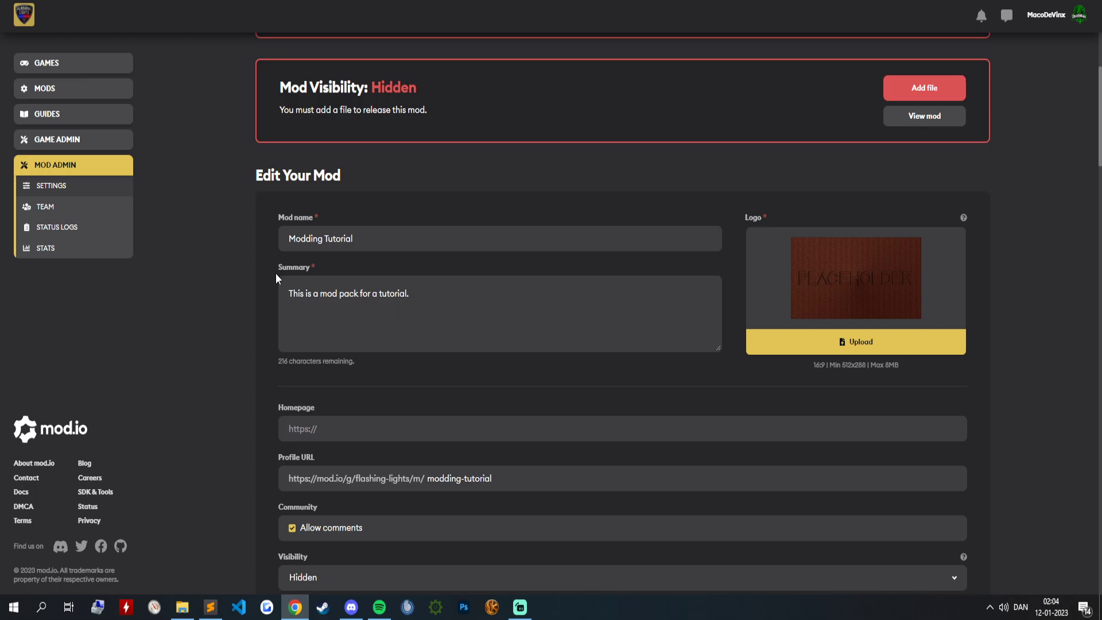
scroll(628, 217, "up", 3)
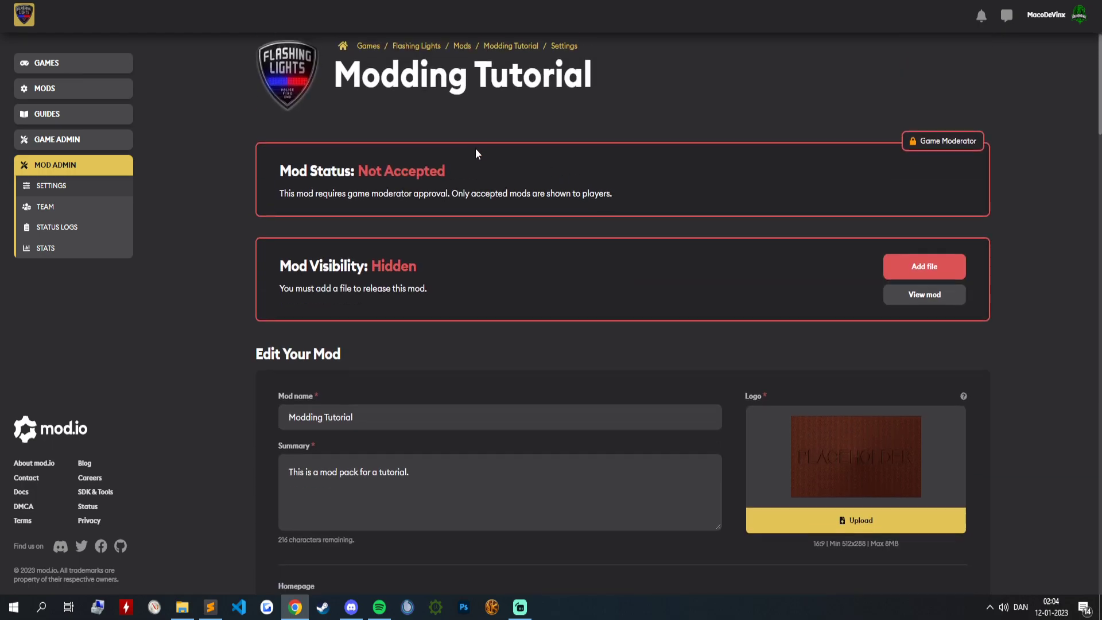
scroll(407, 247, "down", 9)
scroll(337, 299, "down", 14)
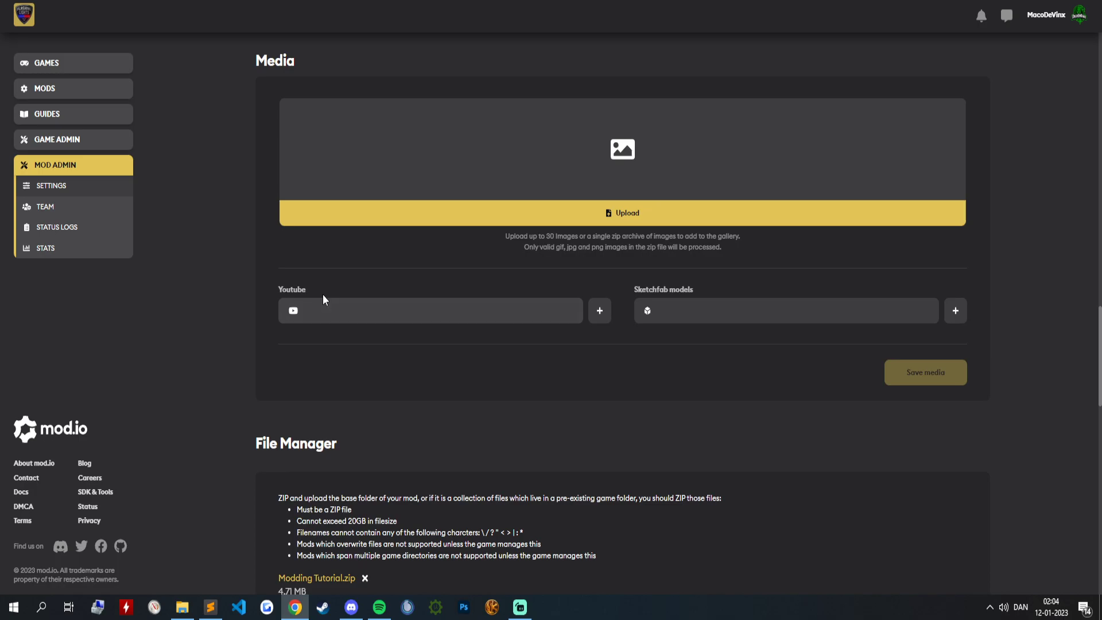
Upload Modding Tutorial.zip from the File Manager and return to the top.
scroll(534, 364, "down", 8)
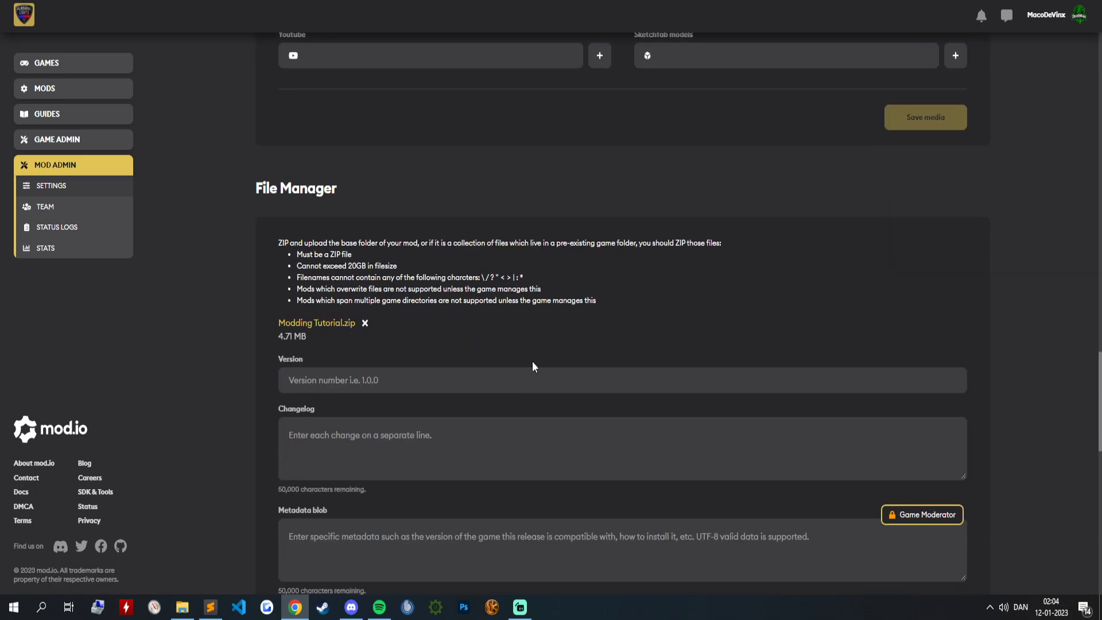
left_click(917, 421)
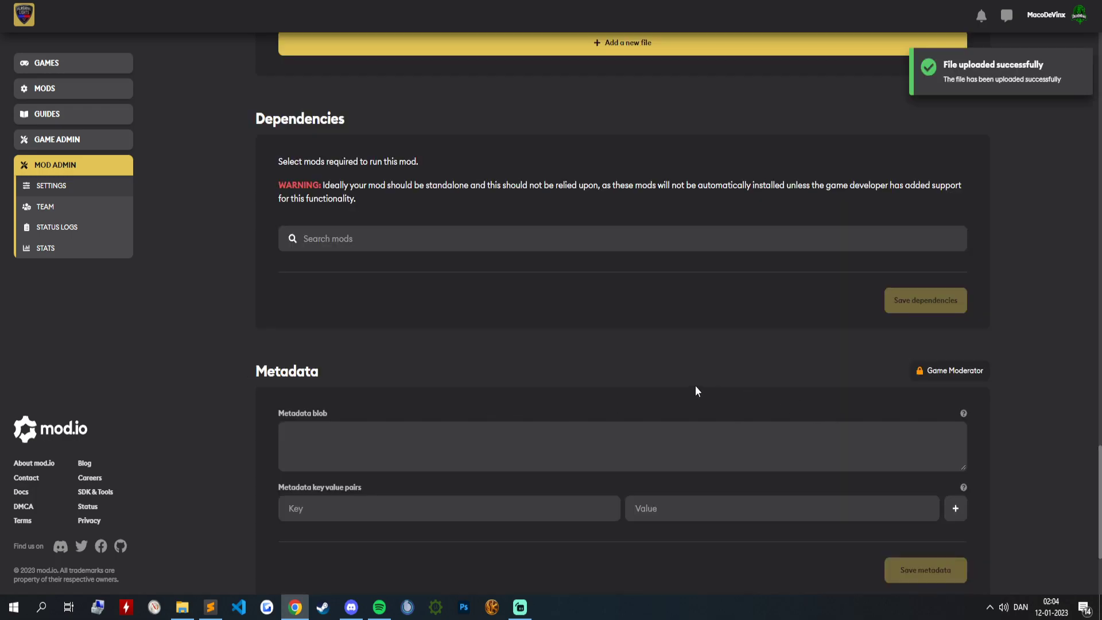
scroll(1022, 287, "up", 20)
scroll(1031, 314, "up", 1)
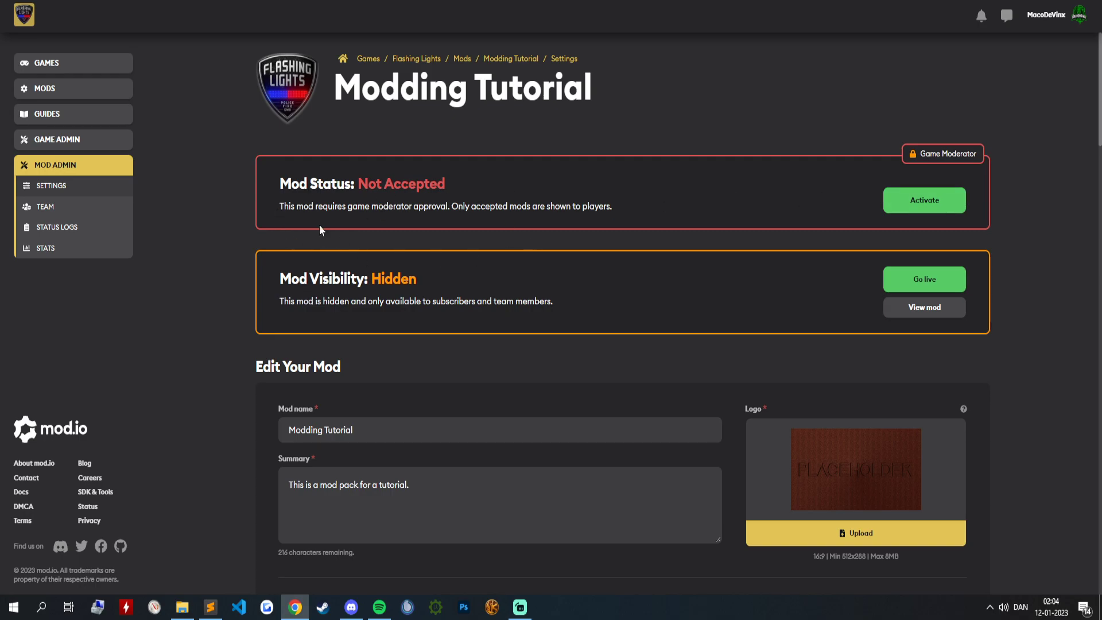
Activate the Modding Tutorial mod from the Mod Status box as game moderator.
scroll(321, 401, "down", 9)
scroll(278, 399, "up", 9)
scroll(492, 406, "down", 10)
scroll(521, 353, "up", 5)
scroll(521, 354, "up", 5)
left_click(919, 186)
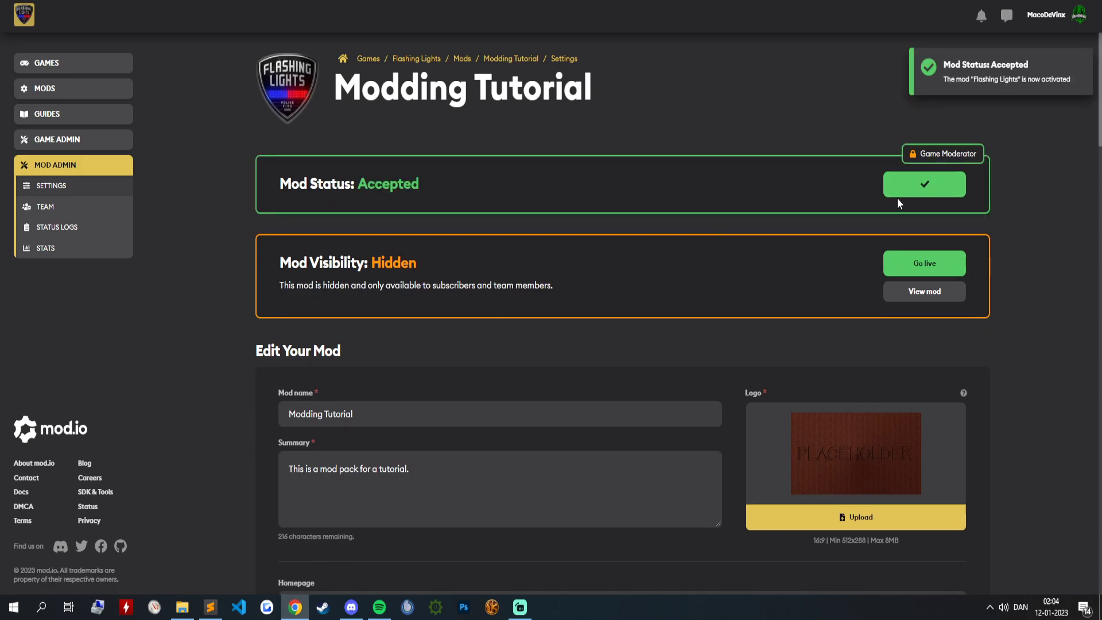
scroll(522, 236, "down", 5)
scroll(529, 242, "up", 4)
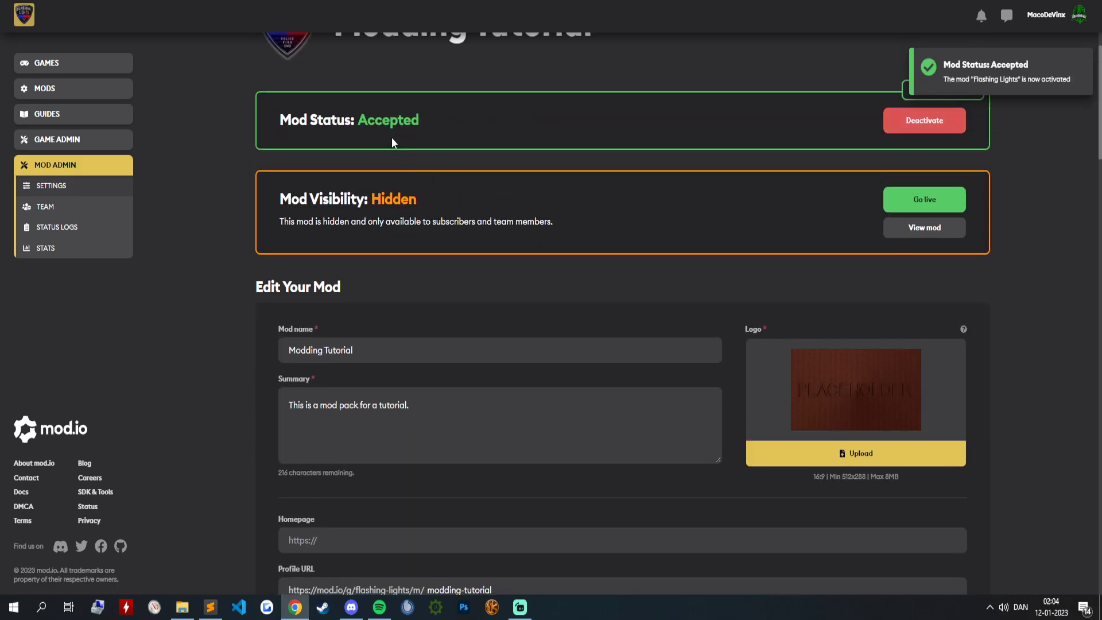
scroll(402, 161, "down", 6)
scroll(777, 307, "up", 7)
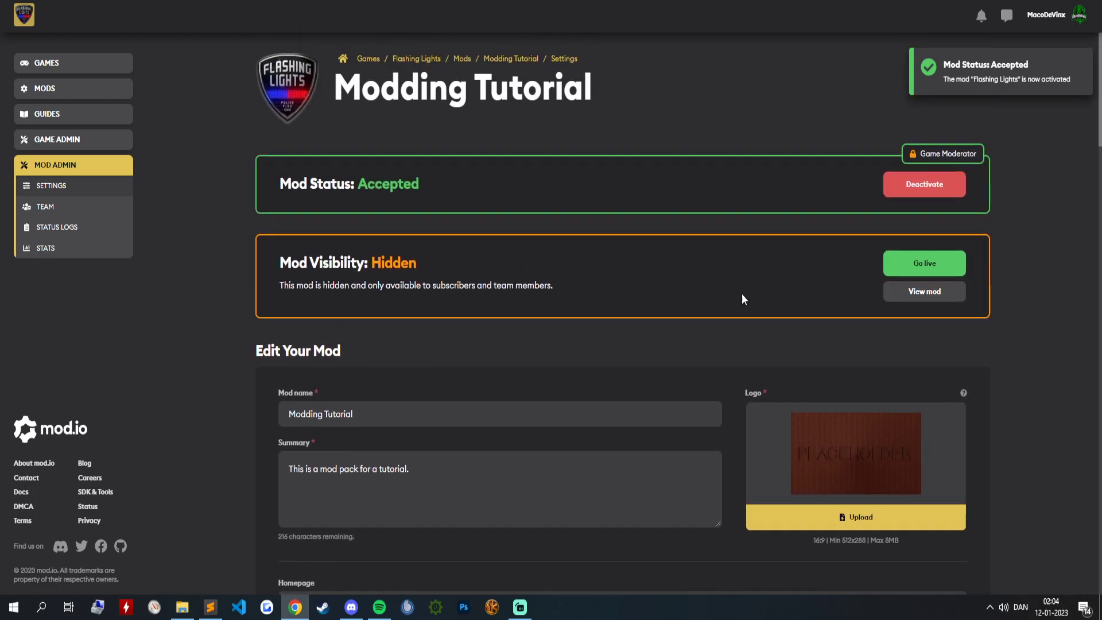
Open the mod's public page and scroll through its tags, description and file.
left_click(924, 292)
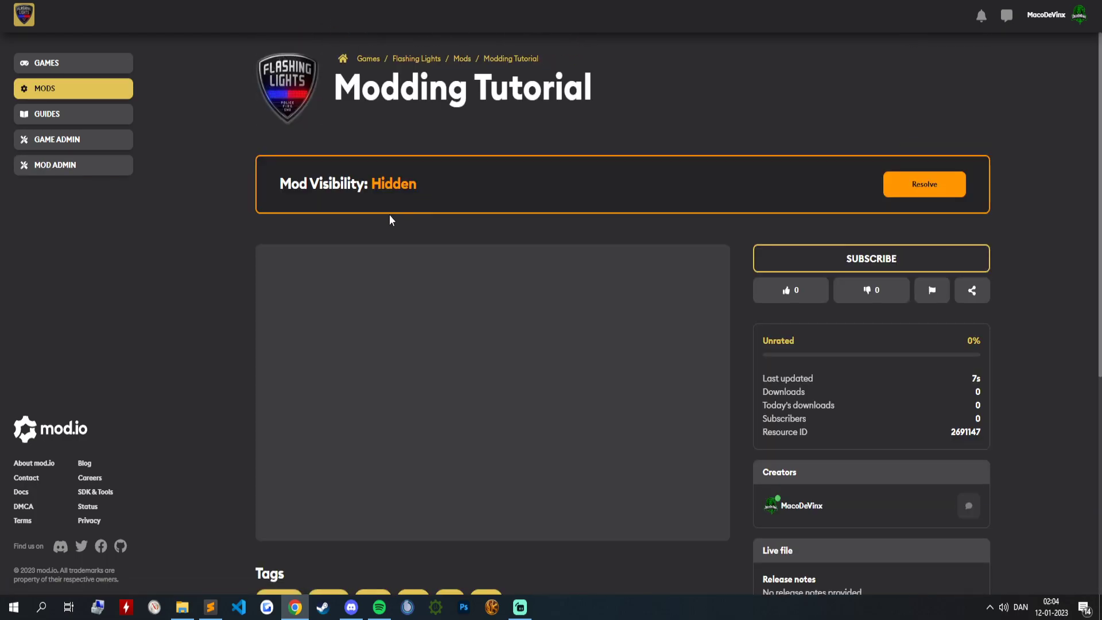
scroll(394, 224, "down", 3)
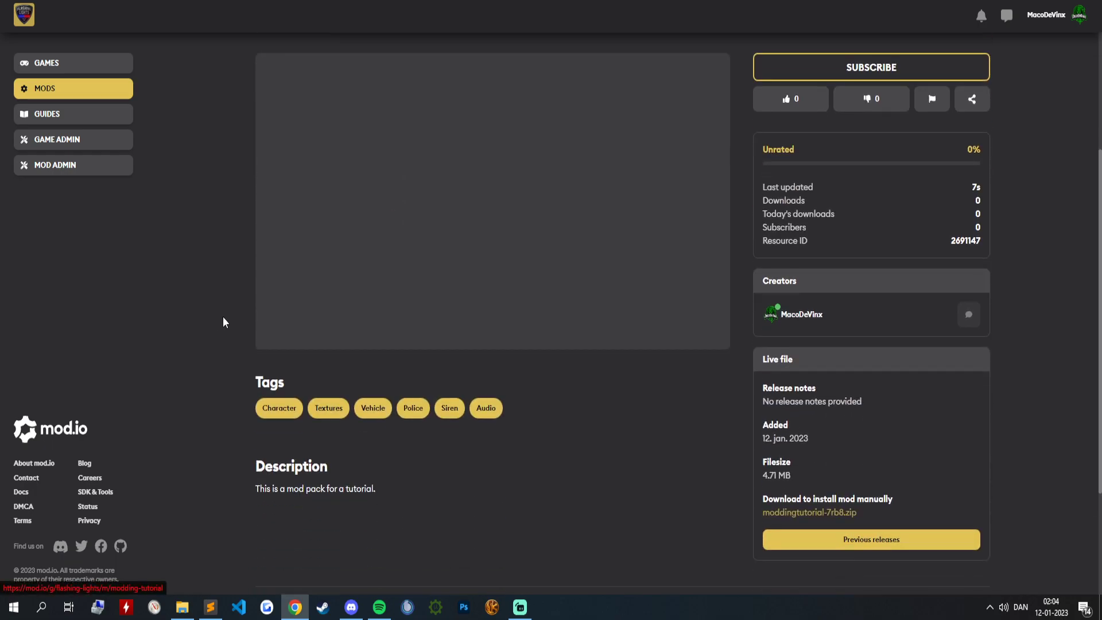
scroll(210, 384, "down", 3)
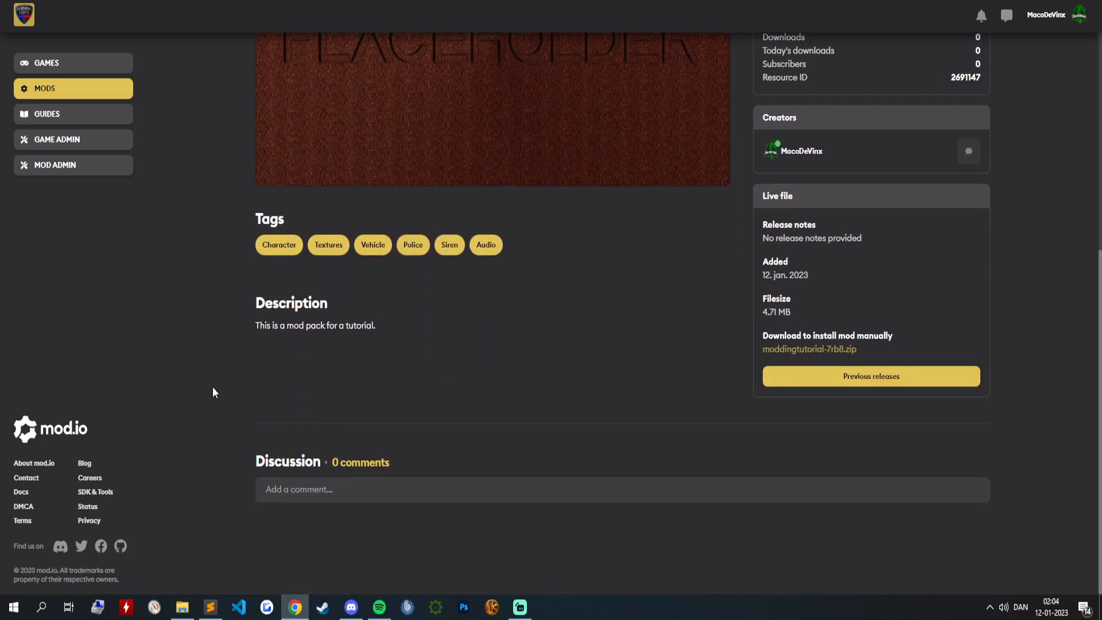
left_click_drag(268, 326, 496, 325)
left_click(495, 321)
scroll(660, 351, "up", 4)
scroll(711, 354, "down", 2)
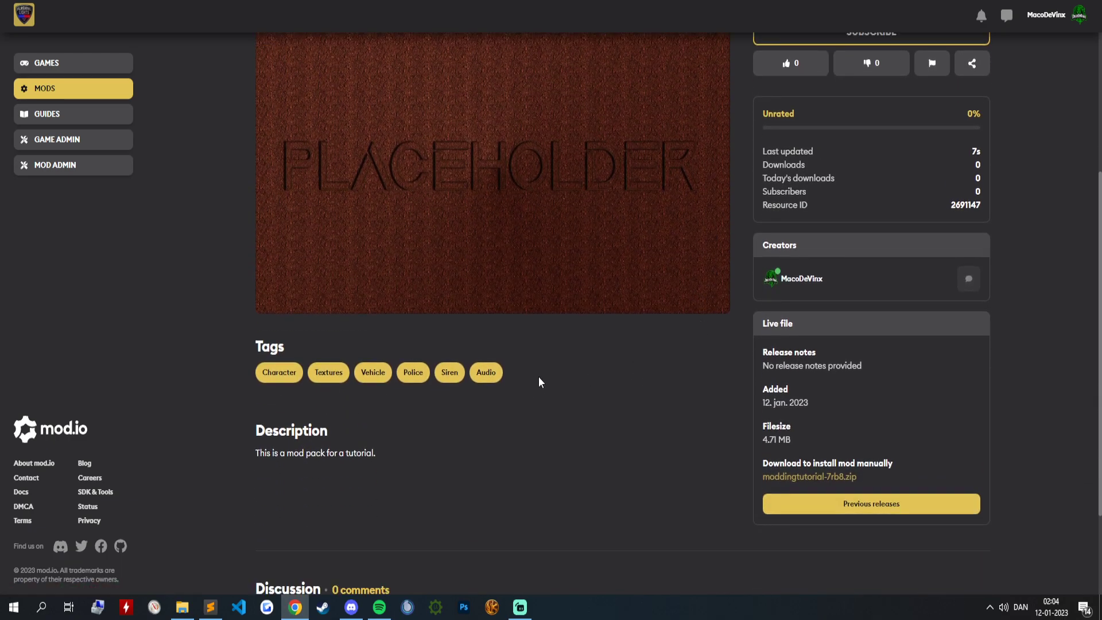
scroll(736, 344, "up", 3)
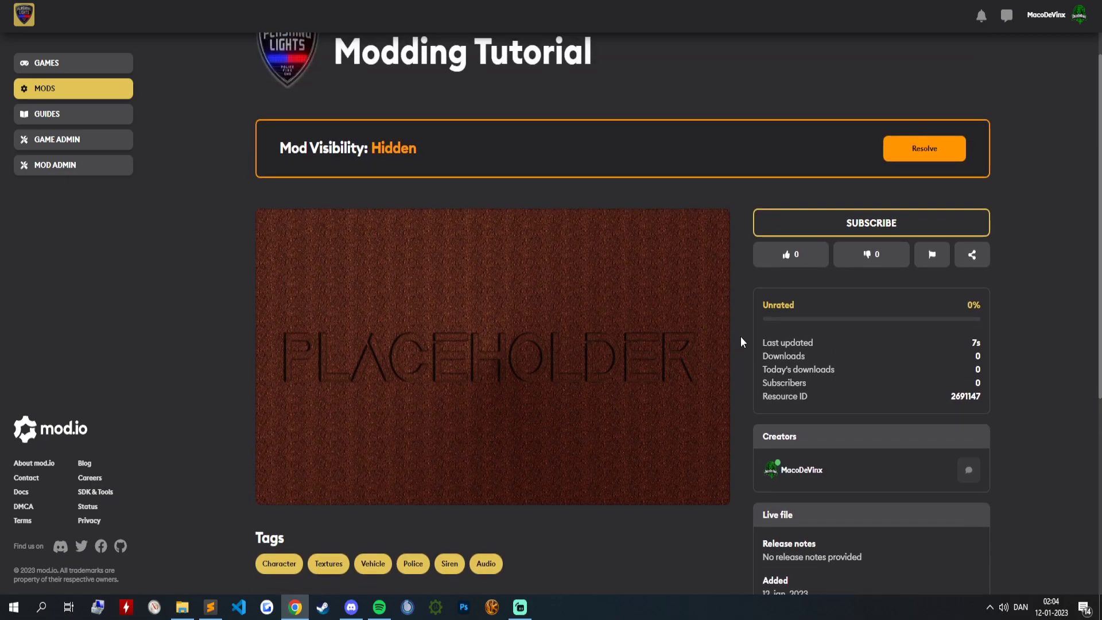
Toggle the like and dislike ratings, then remove the like to leave it unrated.
left_click(791, 255)
left_click(868, 255)
left_click(791, 254)
left_click(791, 256)
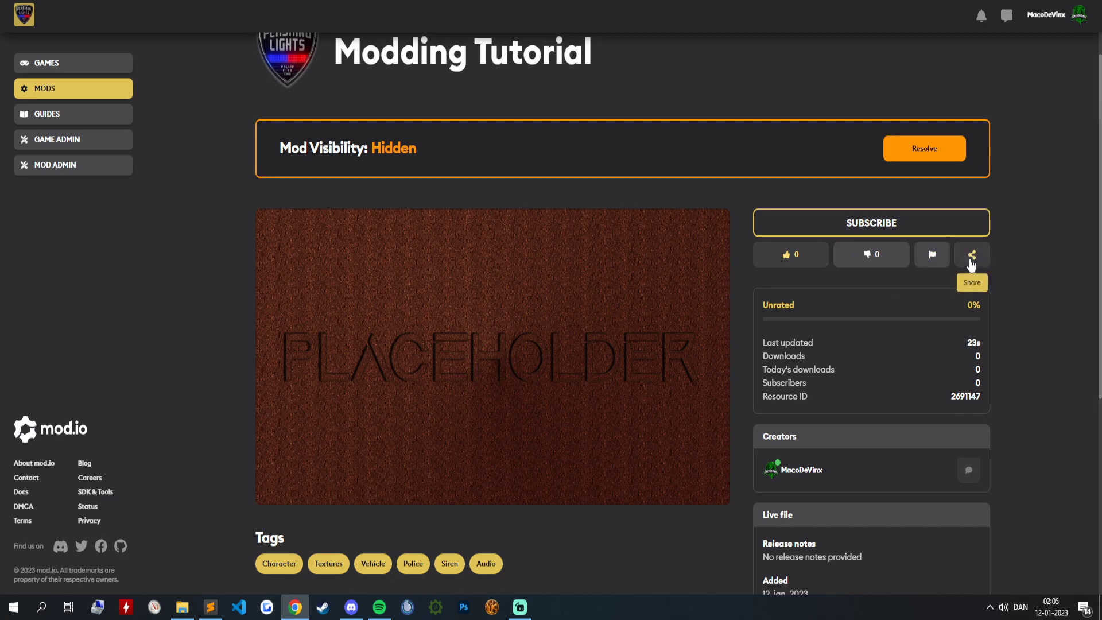
scroll(988, 148, "up", 1)
scroll(989, 148, "down", 5)
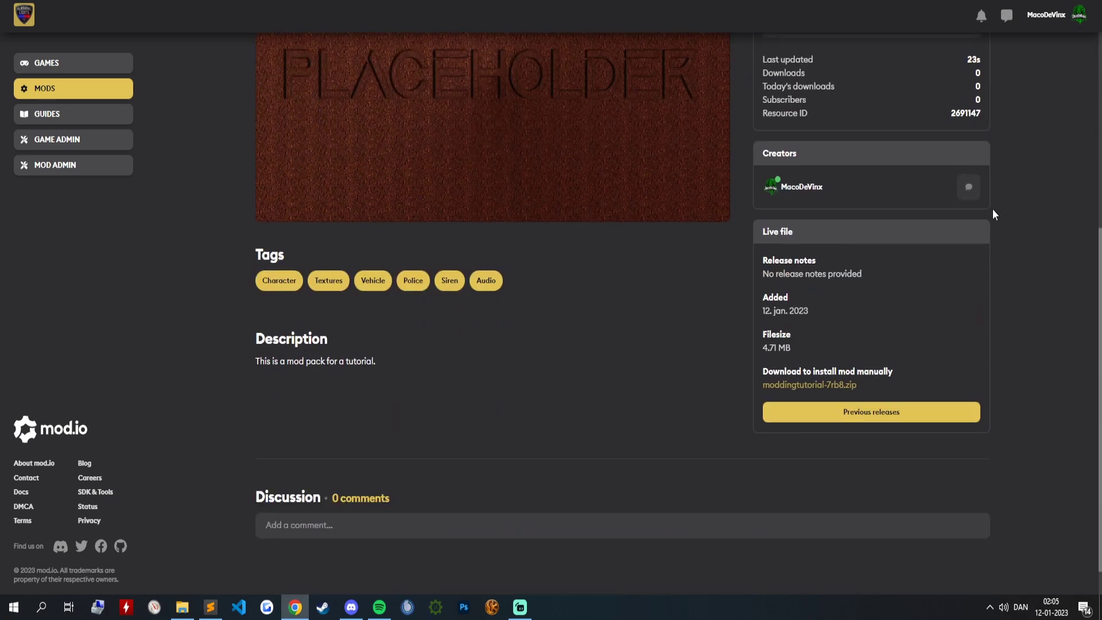
scroll(1010, 287, "up", 5)
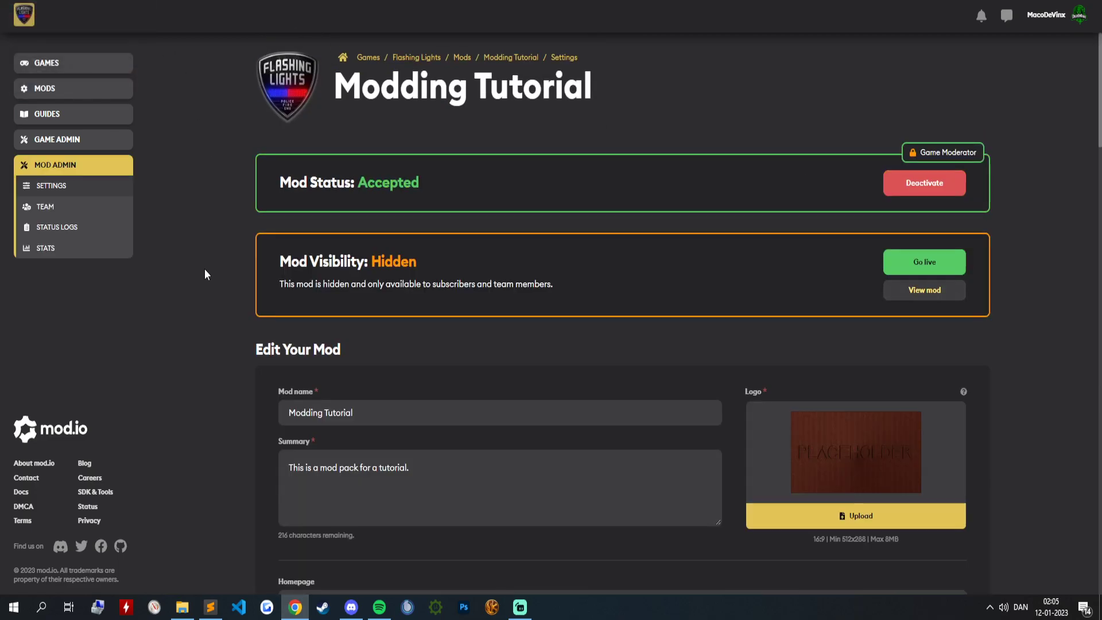
Switch visibility to Public and back to Hidden, save the mod details, then view the Team page.
scroll(273, 270, "down", 10)
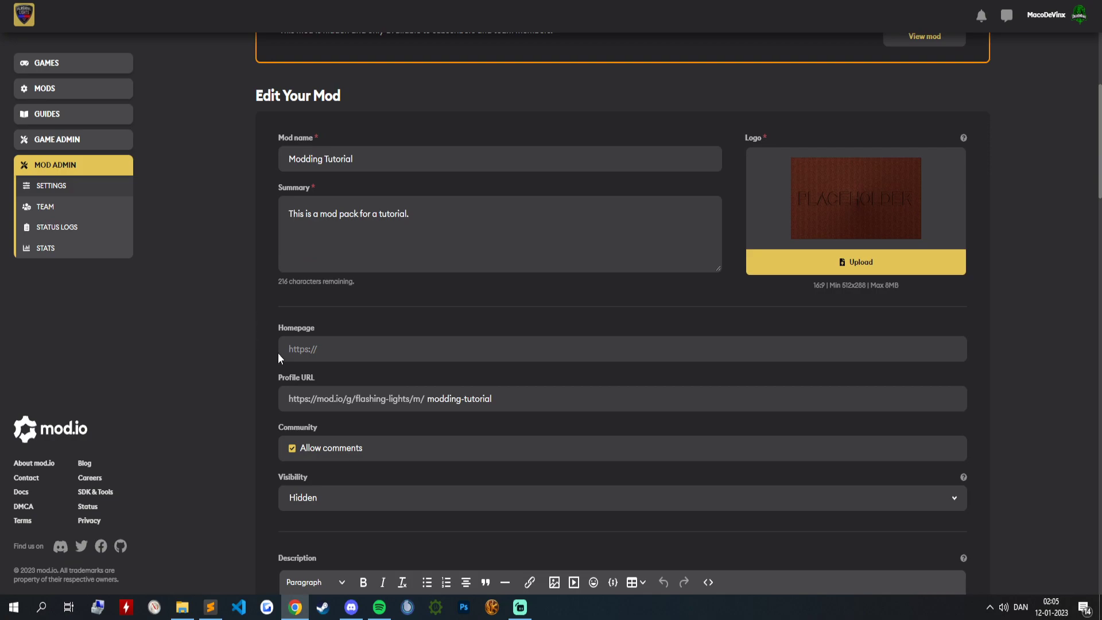
left_click(329, 310)
left_click(331, 336)
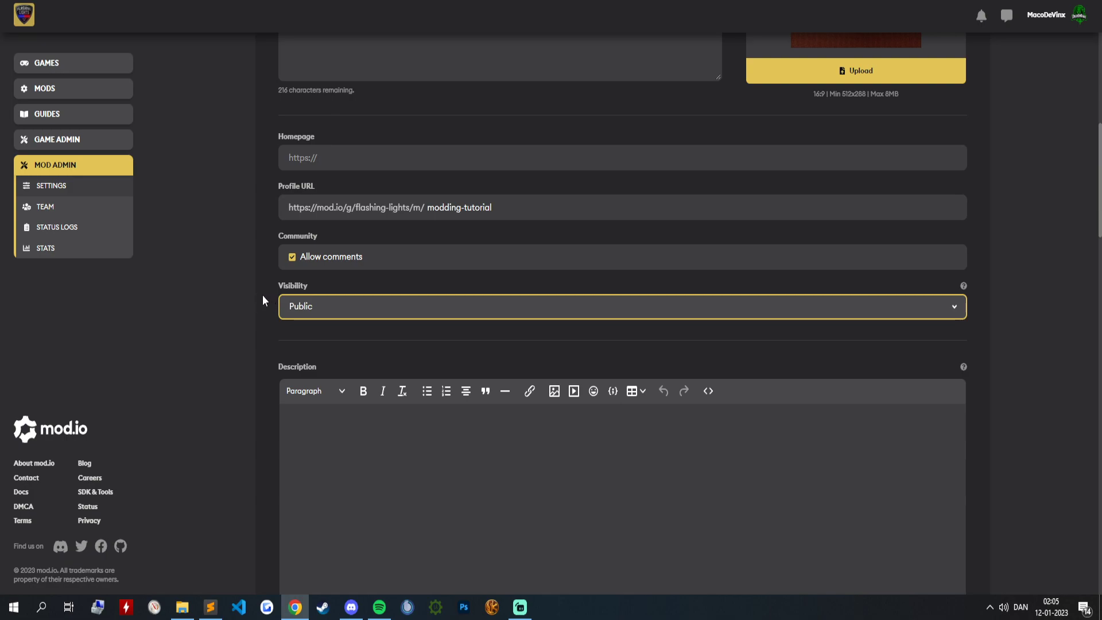
left_click(285, 307)
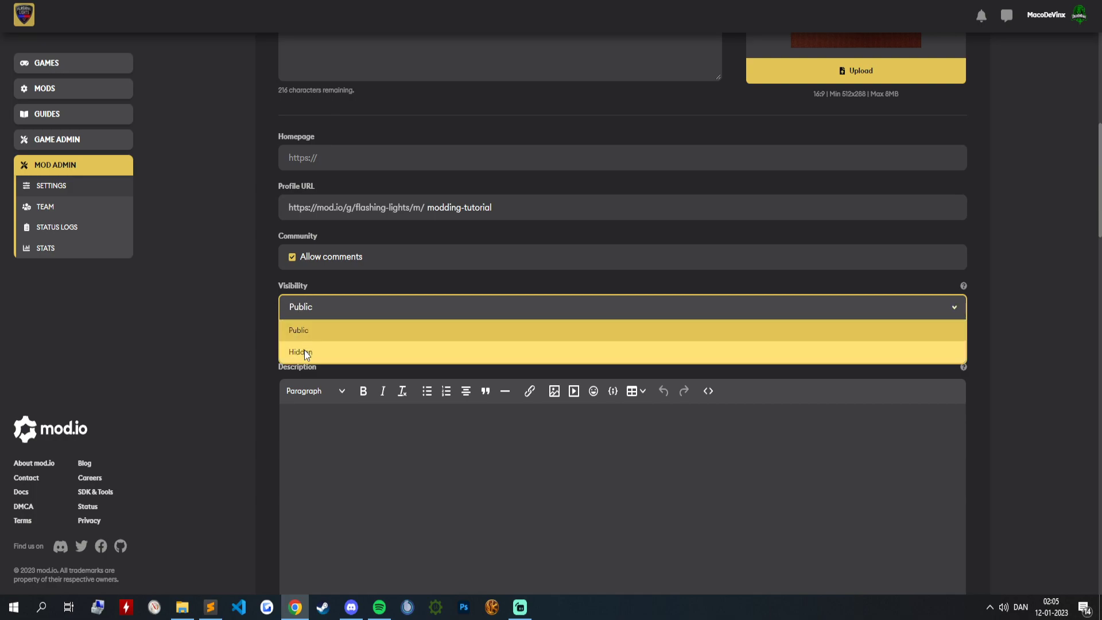
left_click(304, 352)
scroll(276, 317, "down", 5)
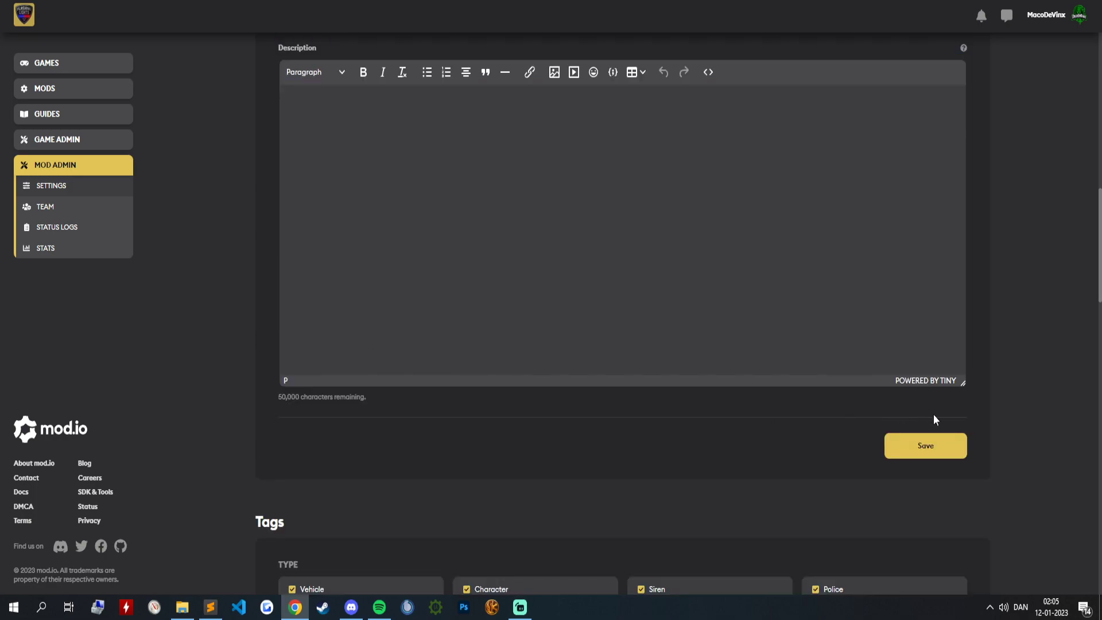
left_click(933, 444)
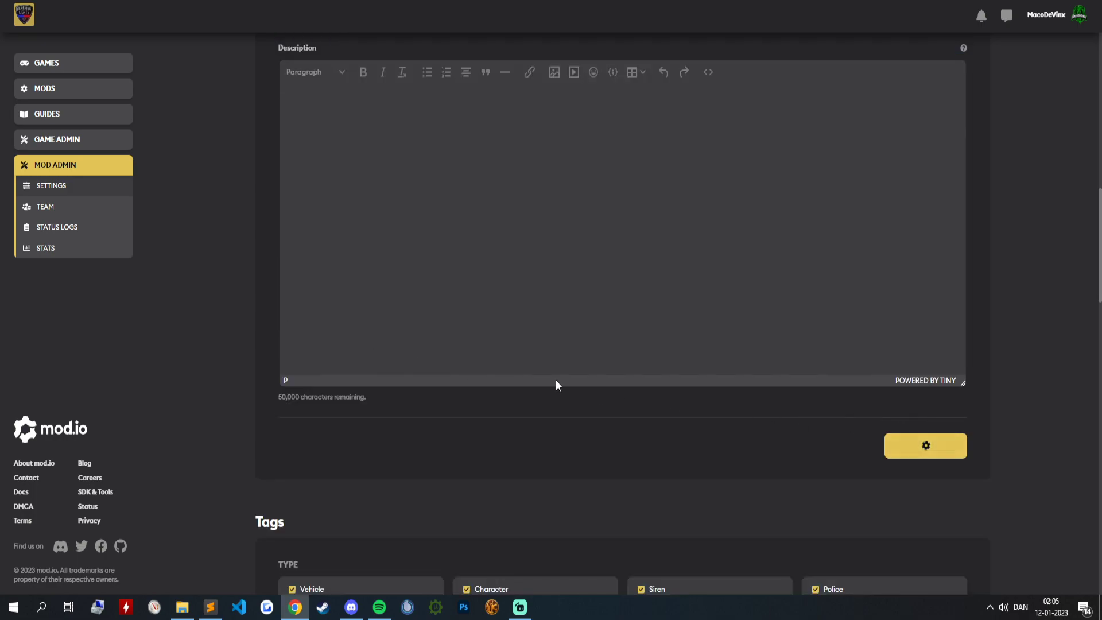
left_click(48, 210)
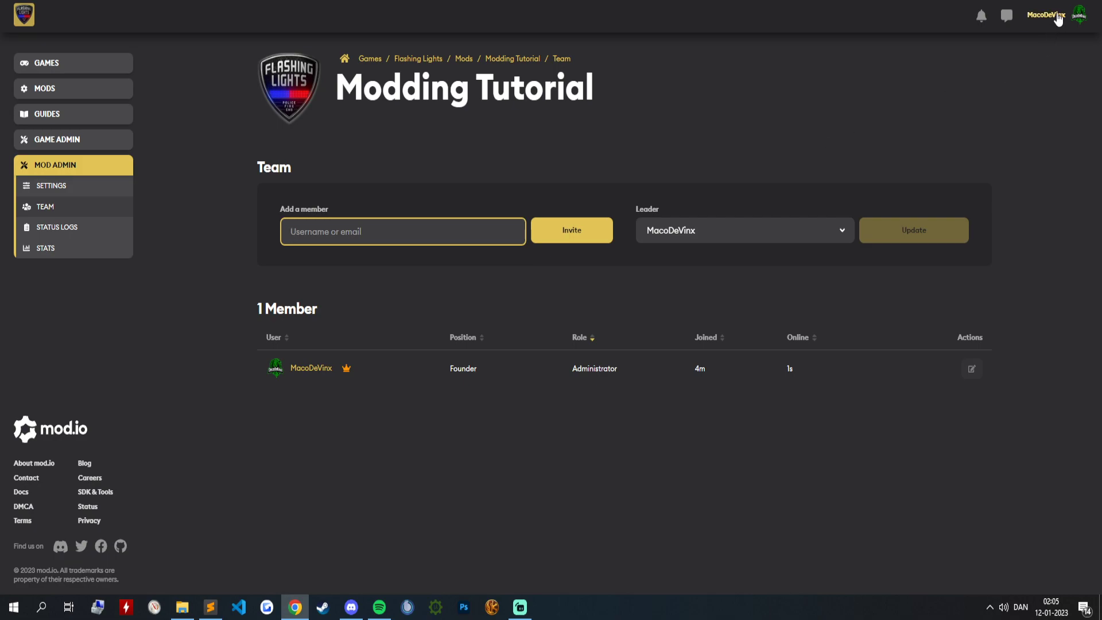
Review the Leader choices three times, keeping the sole Founder and Administrator as leader.
left_click(805, 232)
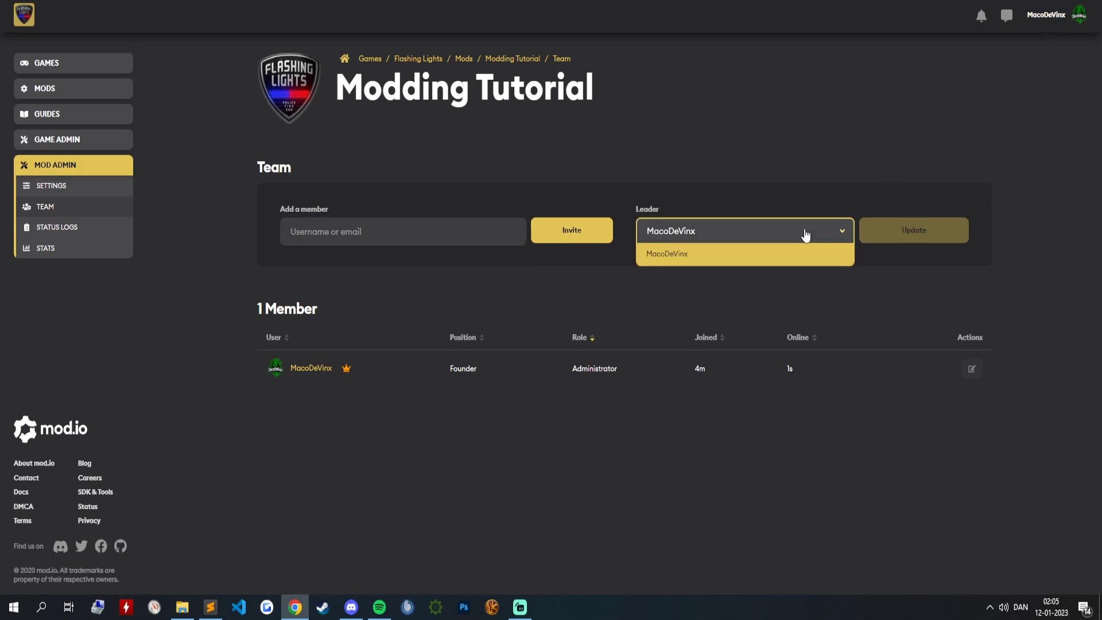
left_click(736, 198)
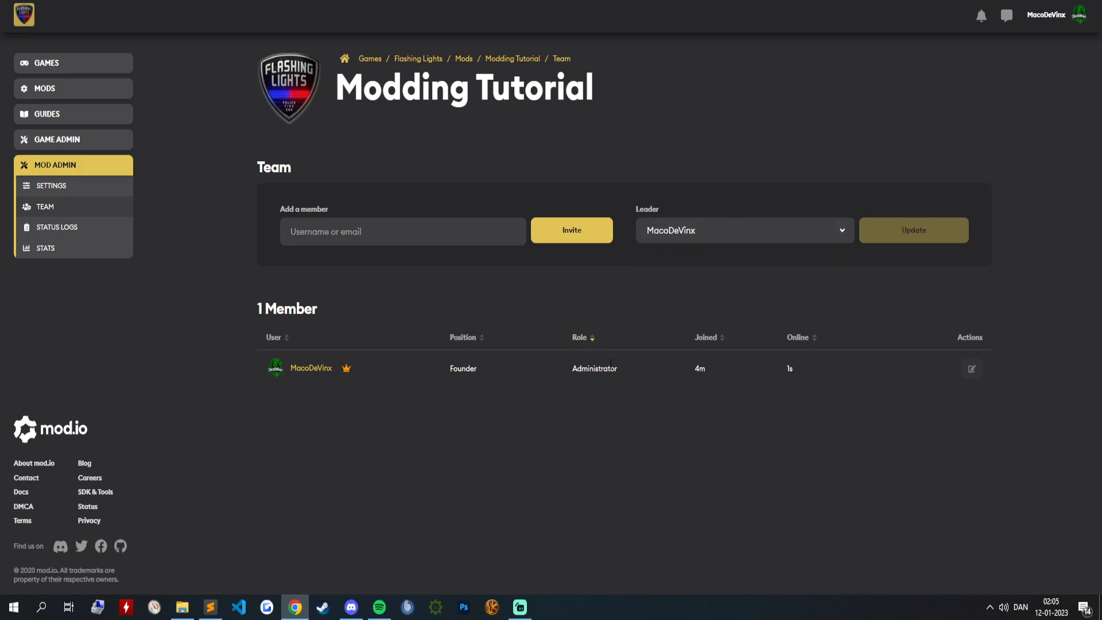
left_click(686, 232)
left_click(700, 210)
left_click(696, 235)
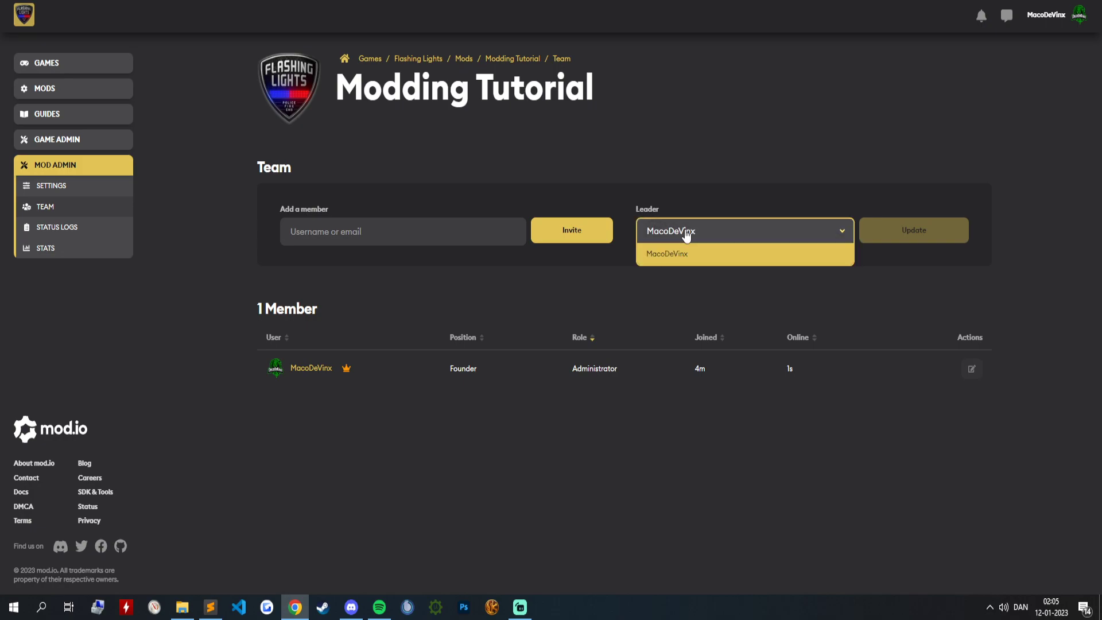
left_click(706, 284)
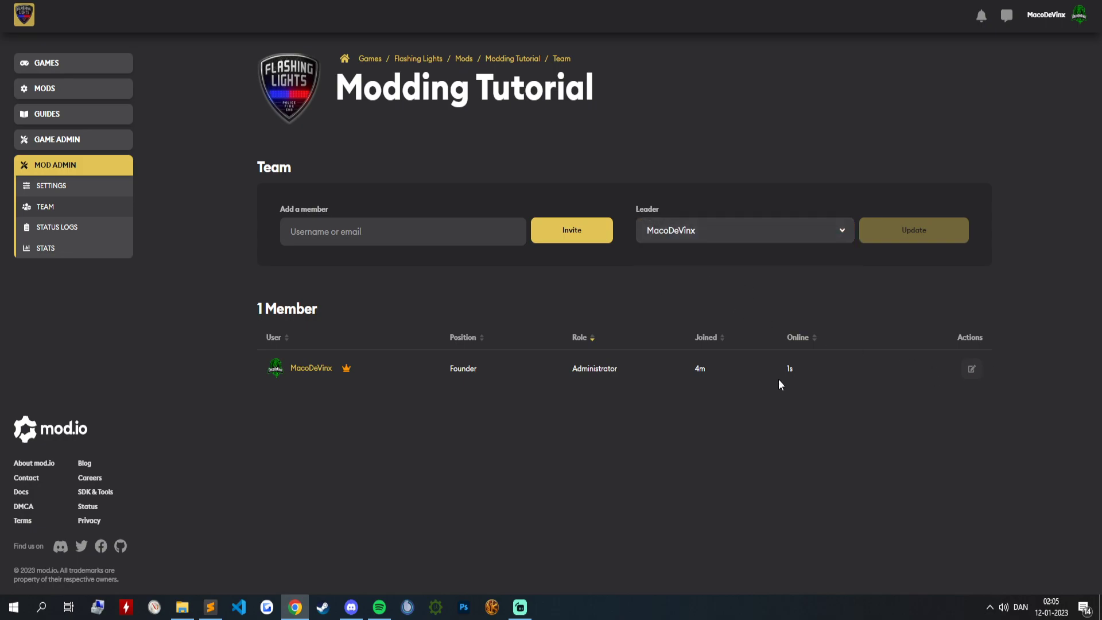
View the mod's statistics, then its status log showing one Live entry.
left_click(67, 250)
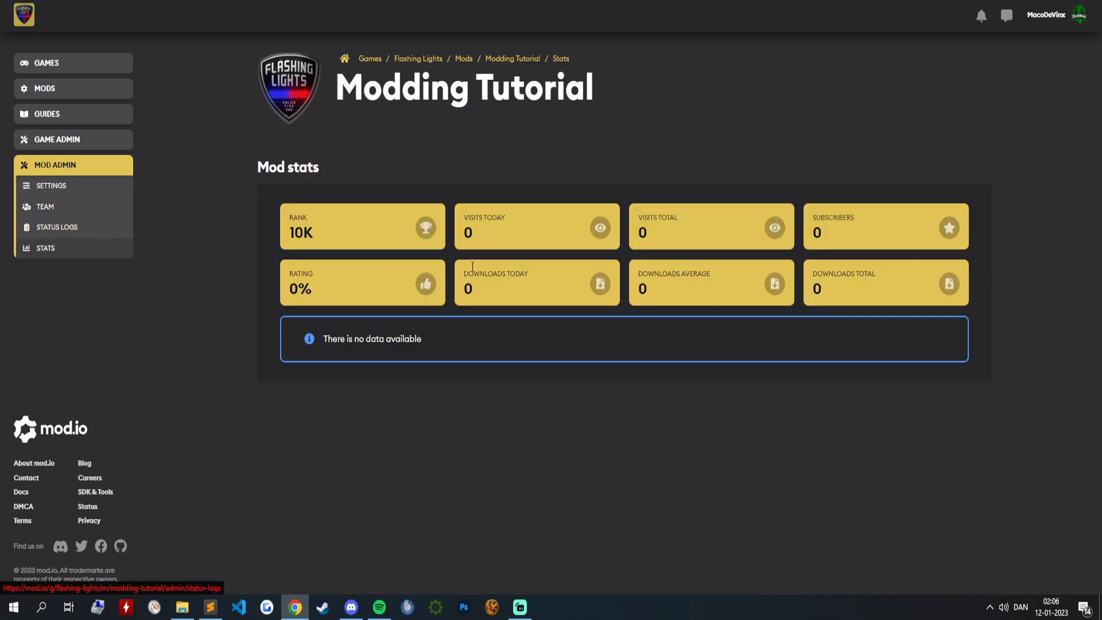
left_click(62, 228)
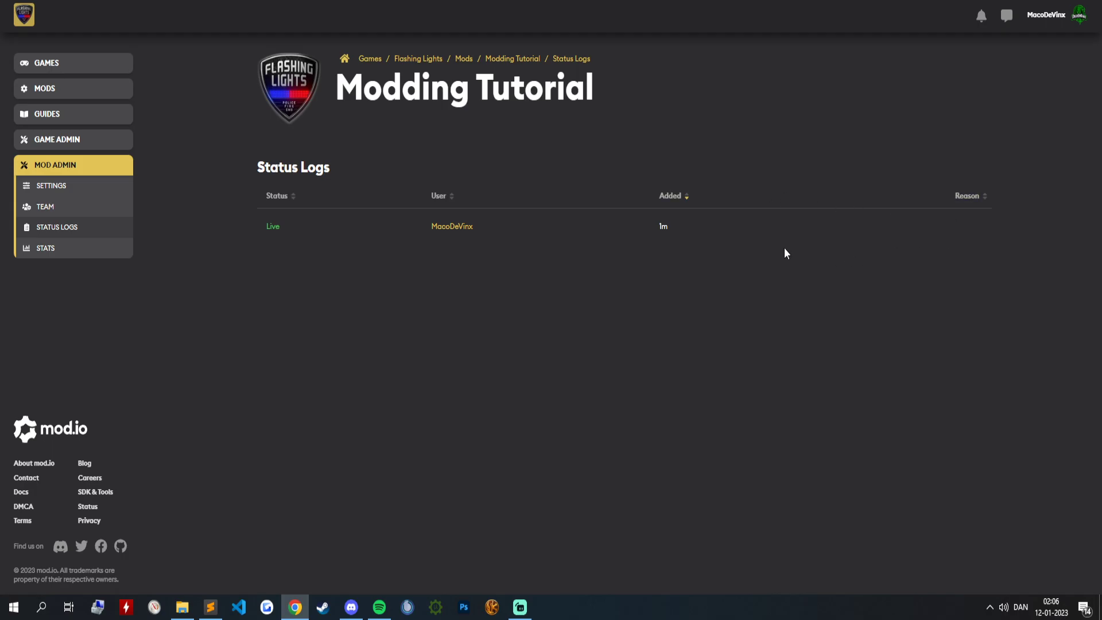
left_click(66, 187)
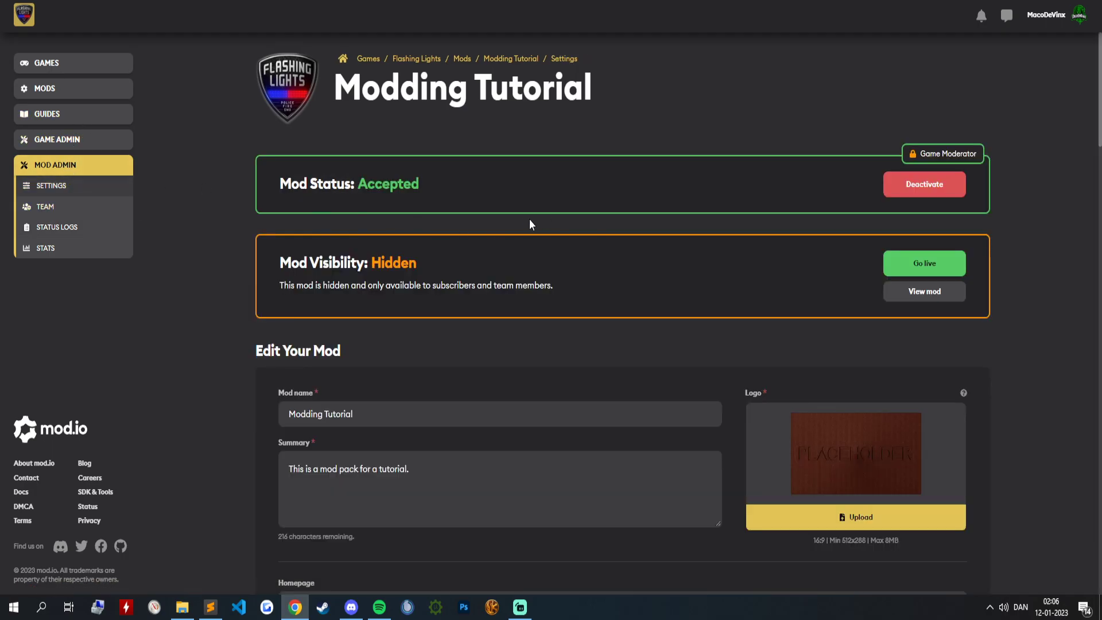
scroll(532, 222, "down", 12)
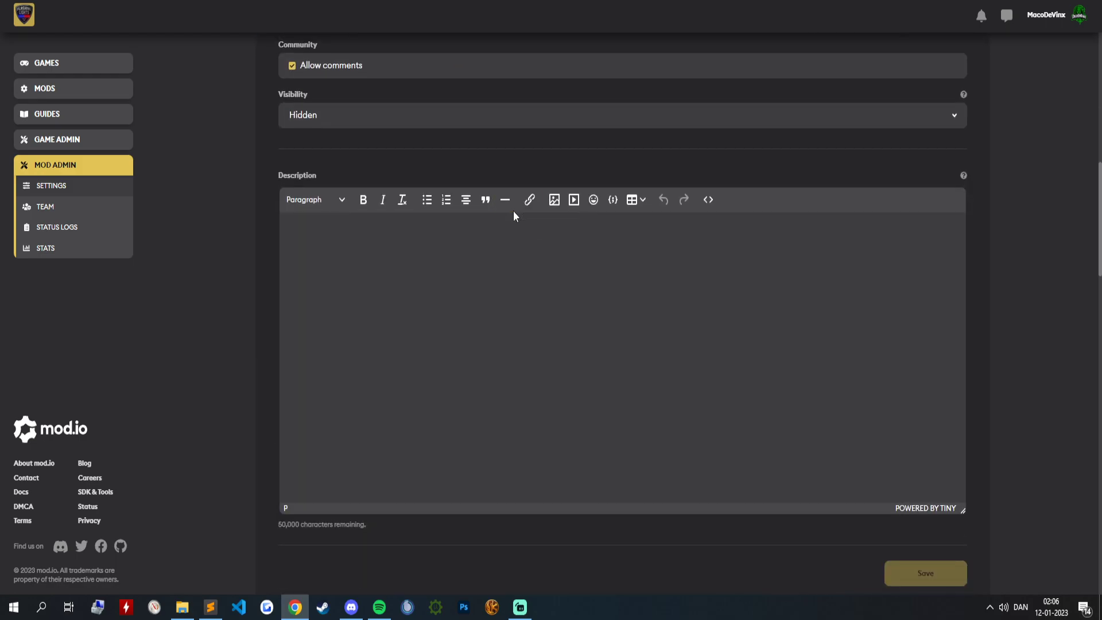
scroll(514, 211, "down", 6)
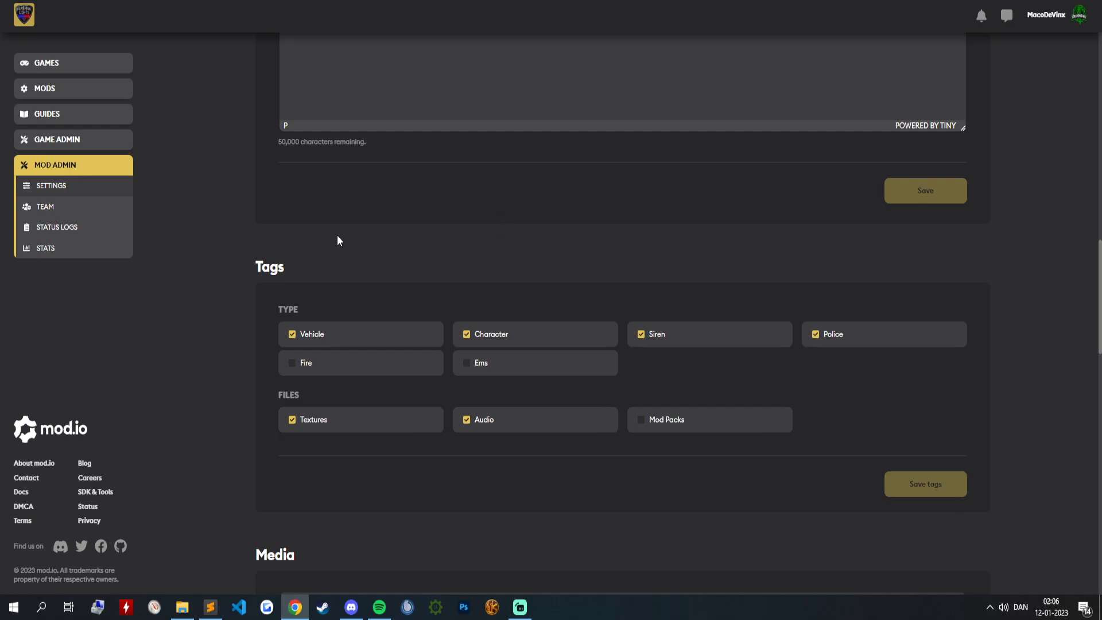
scroll(253, 248, "up", 10)
scroll(229, 241, "up", 2)
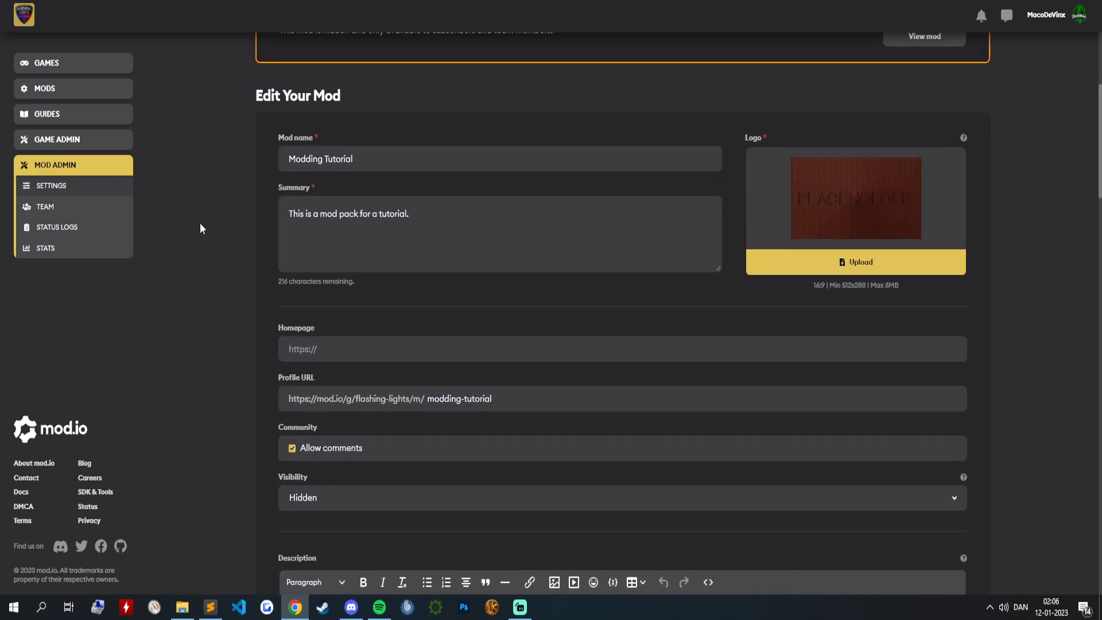
scroll(155, 267, "down", 2)
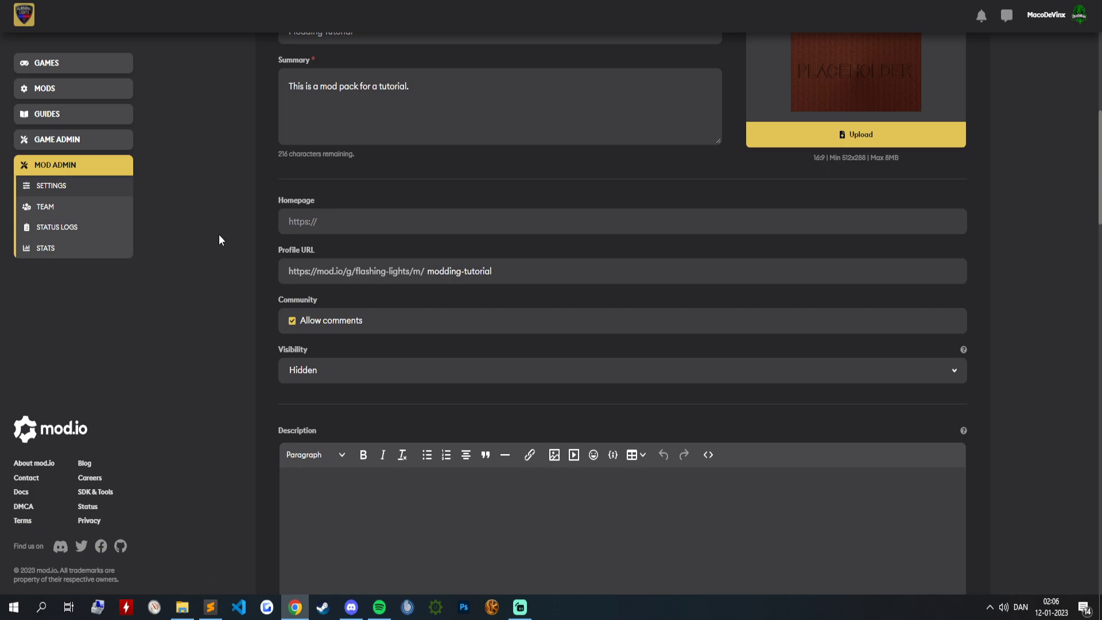
scroll(269, 185, "up", 5)
scroll(274, 186, "down", 3)
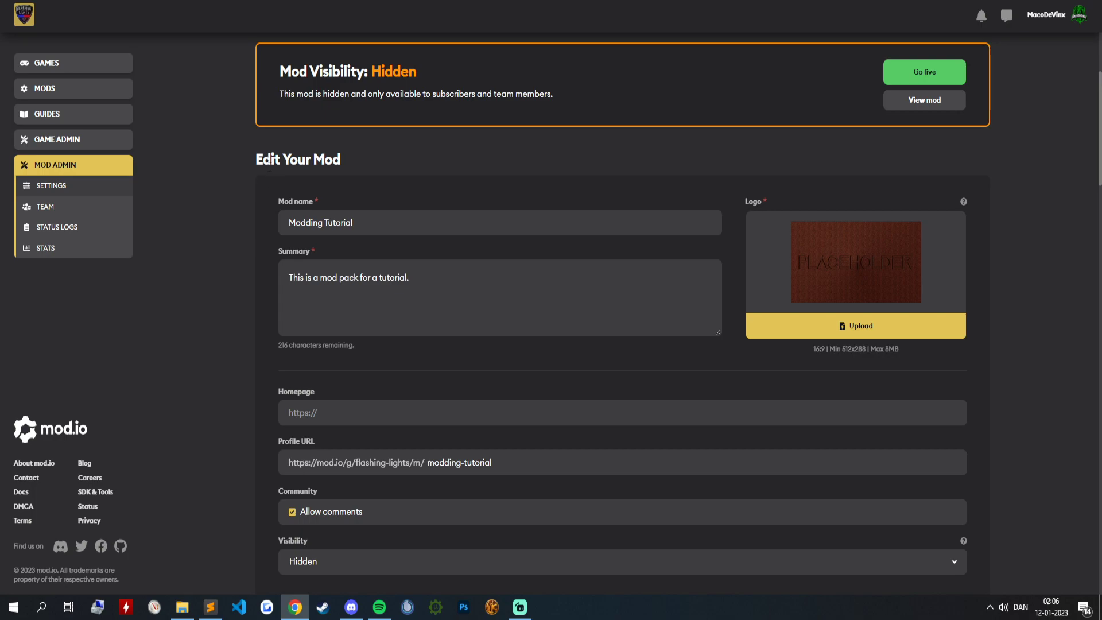
scroll(265, 182, "down", 3)
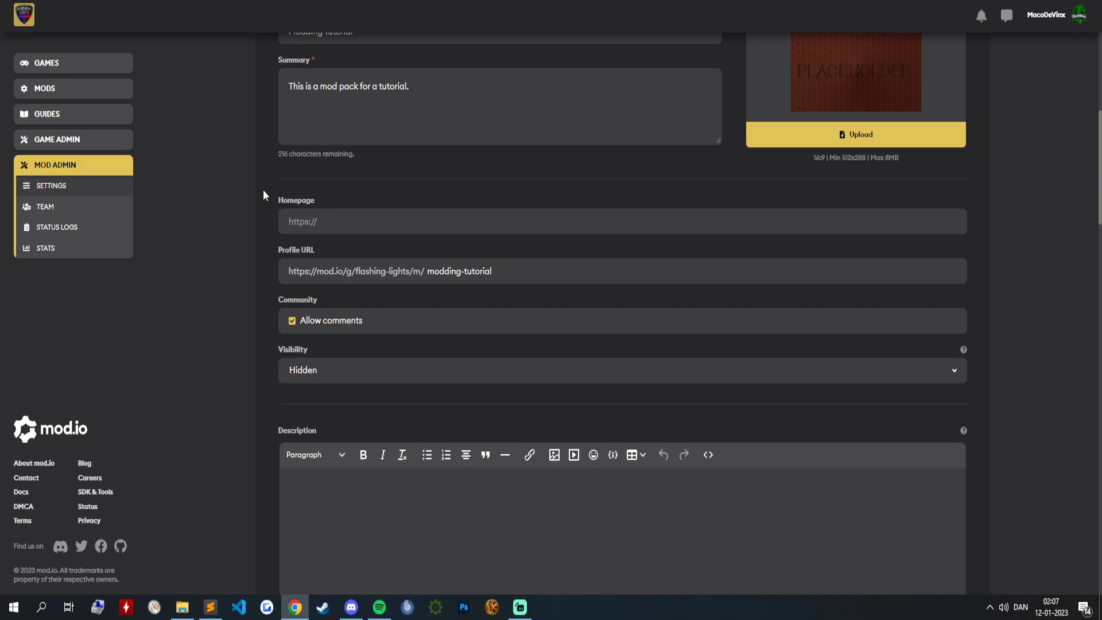
scroll(263, 197, "up", 5)
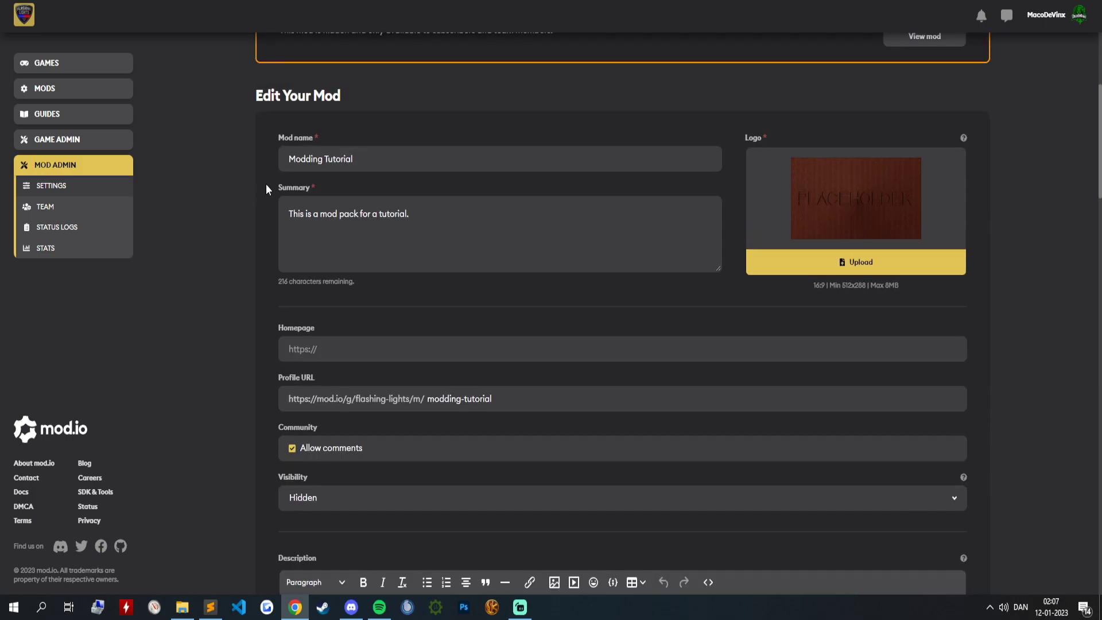
scroll(270, 181, "up", 3)
scroll(276, 189, "down", 14)
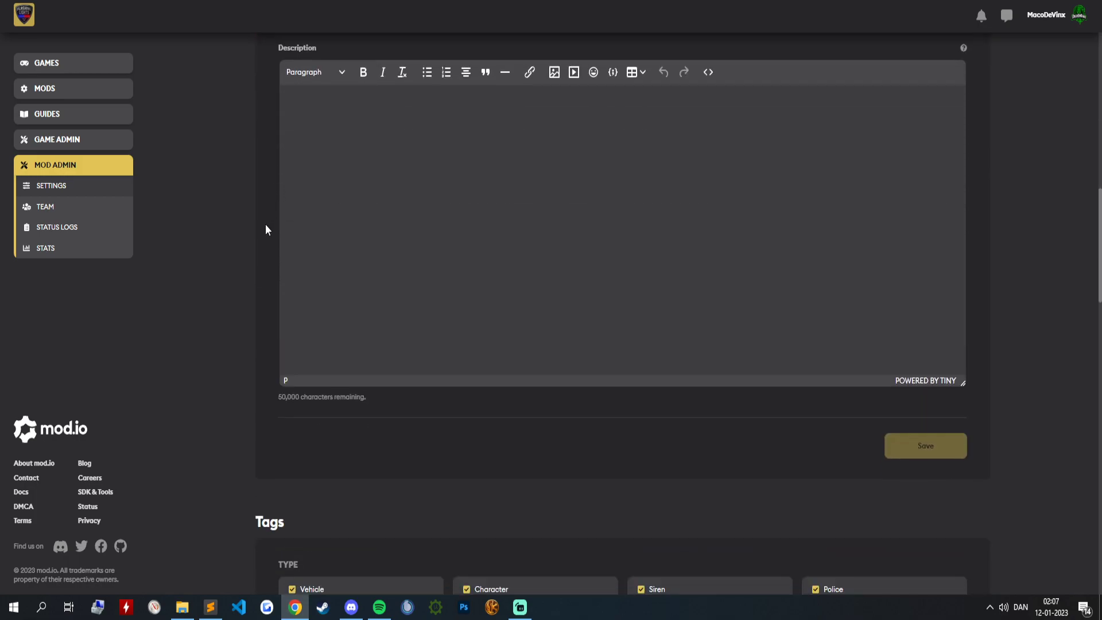
scroll(264, 229, "down", 8)
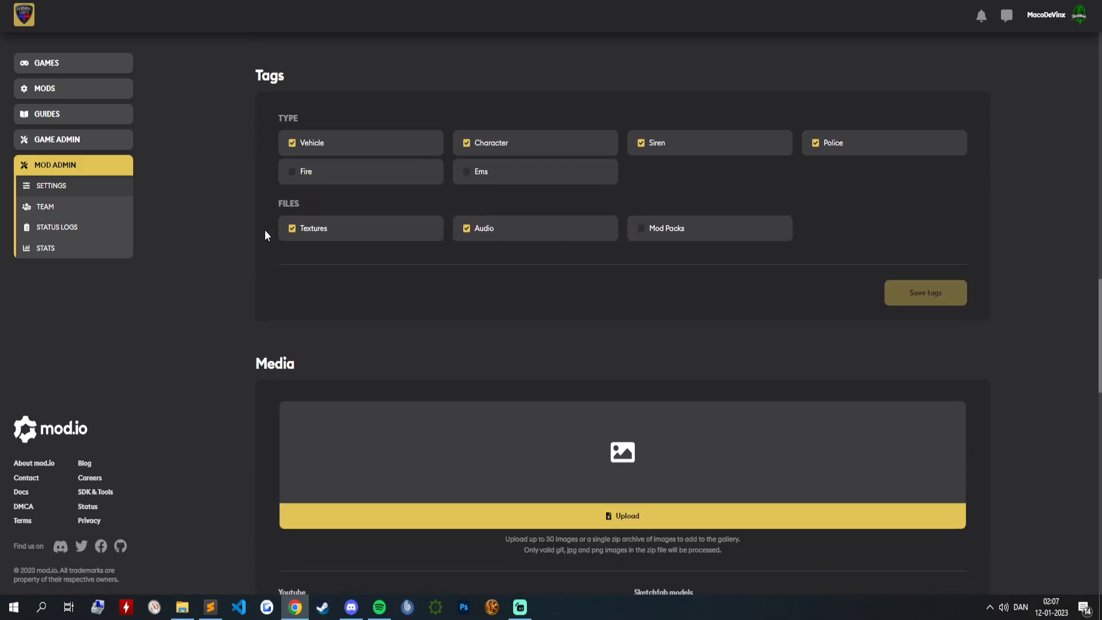
scroll(265, 234, "down", 3)
scroll(266, 234, "down", 6)
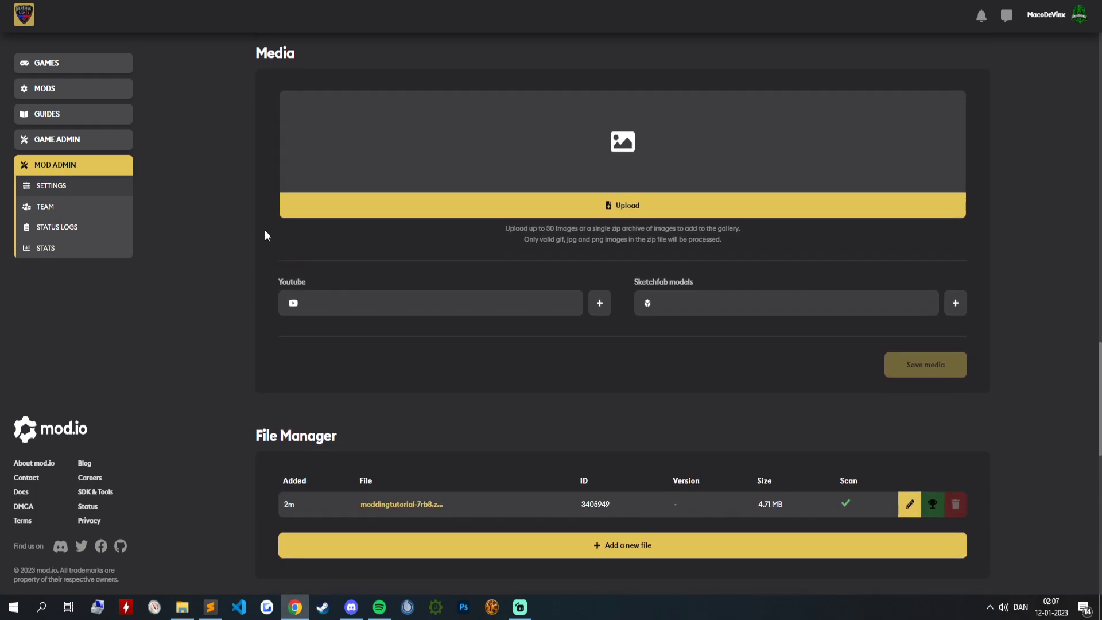
scroll(266, 230, "down", 5)
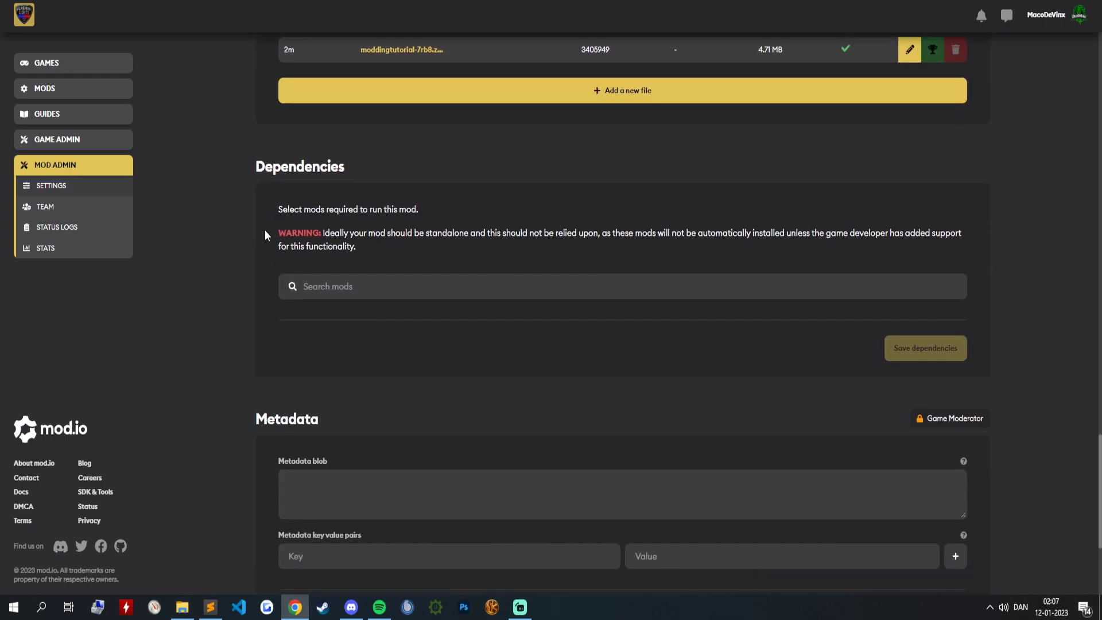
scroll(265, 235, "down", 2)
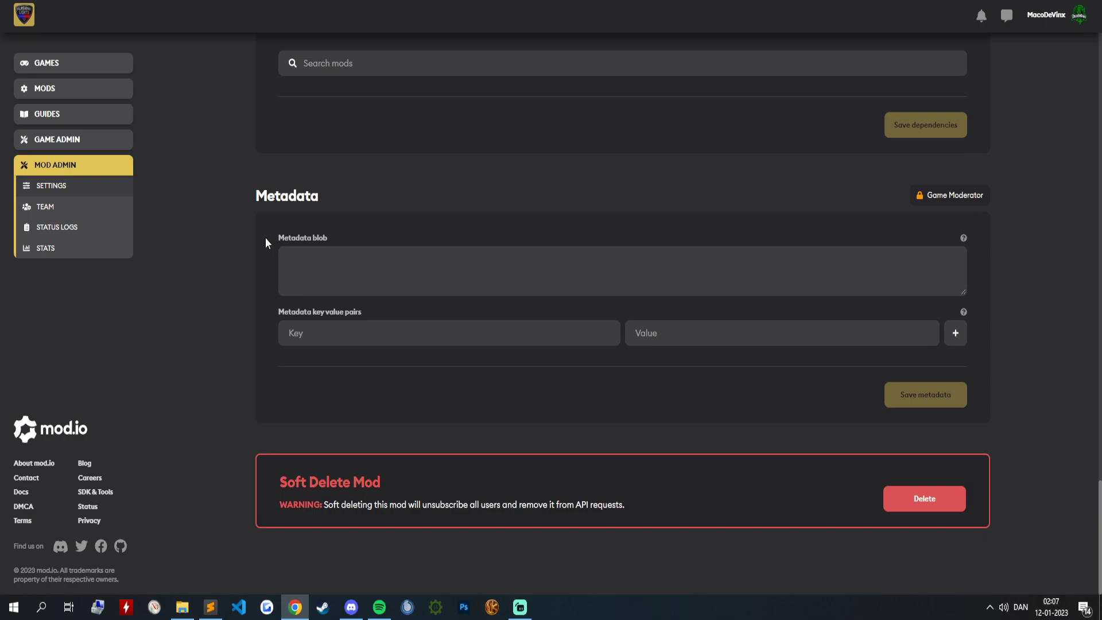
scroll(265, 237, "up", 7)
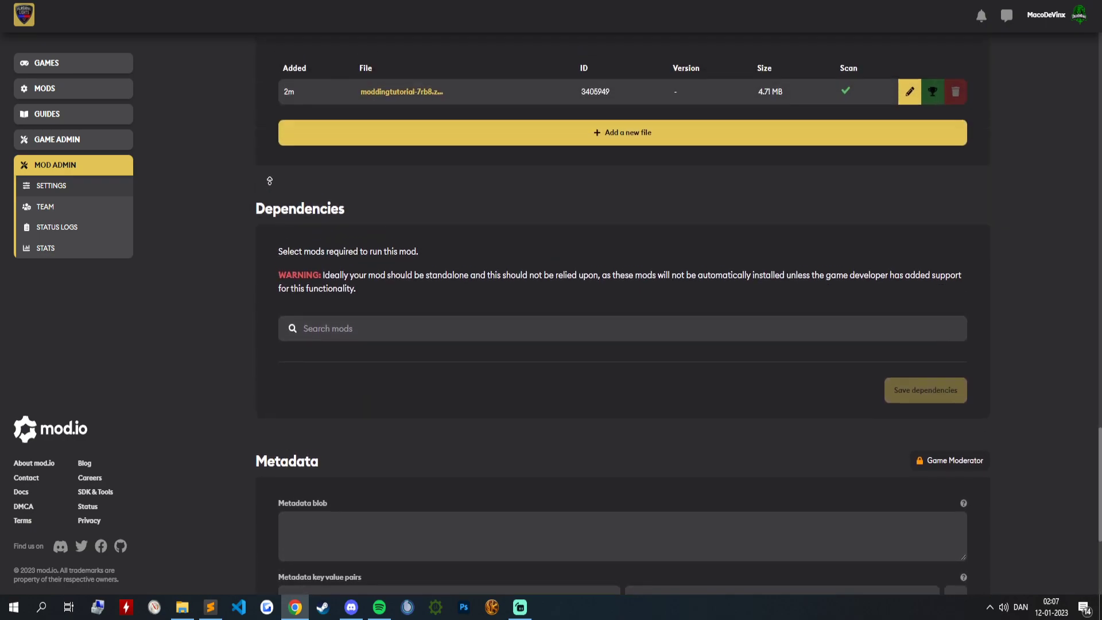
scroll(272, 200, "up", 11)
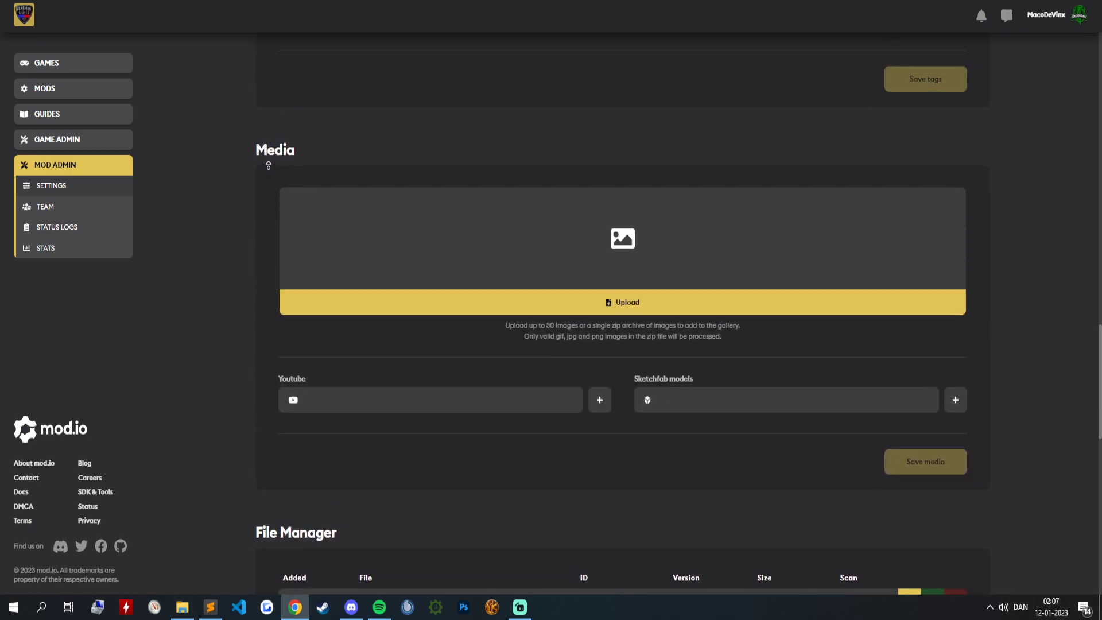
scroll(267, 181, "up", 8)
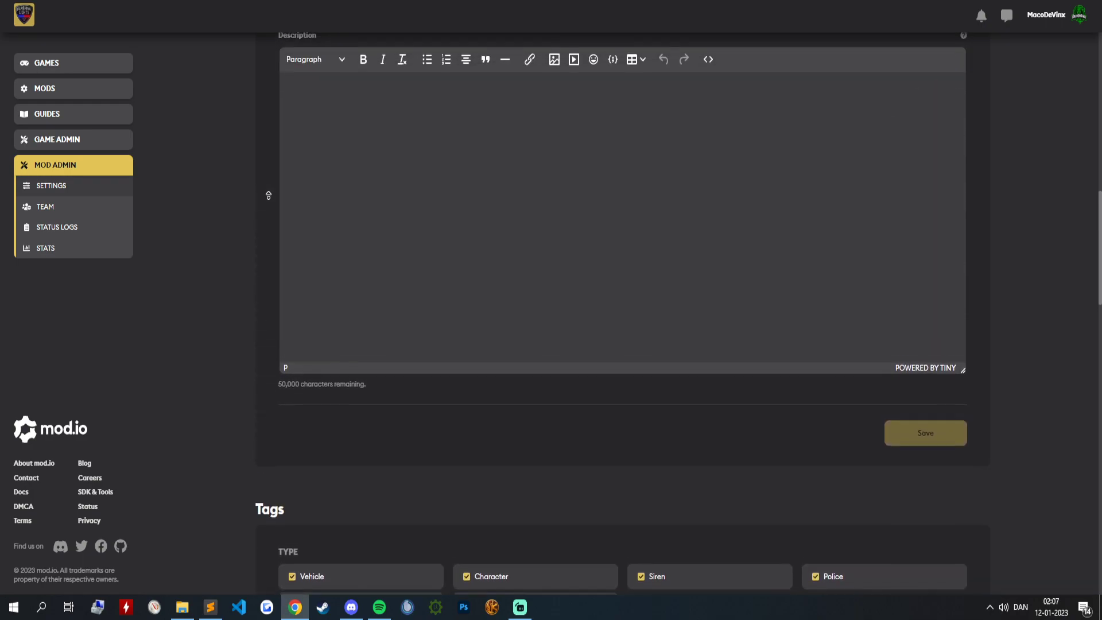
scroll(268, 195, "up", 8)
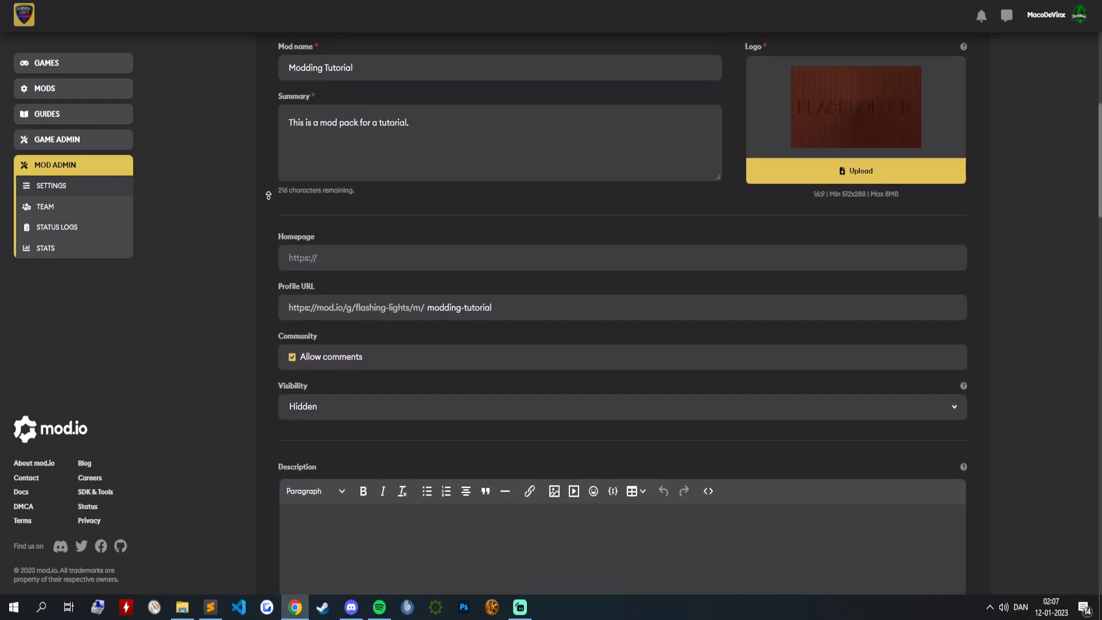
scroll(268, 195, "up", 4)
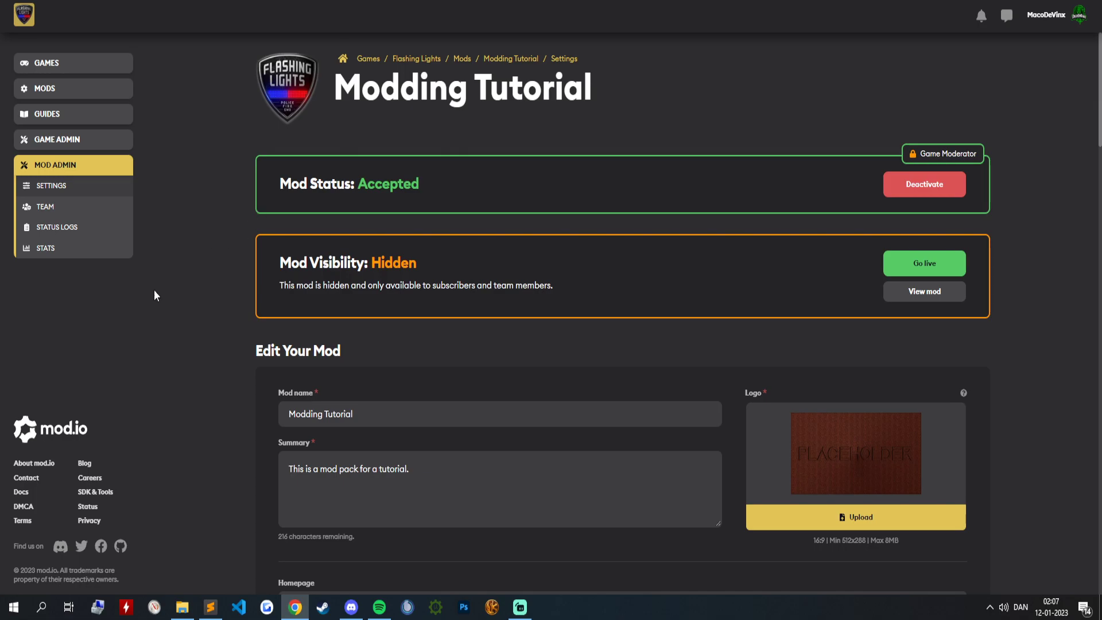